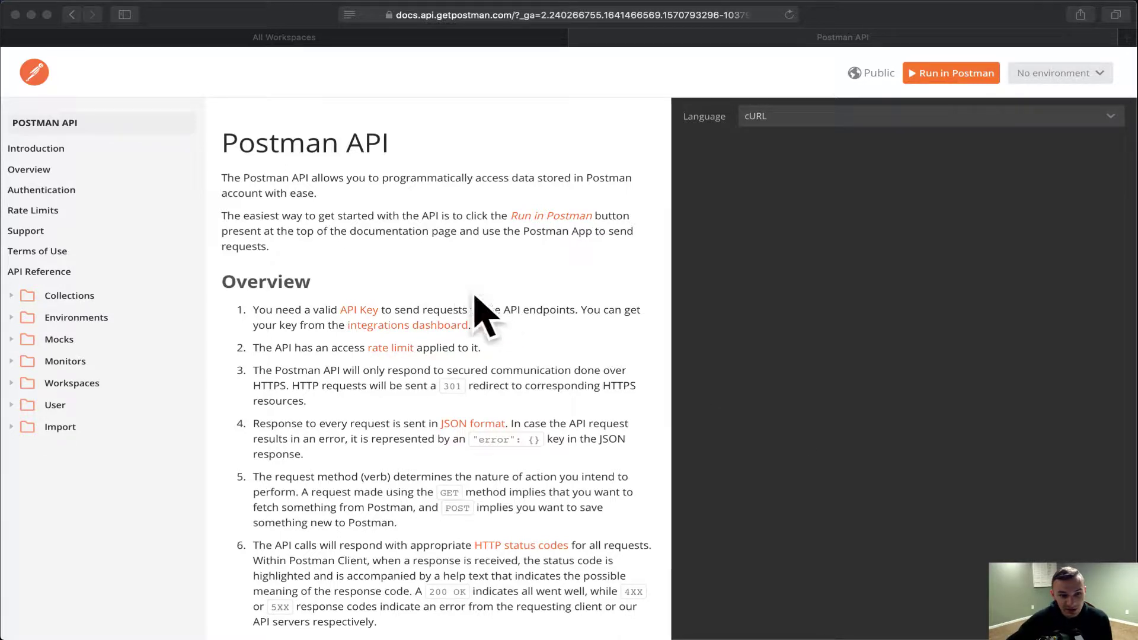
Step: Read the Overview and Authentication sections of the Postman API documentation, covering API key requirements and request rules
scroll(464, 294, "down", 1)
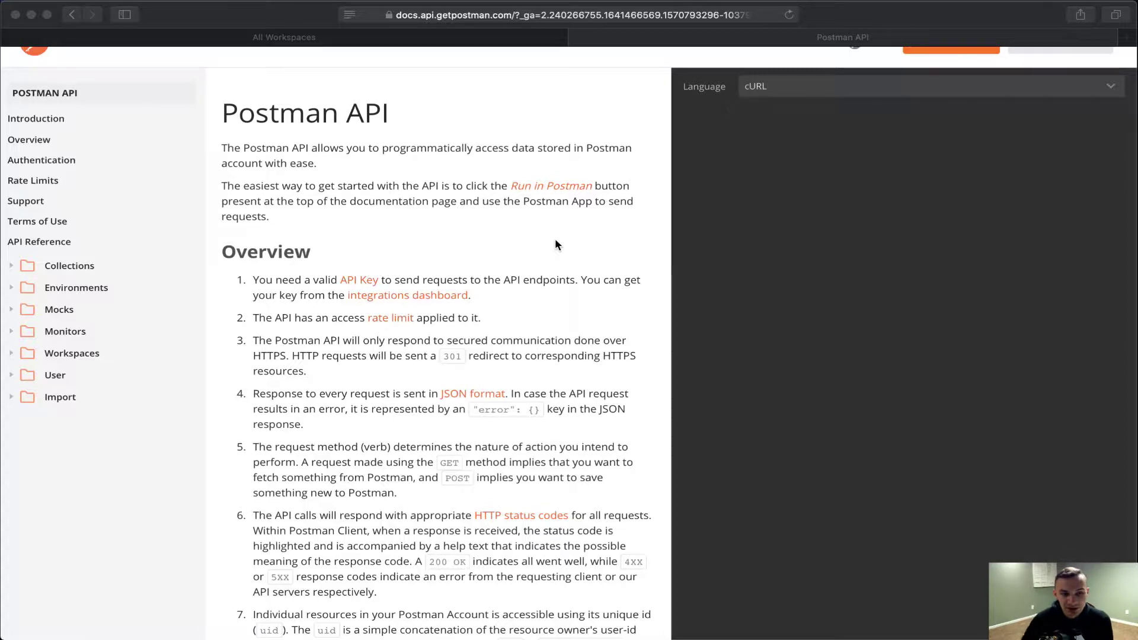
scroll(540, 235, "down", 2)
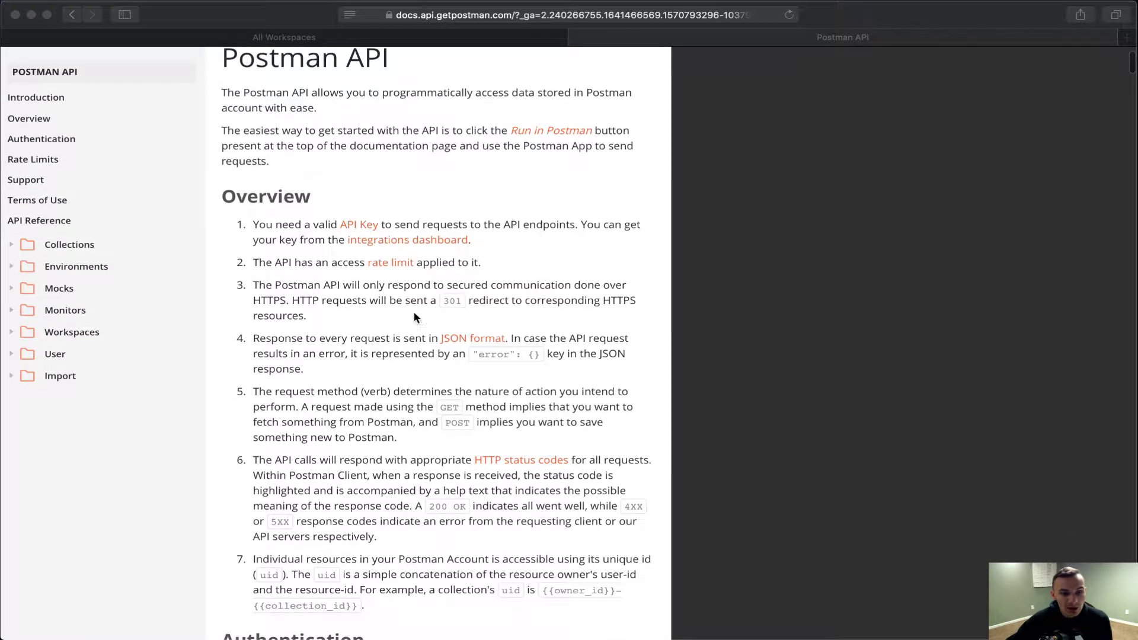
scroll(411, 303, "down", 2)
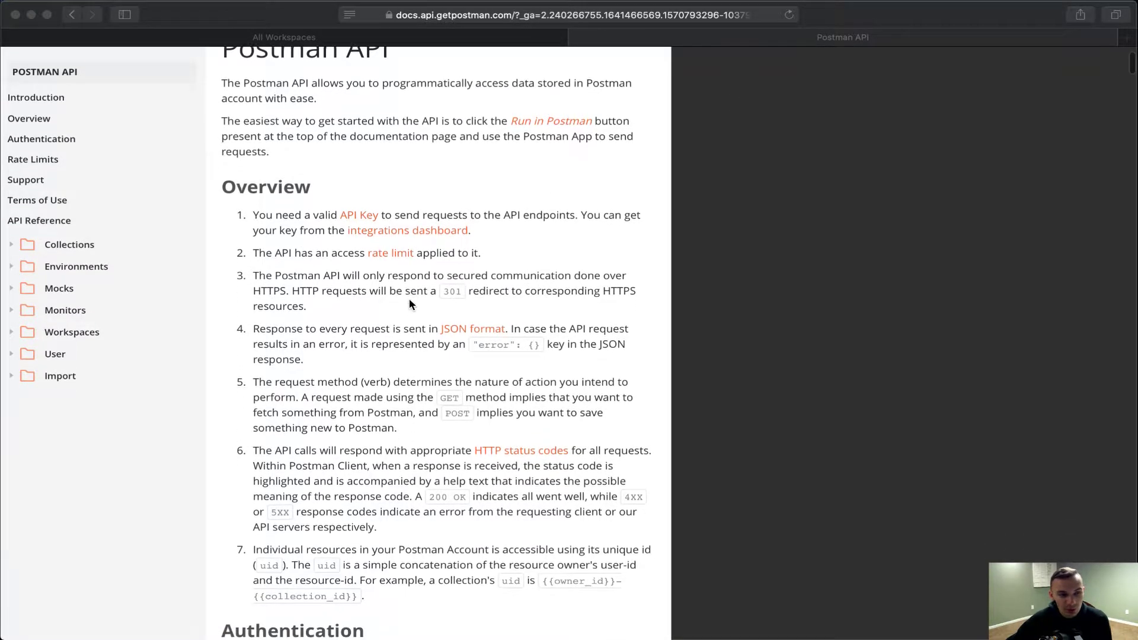
scroll(411, 304, "down", 1)
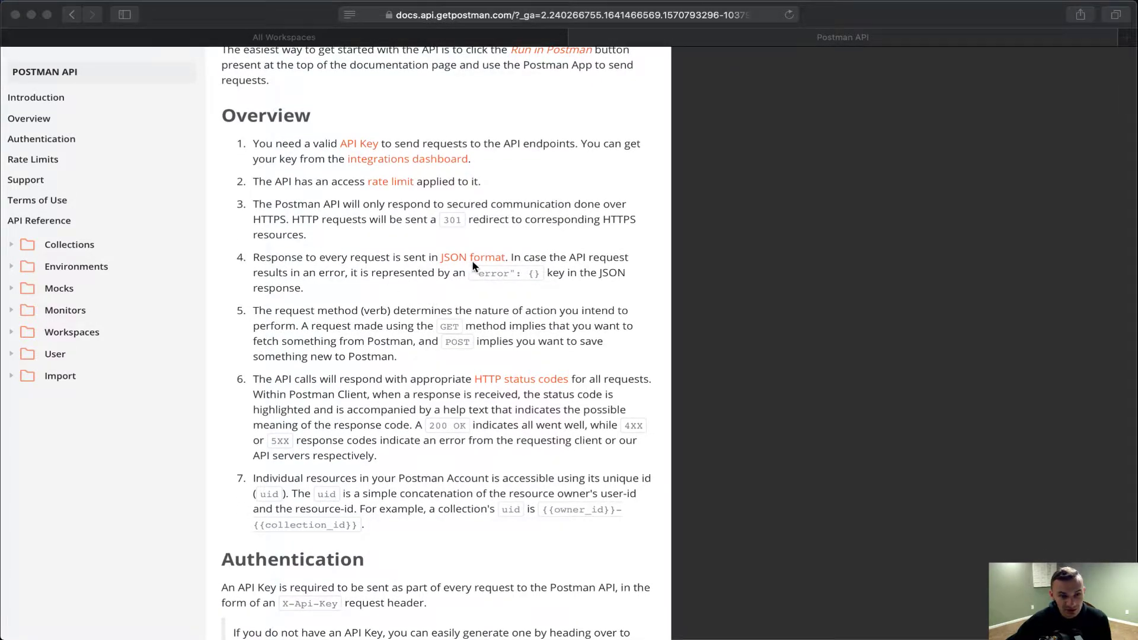
scroll(427, 263, "down", 3)
scroll(325, 261, "down", 1)
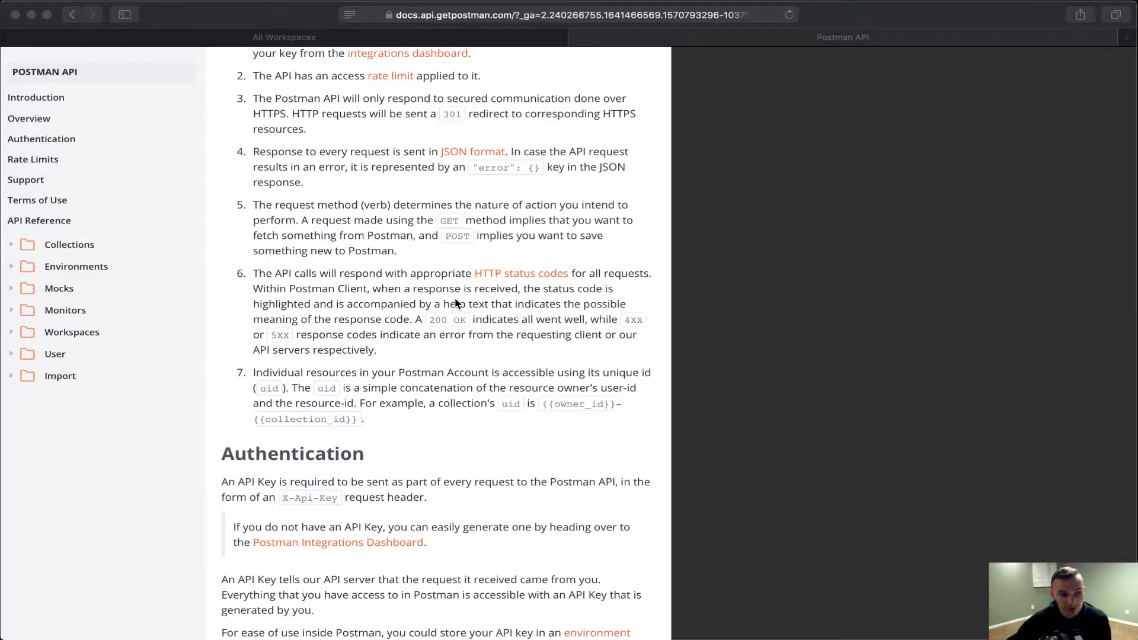
scroll(445, 302, "down", 2)
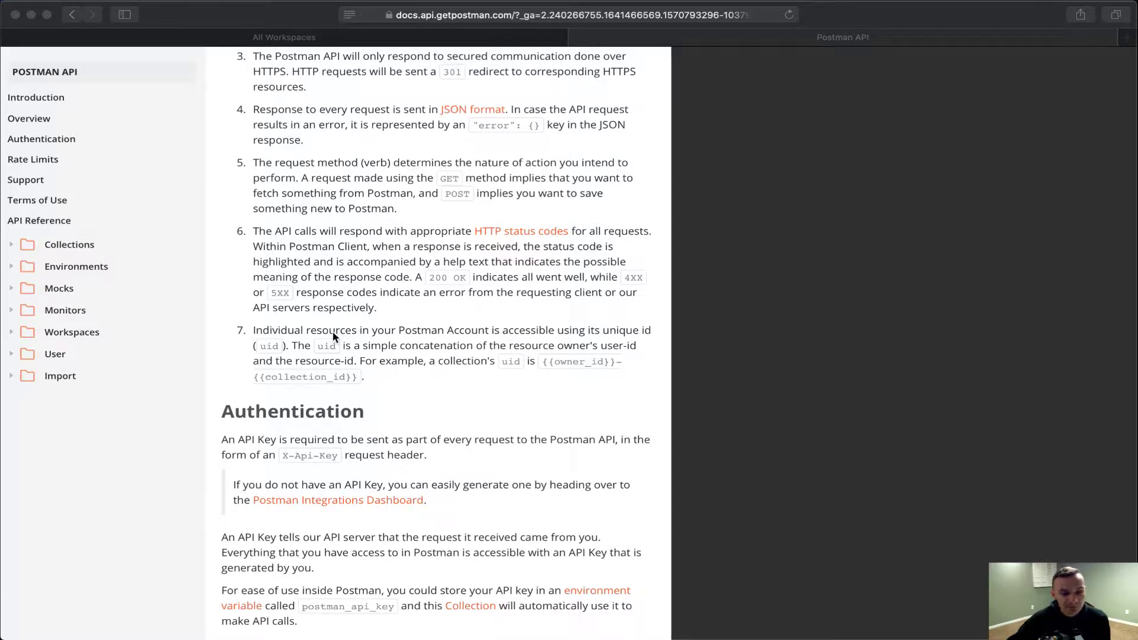
scroll(334, 337, "down", 3)
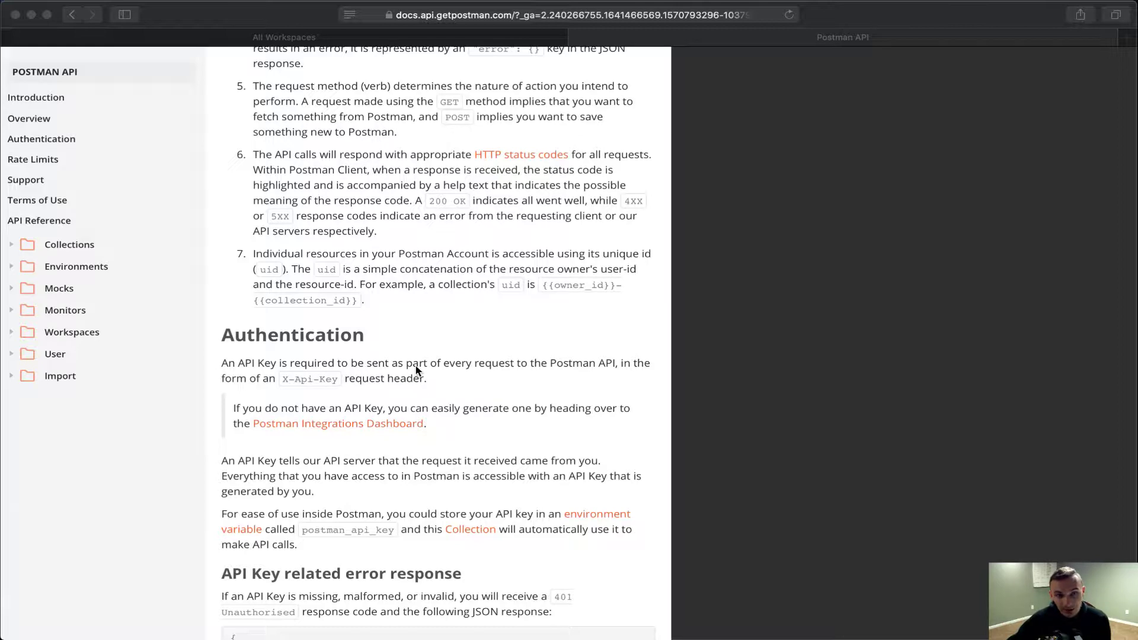
scroll(421, 362, "up", 2)
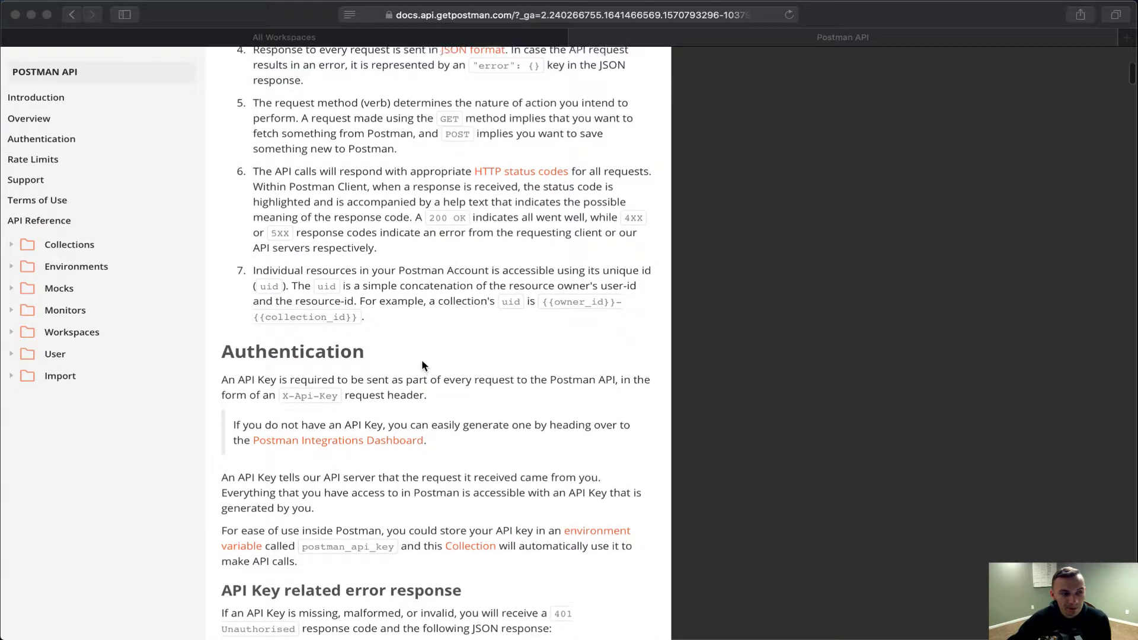
scroll(422, 365, "up", 4)
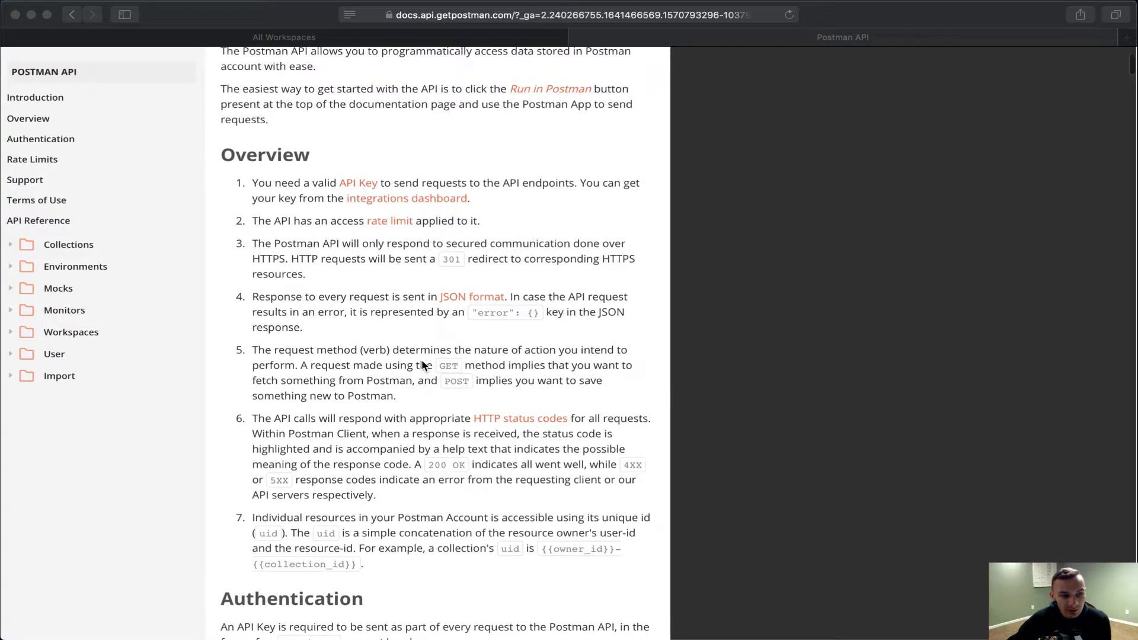
scroll(423, 364, "down", 10)
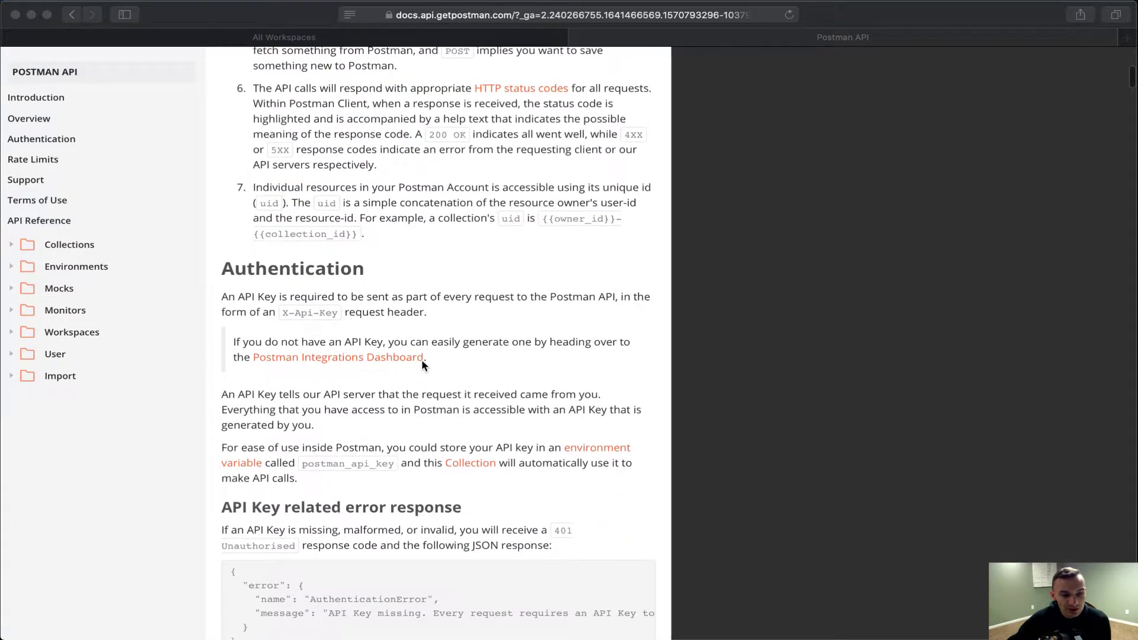
scroll(423, 364, "down", 1)
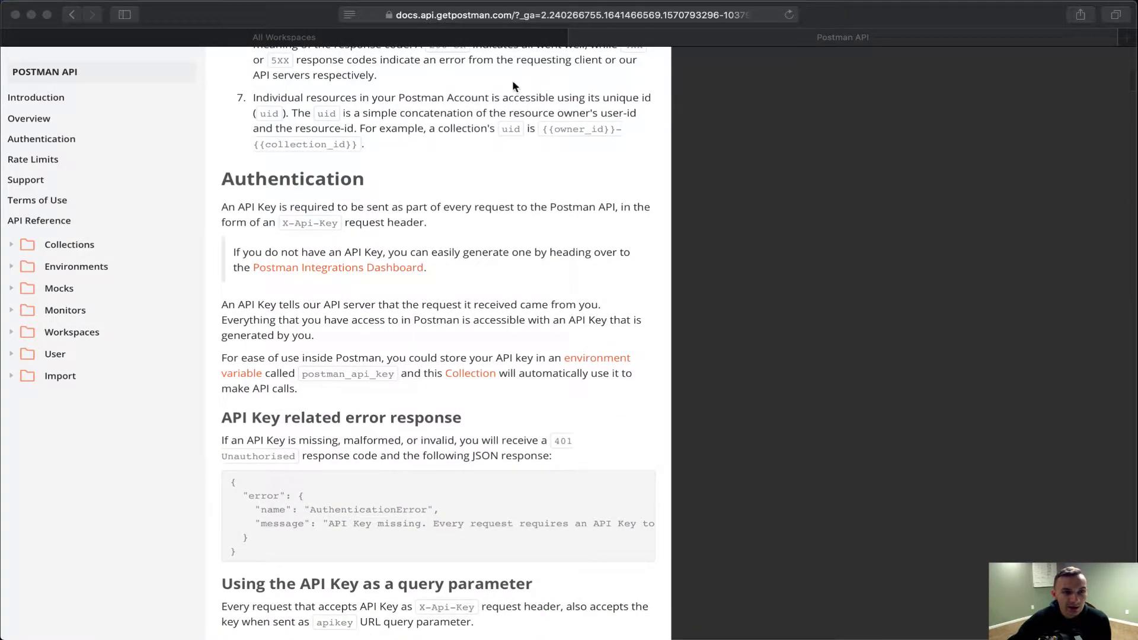
scroll(533, 118, "down", 1)
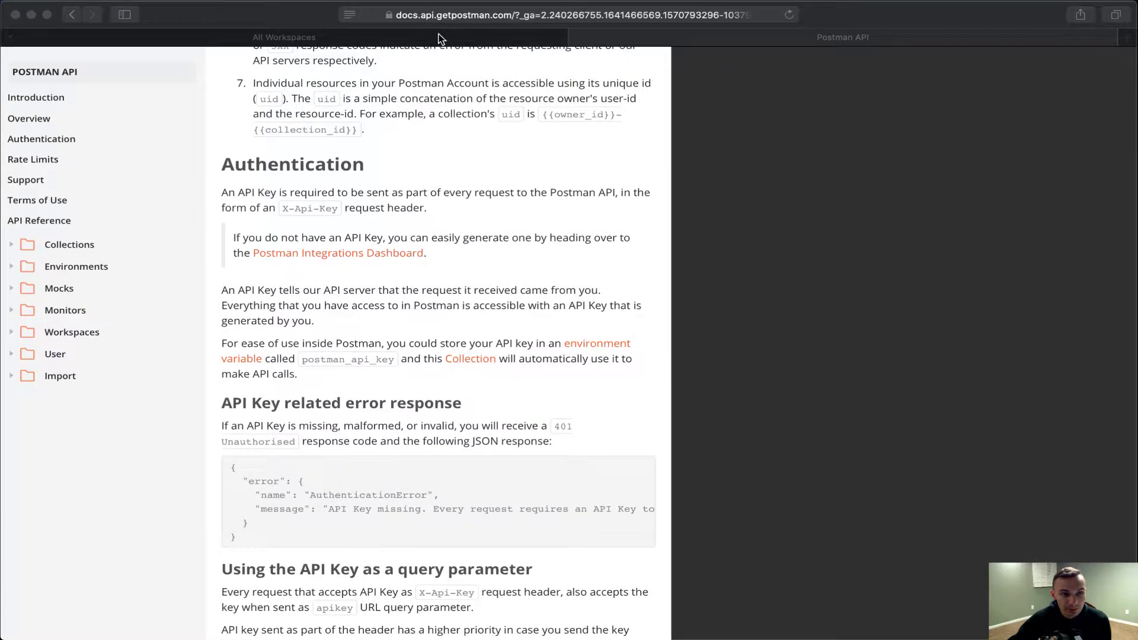
Step: Browse the integrations available in My Workspace and open the Postman API integration's details
left_click(386, 39)
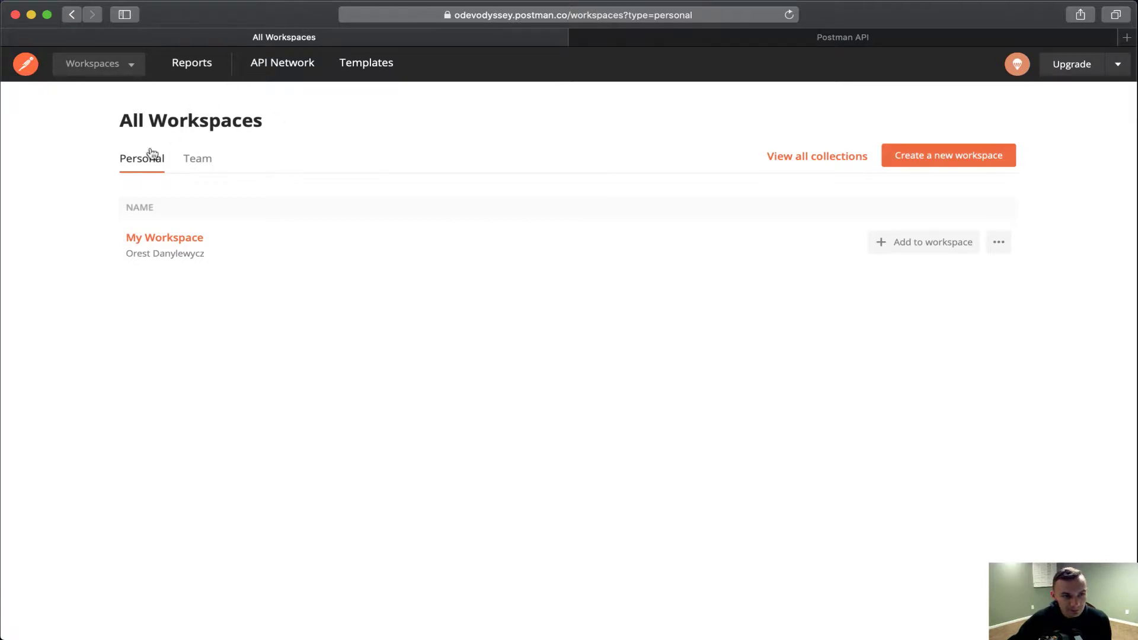
left_click(160, 240)
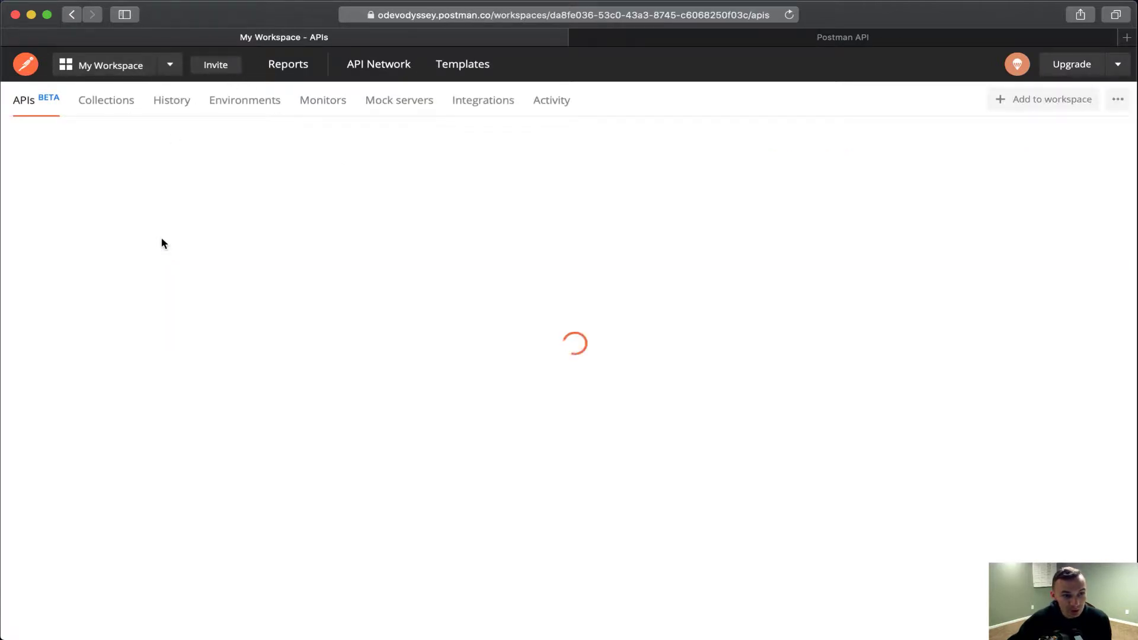
left_click(484, 102)
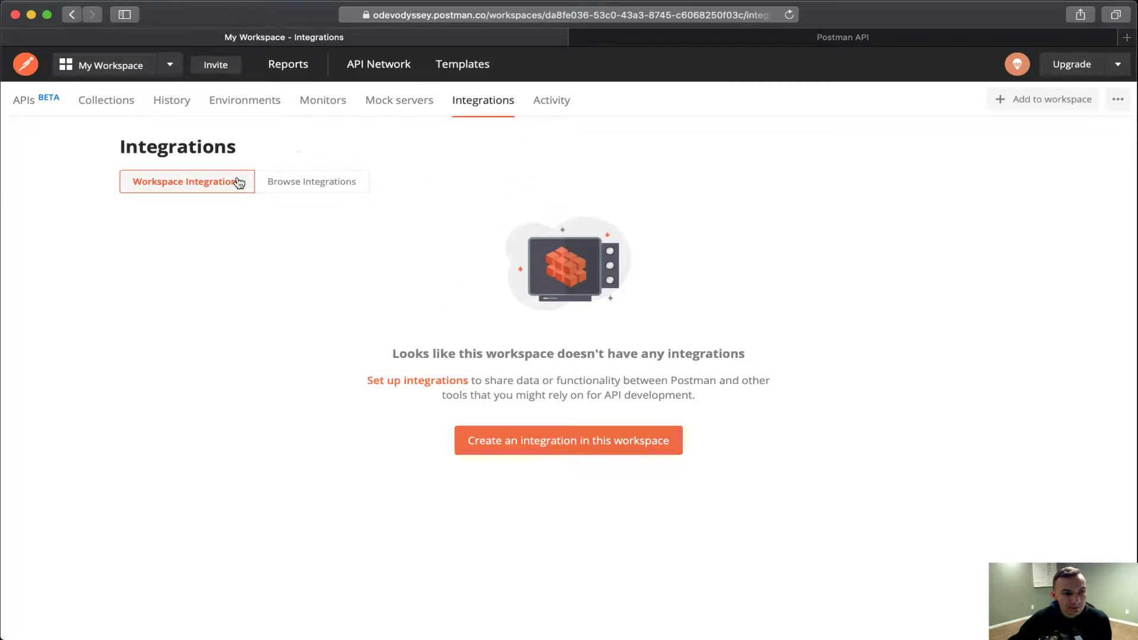
left_click(304, 187)
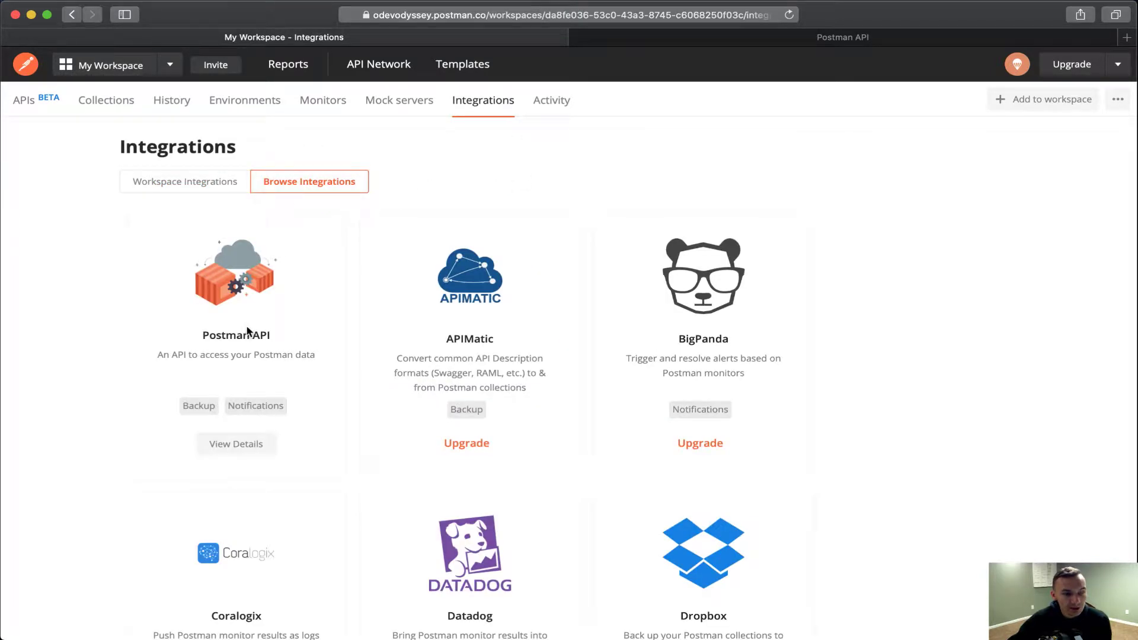
left_click(236, 446)
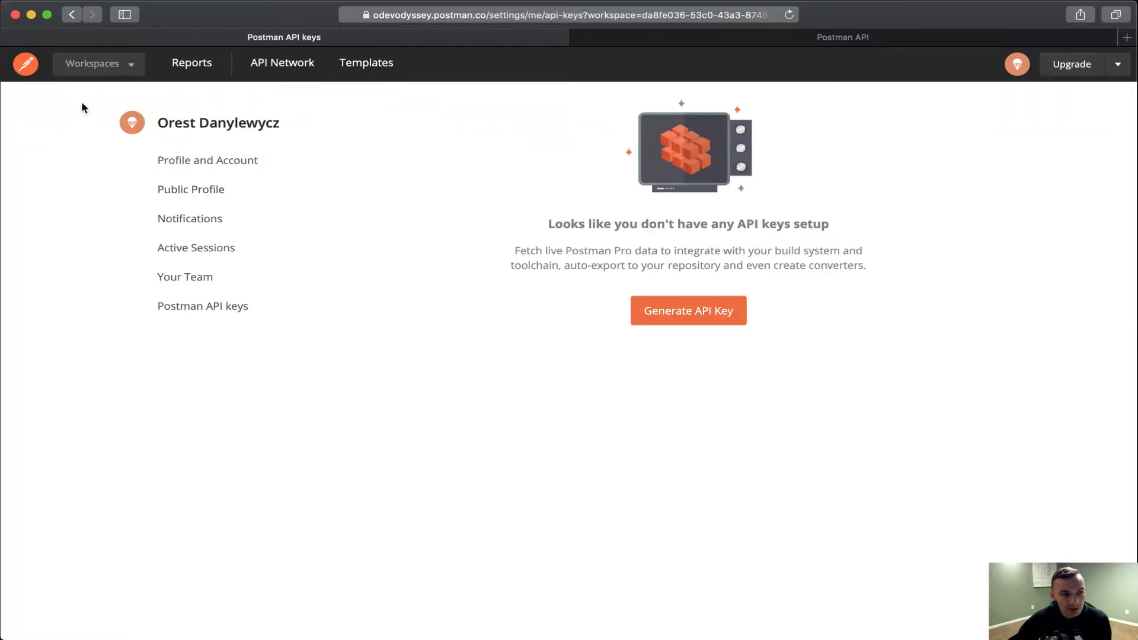
Step: Return to the integrations catalogue and examine the third-party services offered for backup, analytics and notifications
left_click(69, 20)
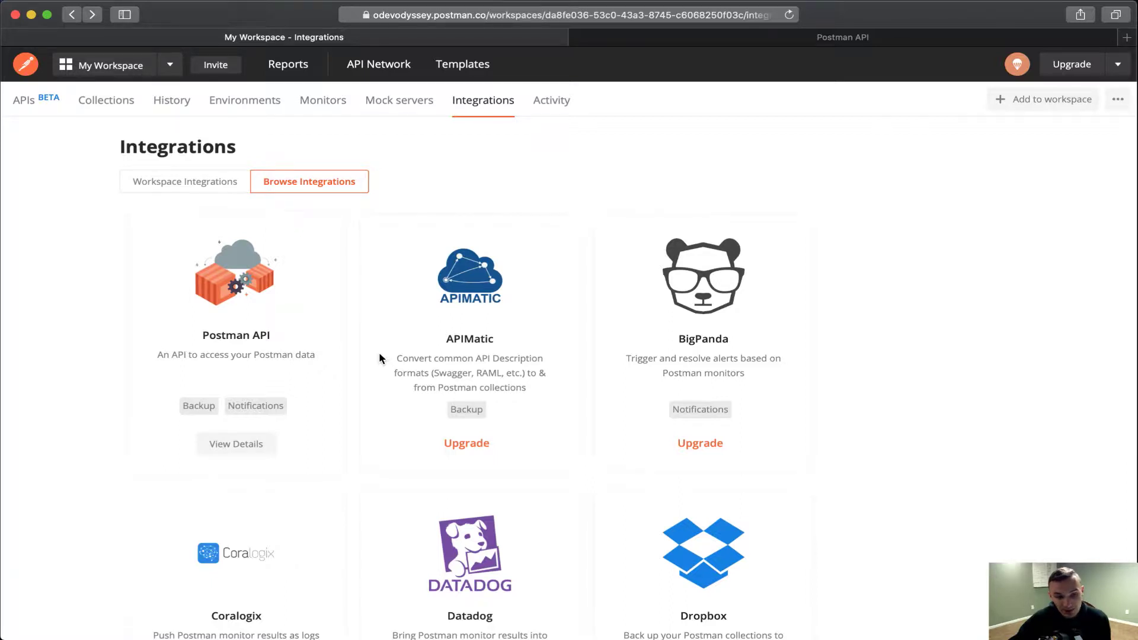
scroll(379, 353, "down", 1)
scroll(380, 354, "down", 10)
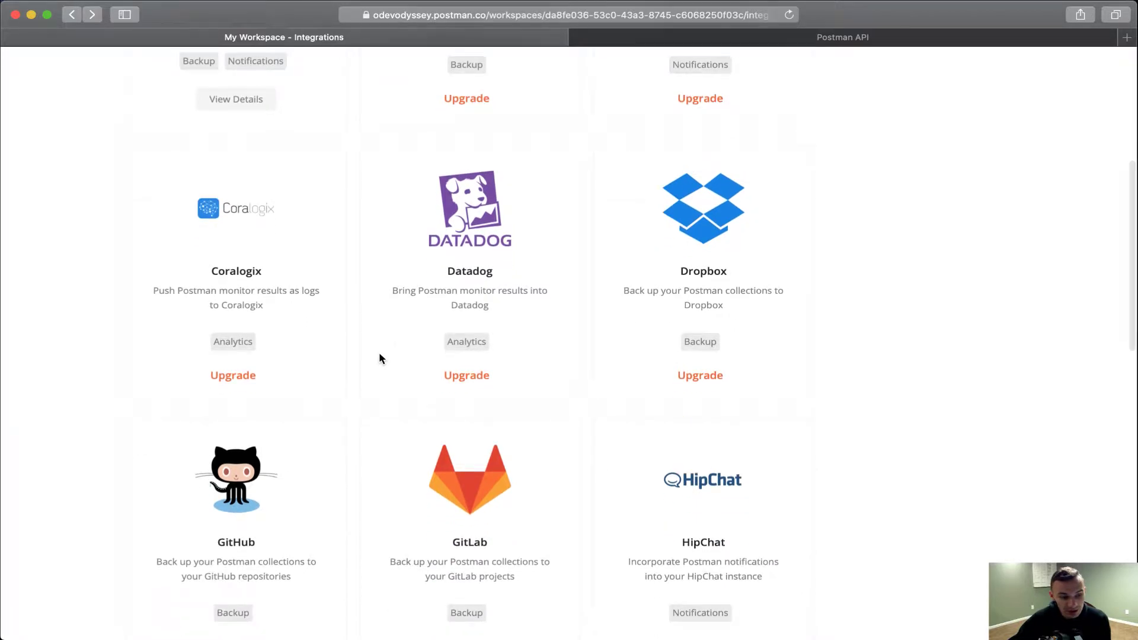
scroll(380, 354, "down", 1)
scroll(380, 358, "down", 6)
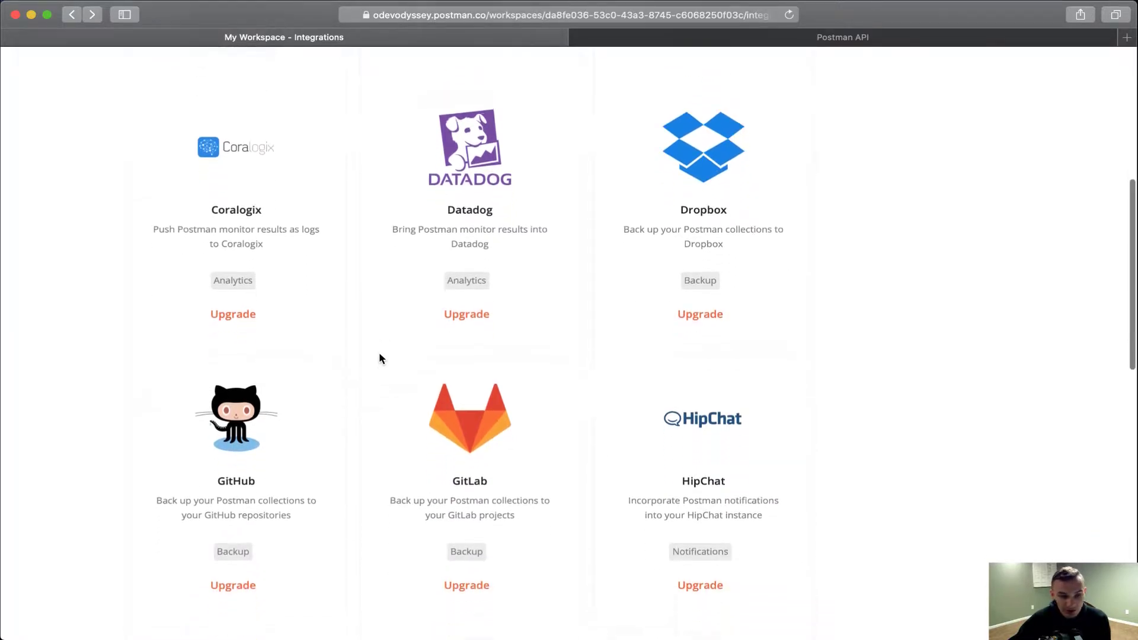
scroll(380, 358, "down", 8)
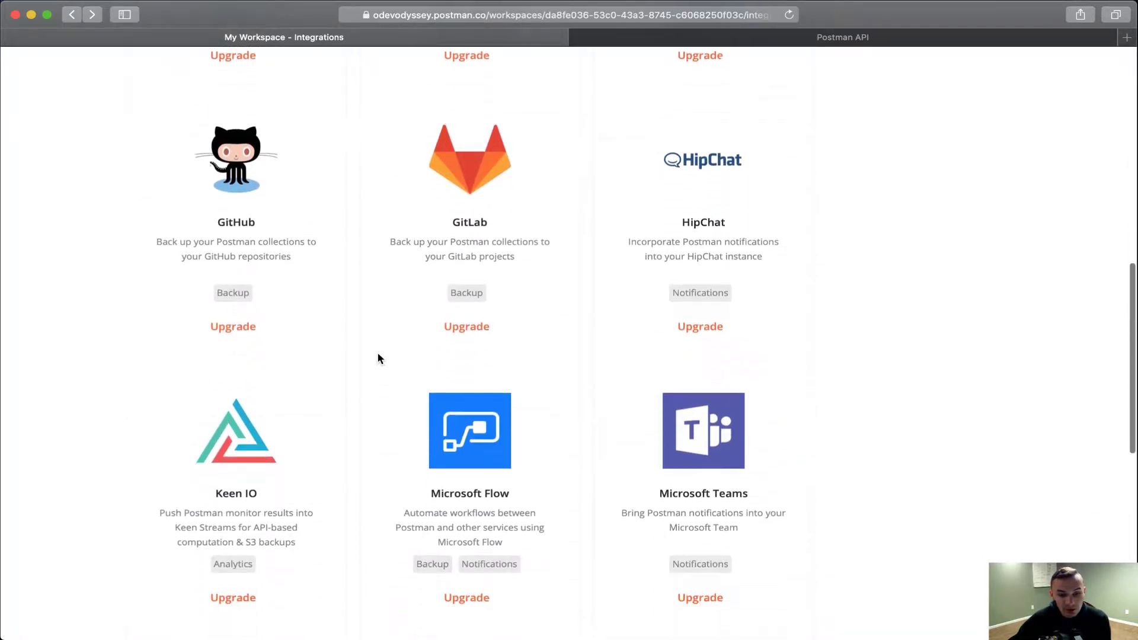
scroll(380, 358, "down", 2)
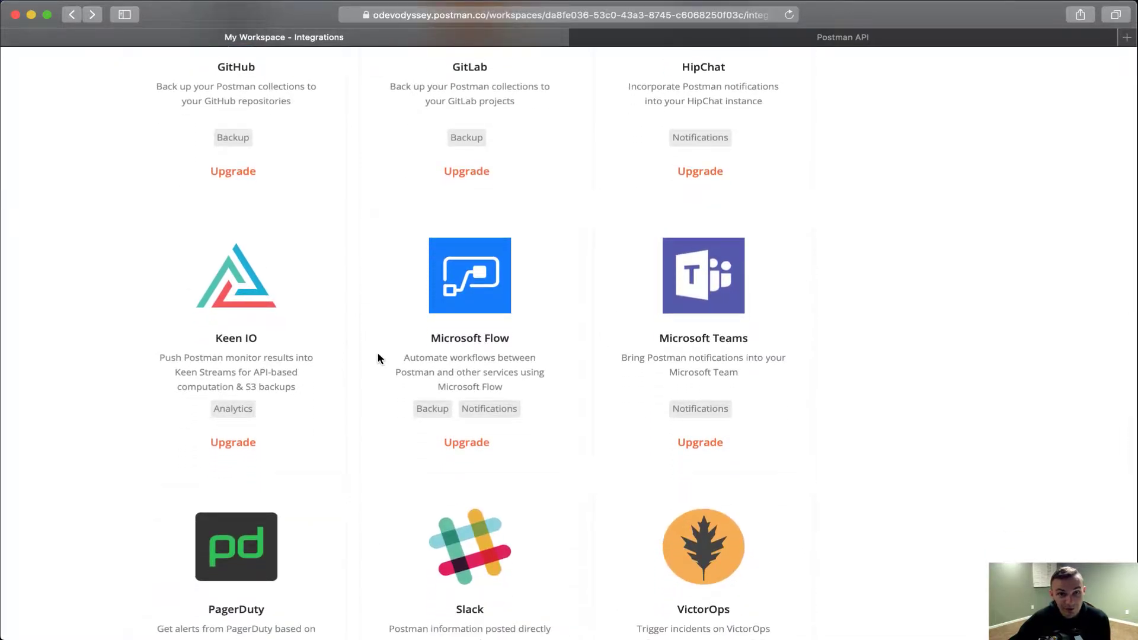
scroll(380, 353, "down", 10)
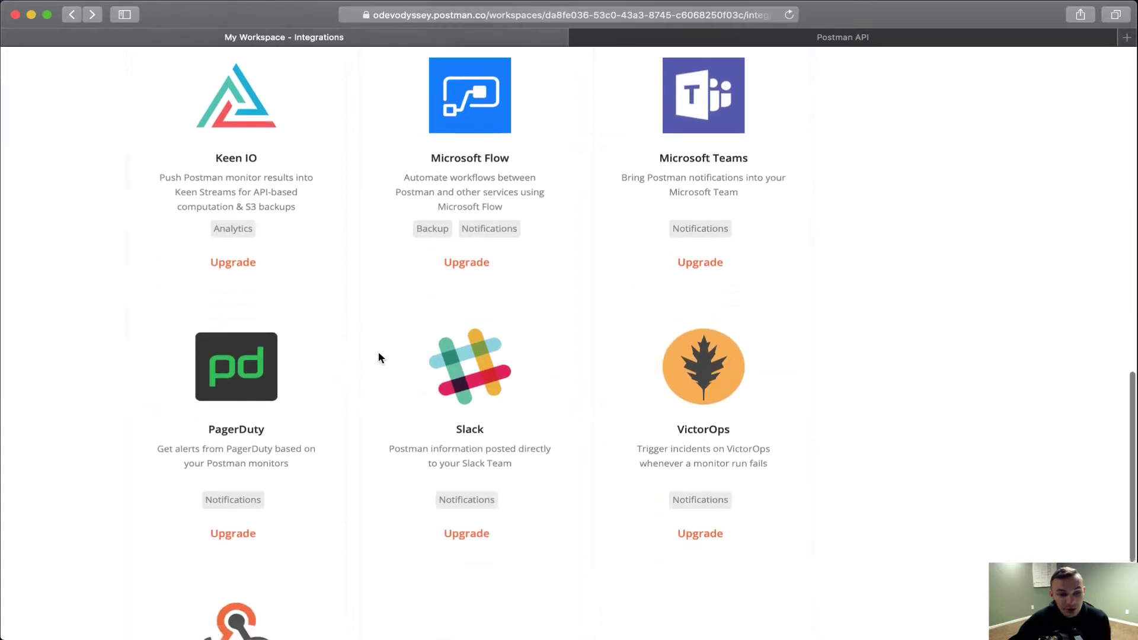
scroll(379, 356, "down", 3)
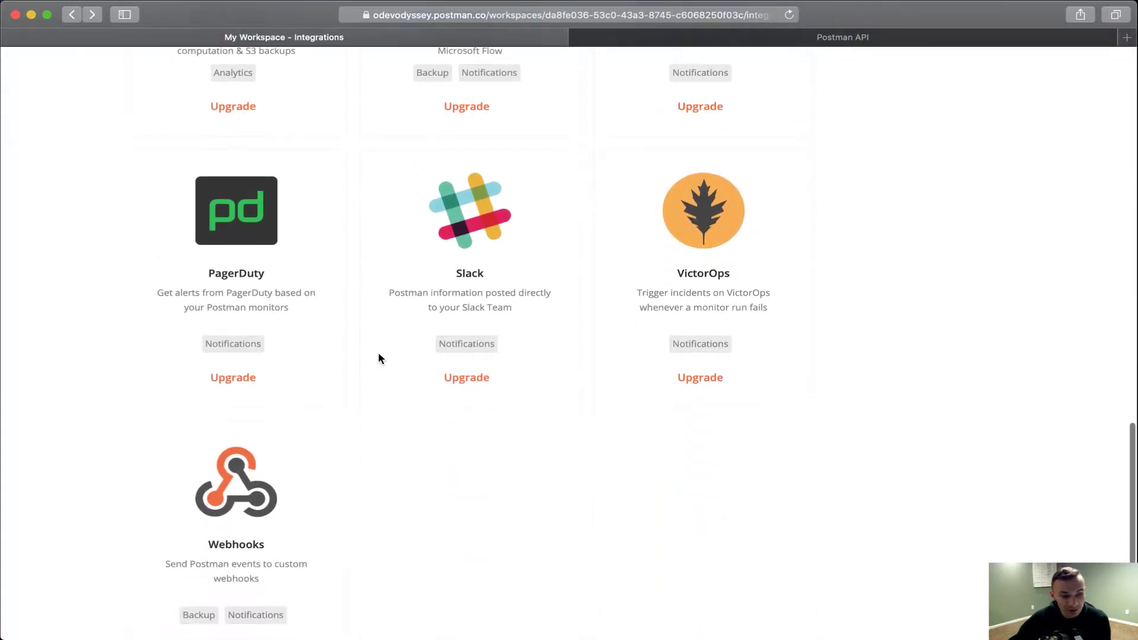
scroll(379, 357, "up", 5)
scroll(379, 356, "up", 15)
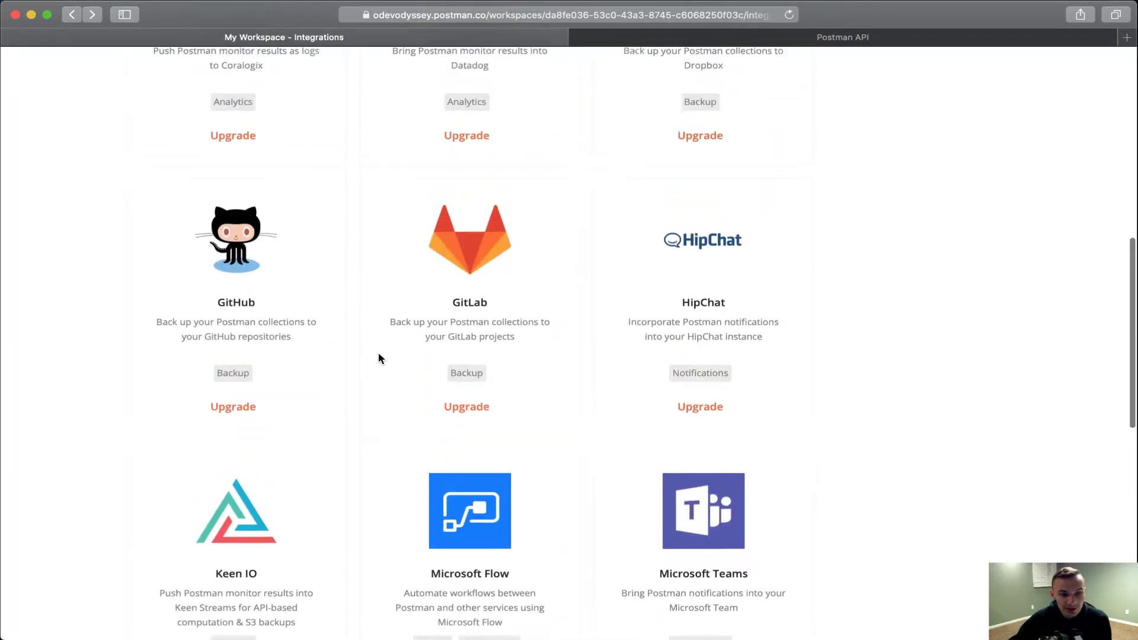
scroll(380, 356, "up", 10)
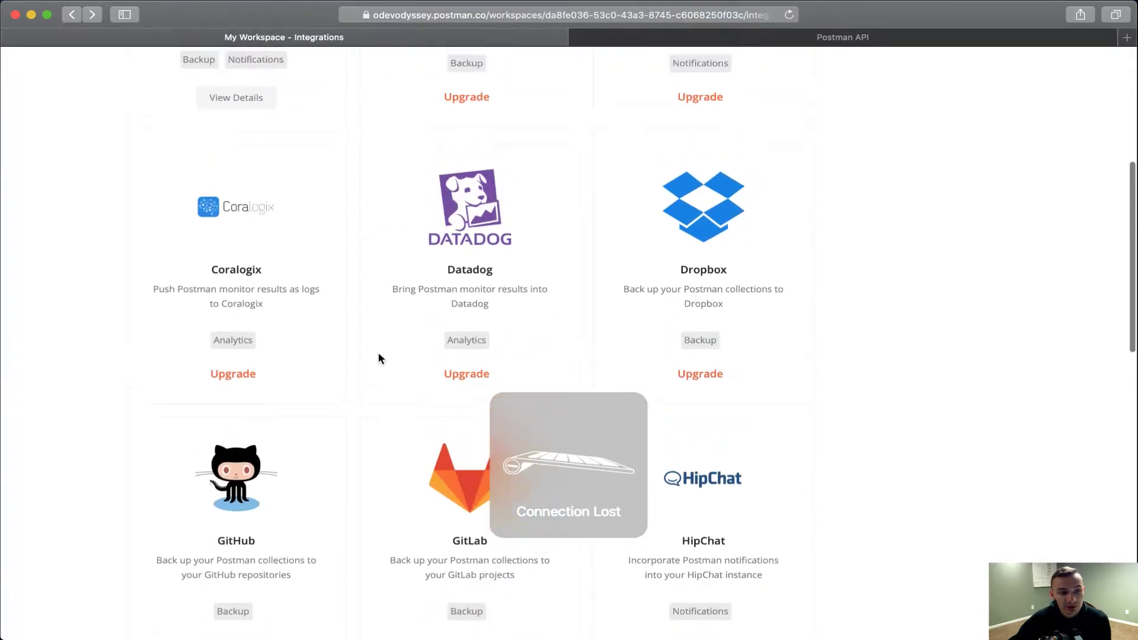
scroll(314, 273, "up", 4)
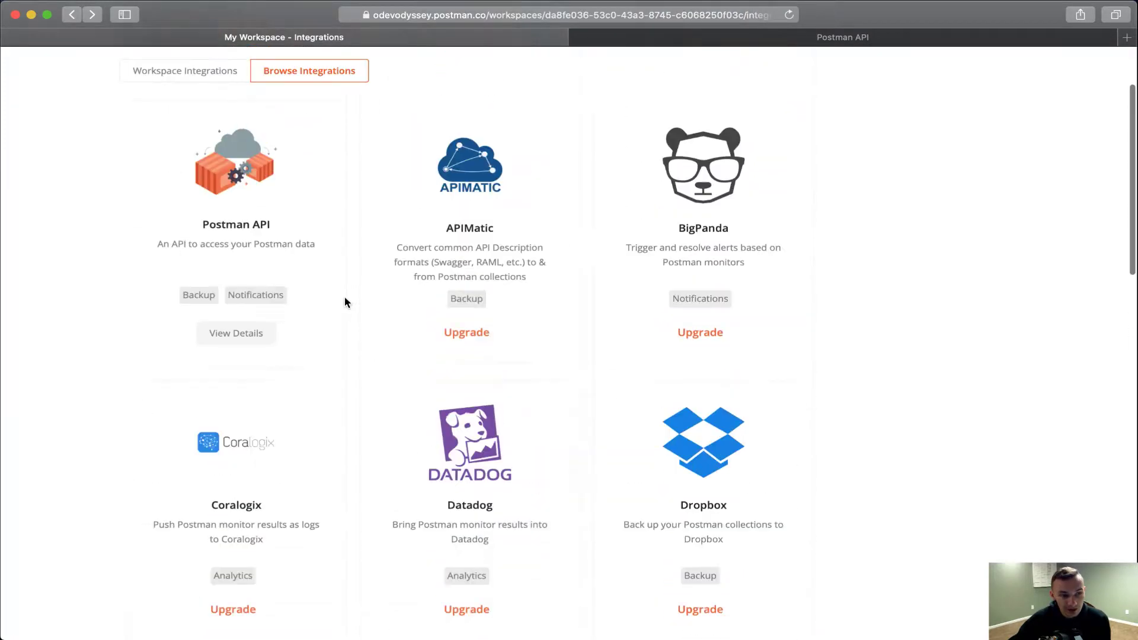
Step: Reopen the Postman API integration's details and generate an API key named youtube-test
left_click(238, 333)
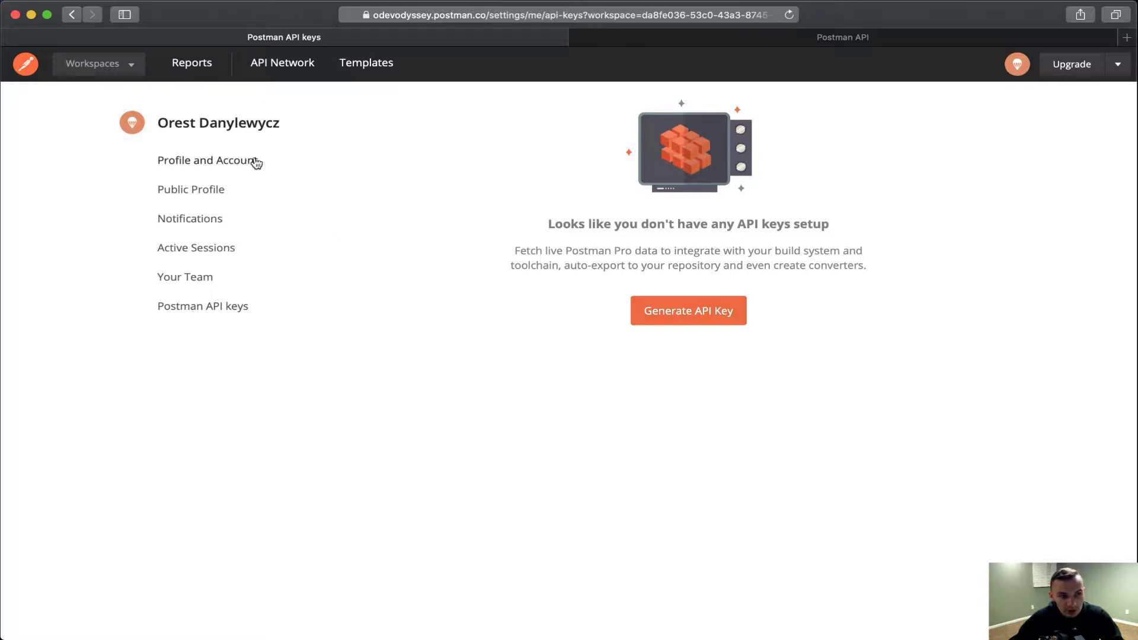
left_click(700, 318)
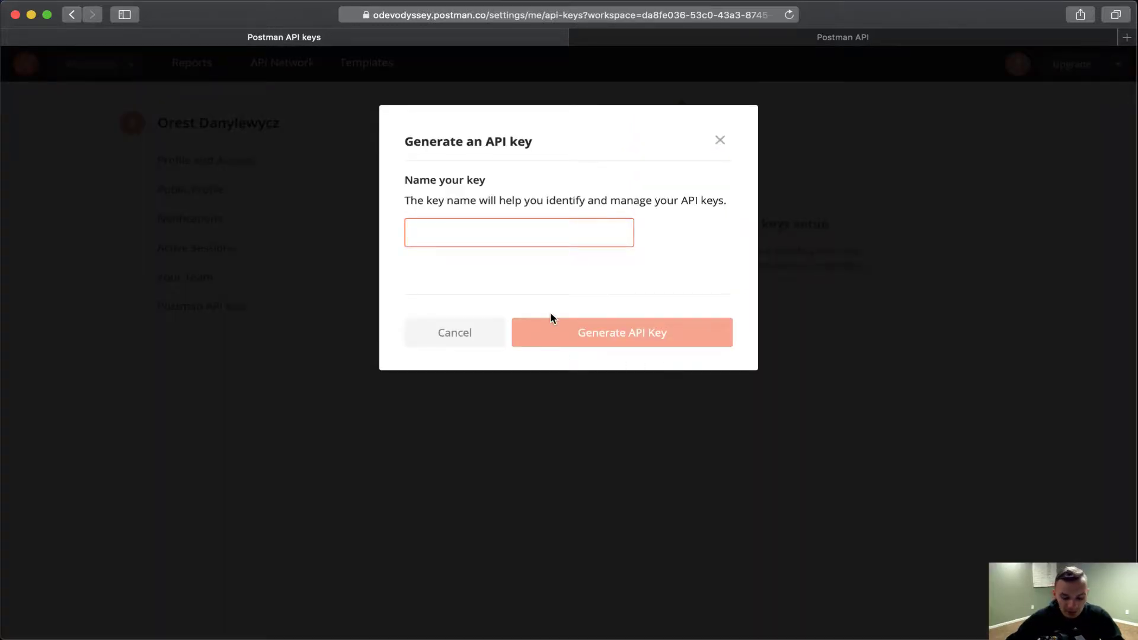
type("y")
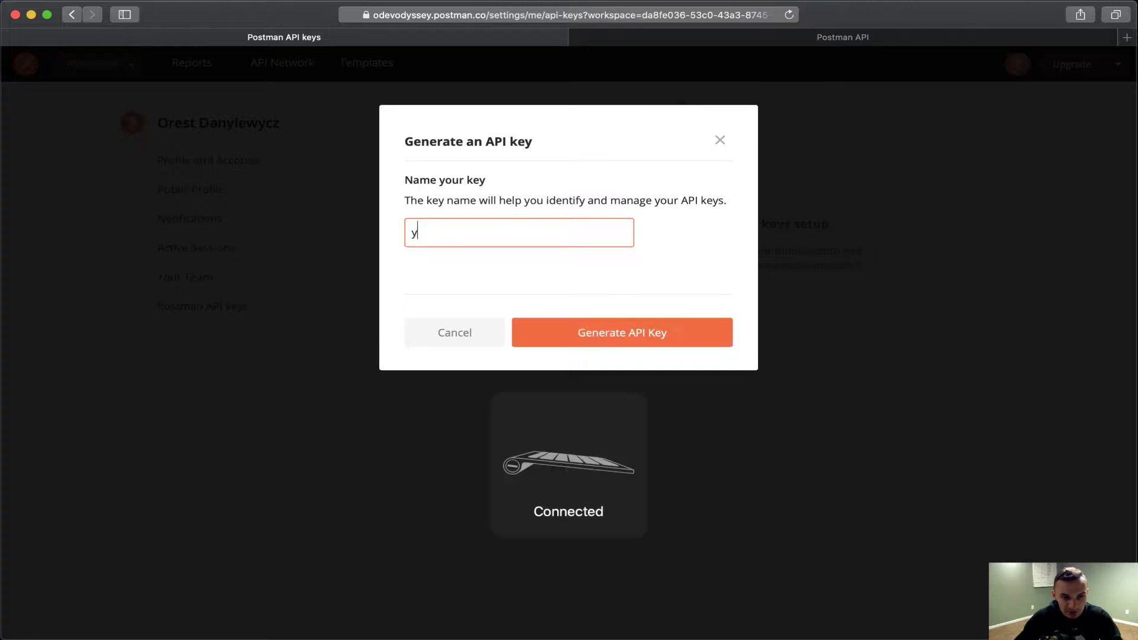
type("outube")
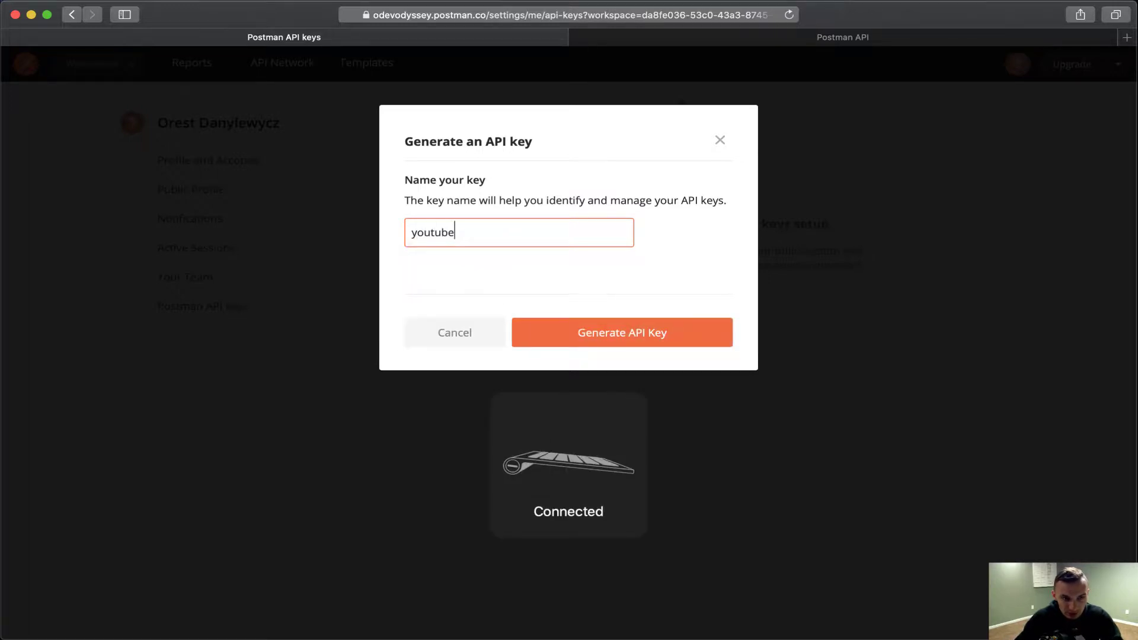
type("-test")
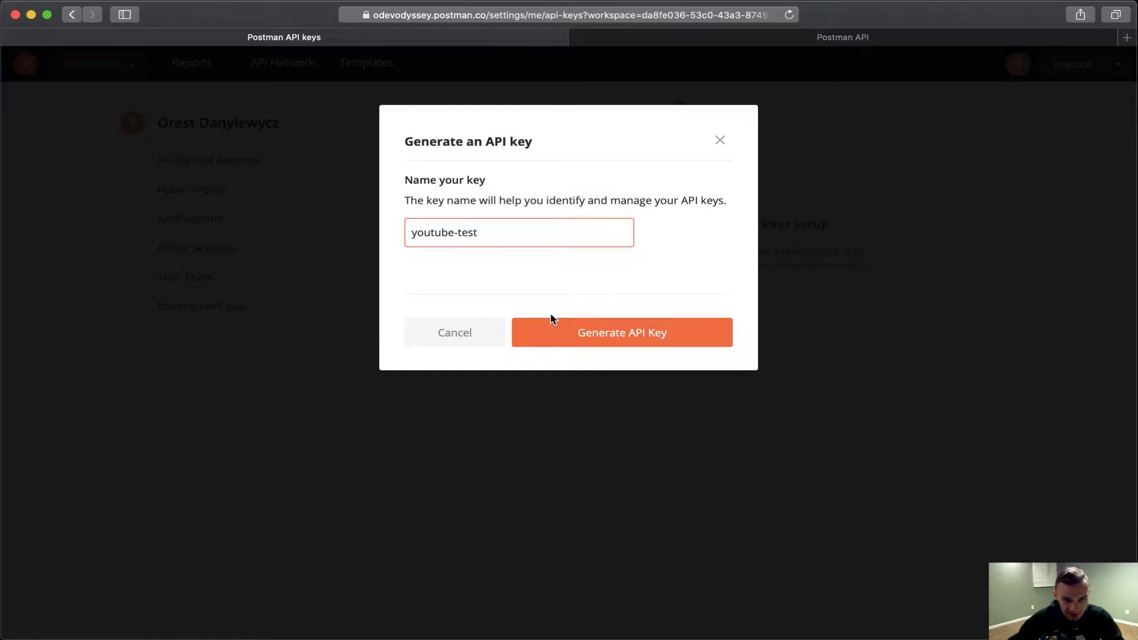
left_click(595, 347)
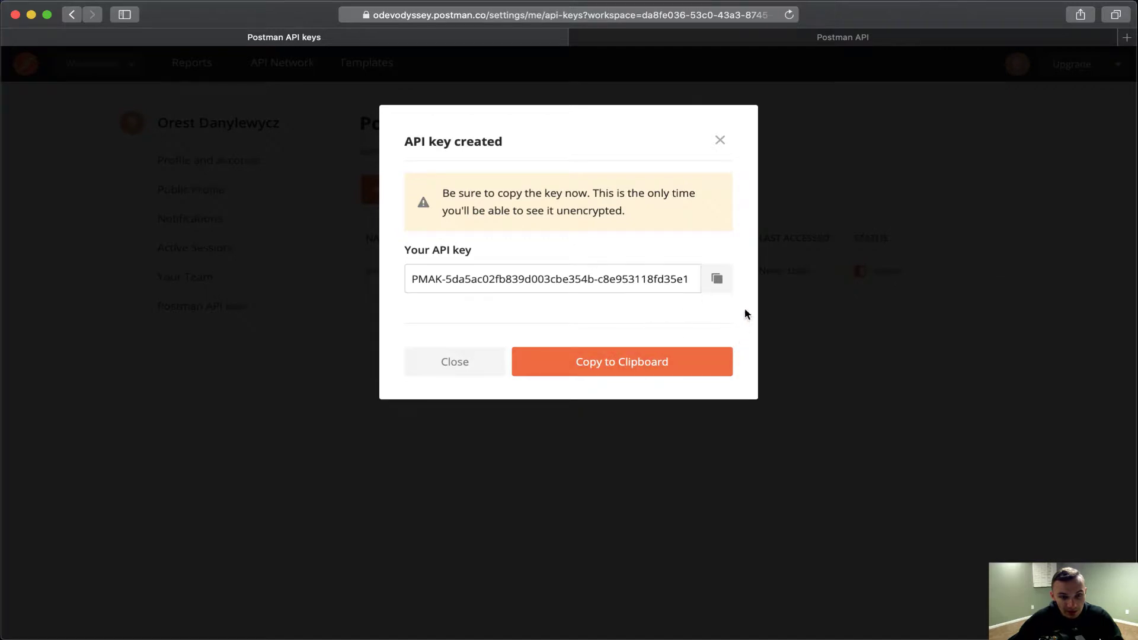
Step: Copy the newly generated API key to the clipboard and close its dialog
left_click(730, 287)
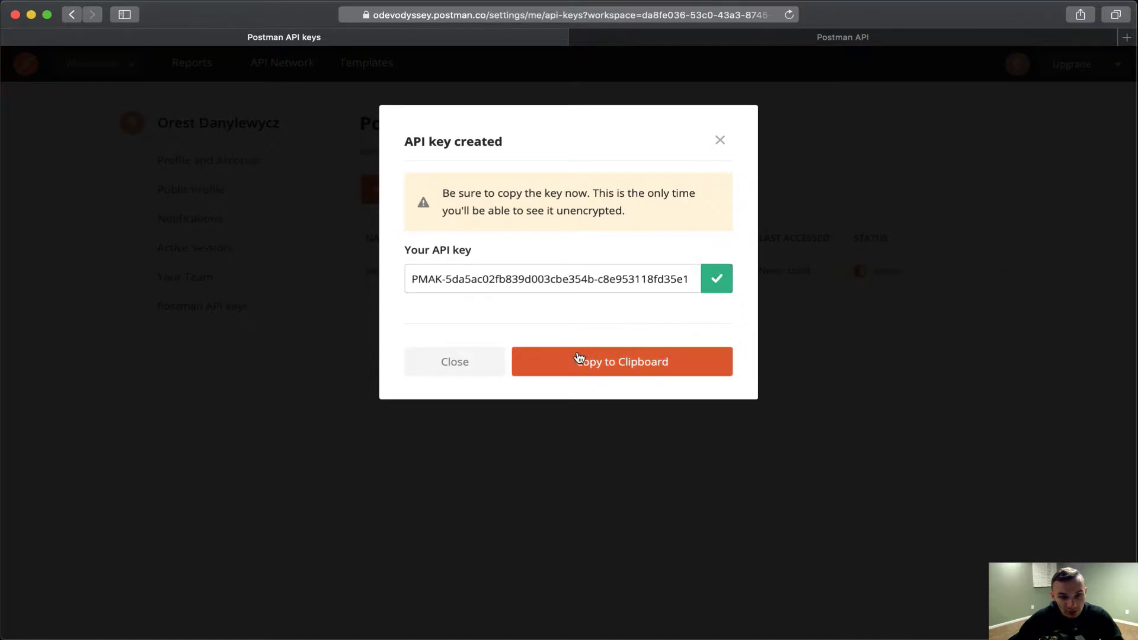
left_click(648, 364)
left_click(719, 141)
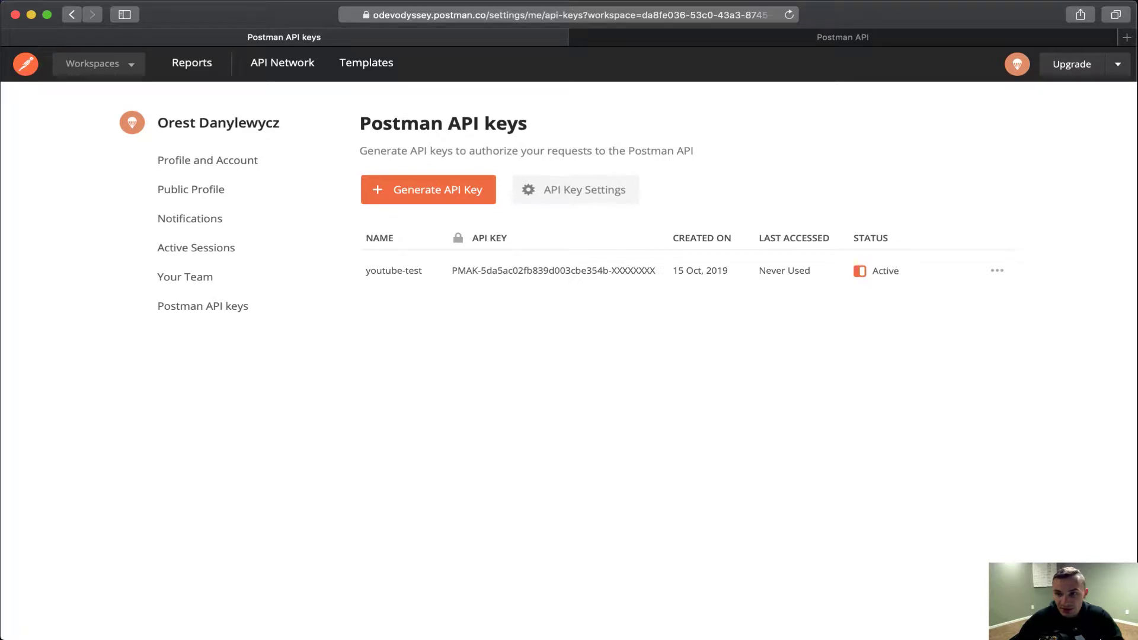
Step: Return to the Postman API documentation and read about sending the API key as a query parameter and the rate limits
key("super+Tab")
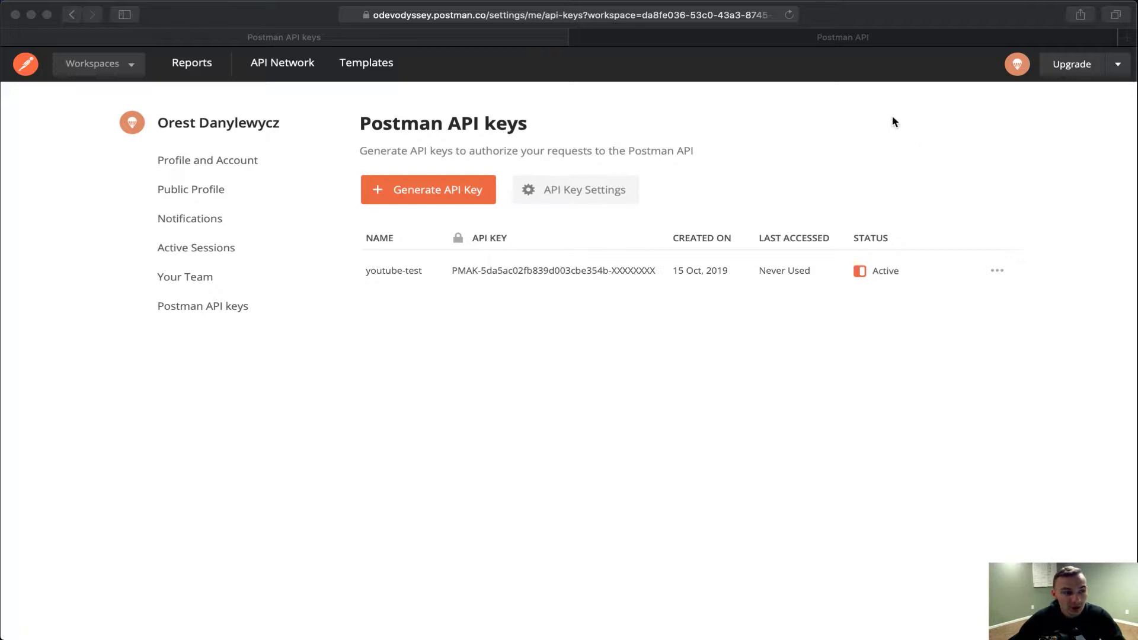
left_click(836, 44)
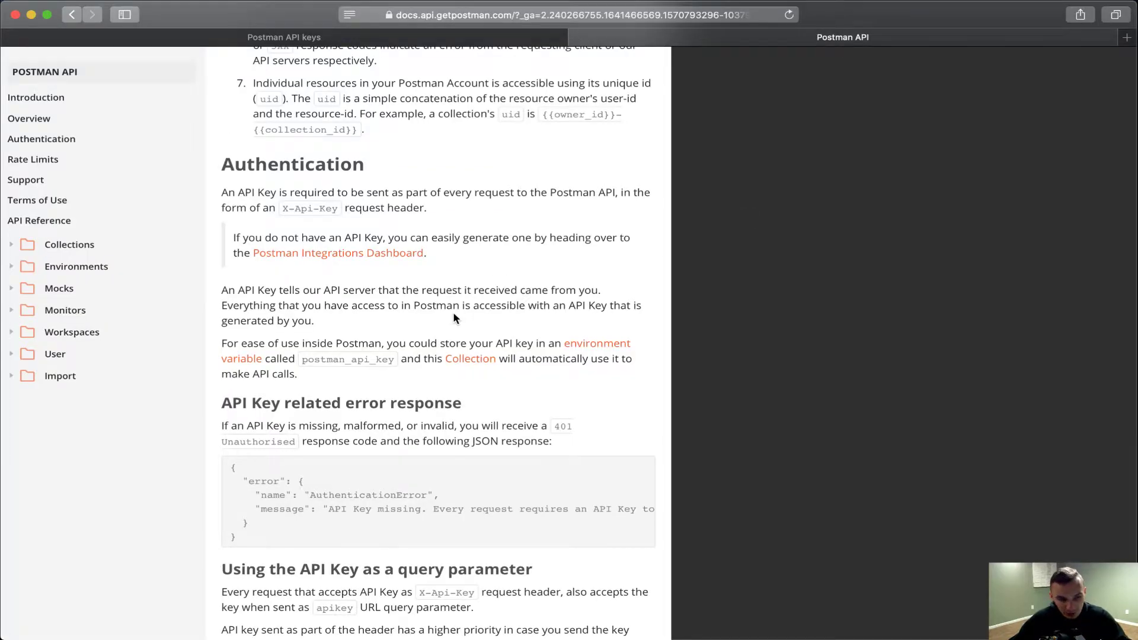
scroll(455, 317, "down", 3)
scroll(454, 318, "down", 4)
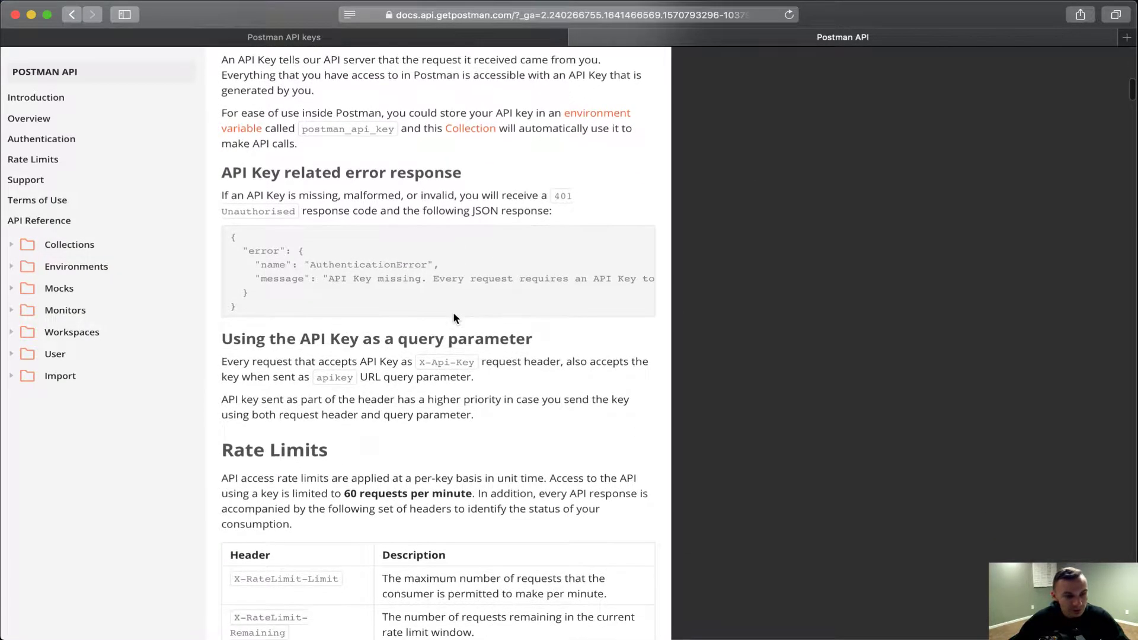
scroll(454, 318, "down", 5)
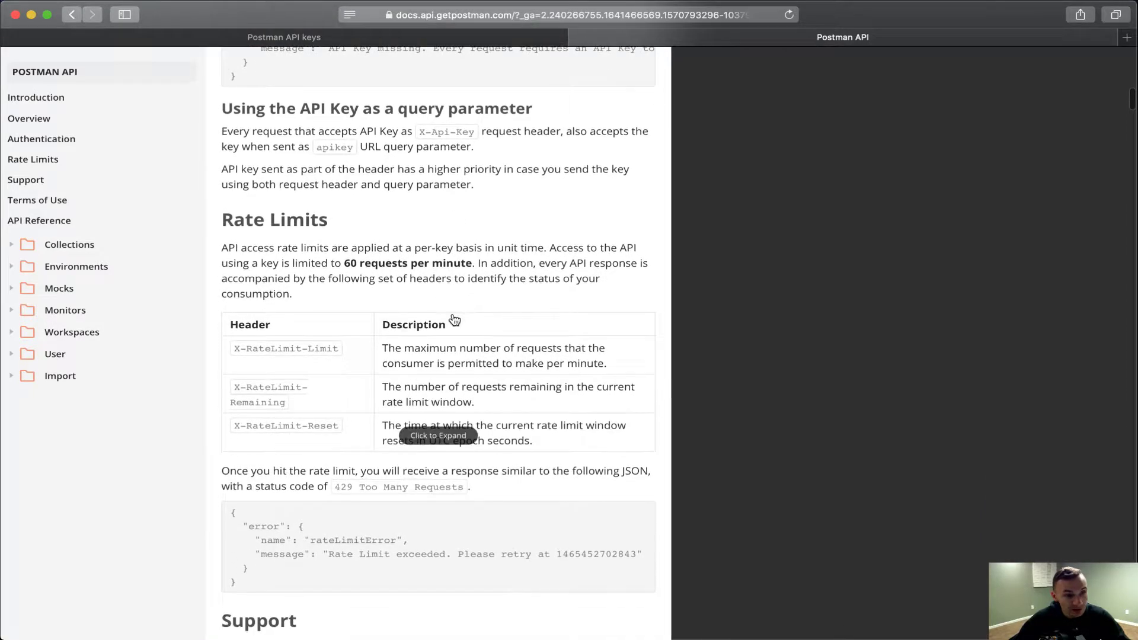
scroll(403, 260, "down", 2)
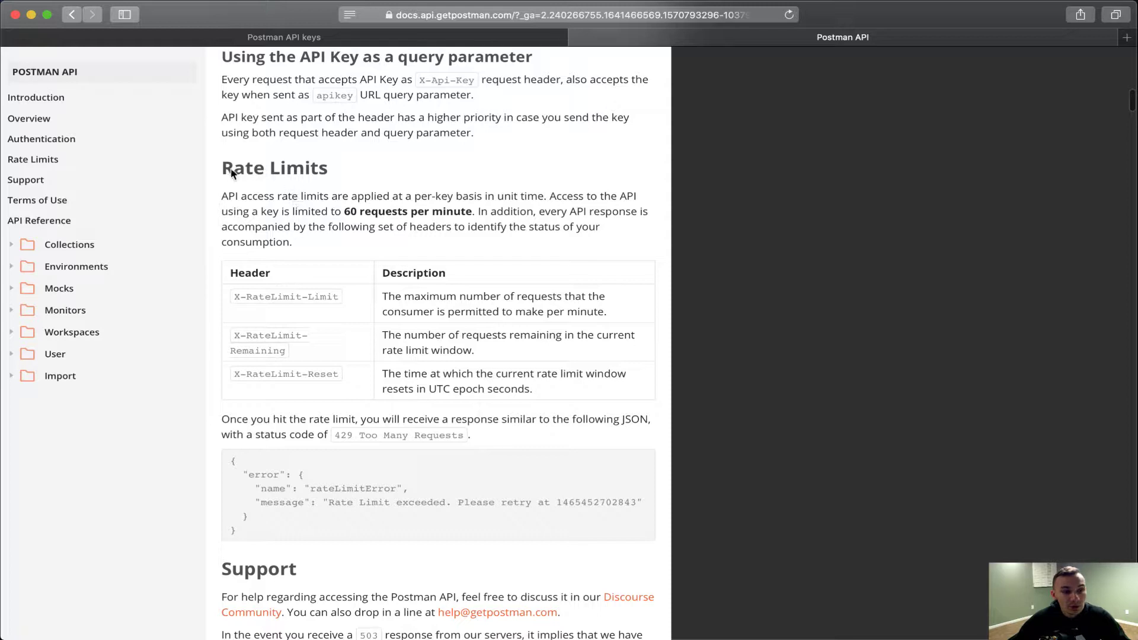
scroll(341, 215, "down", 2)
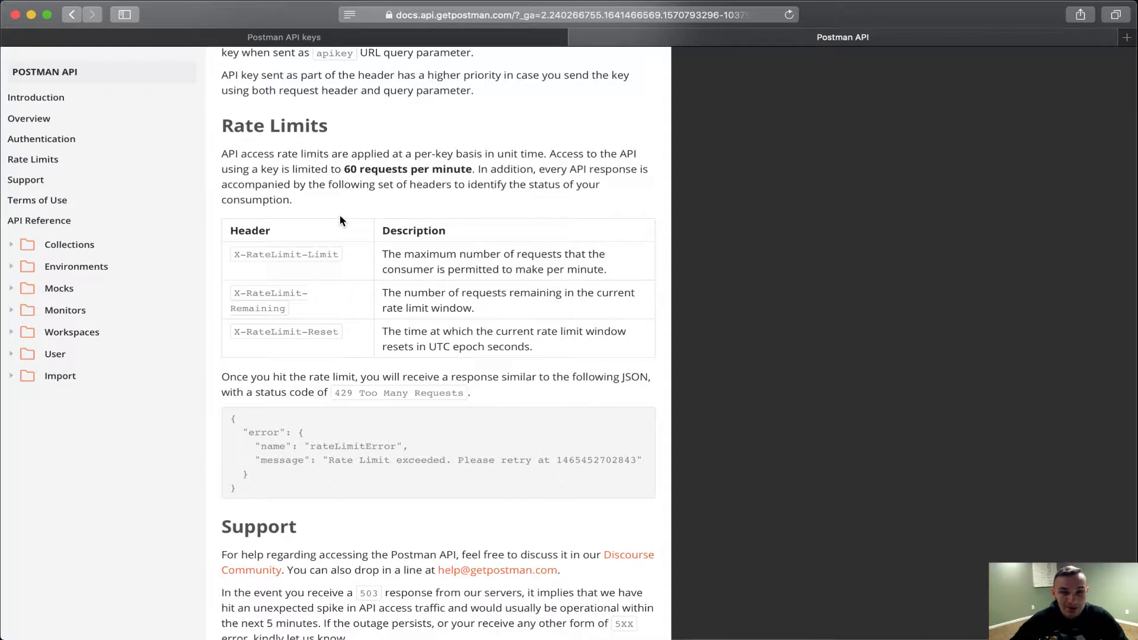
Step: Read the Support and Terms of Use sections and examine the All Collections endpoint in the API reference
scroll(411, 184, "down", 4)
scroll(415, 188, "down", 8)
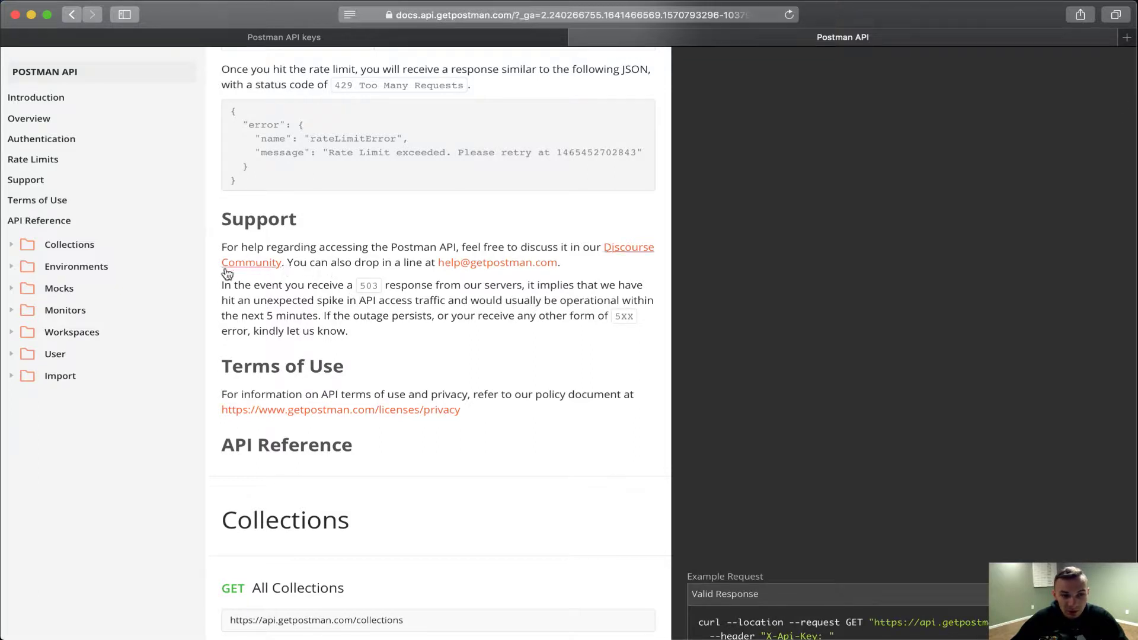
scroll(281, 298, "down", 8)
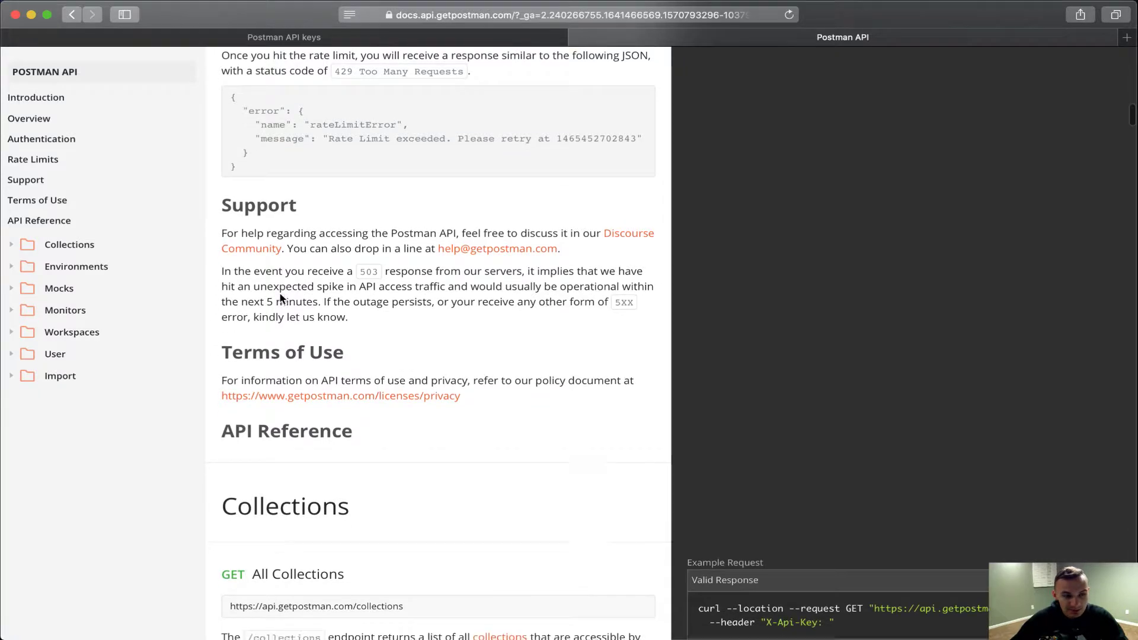
scroll(415, 284, "down", 5)
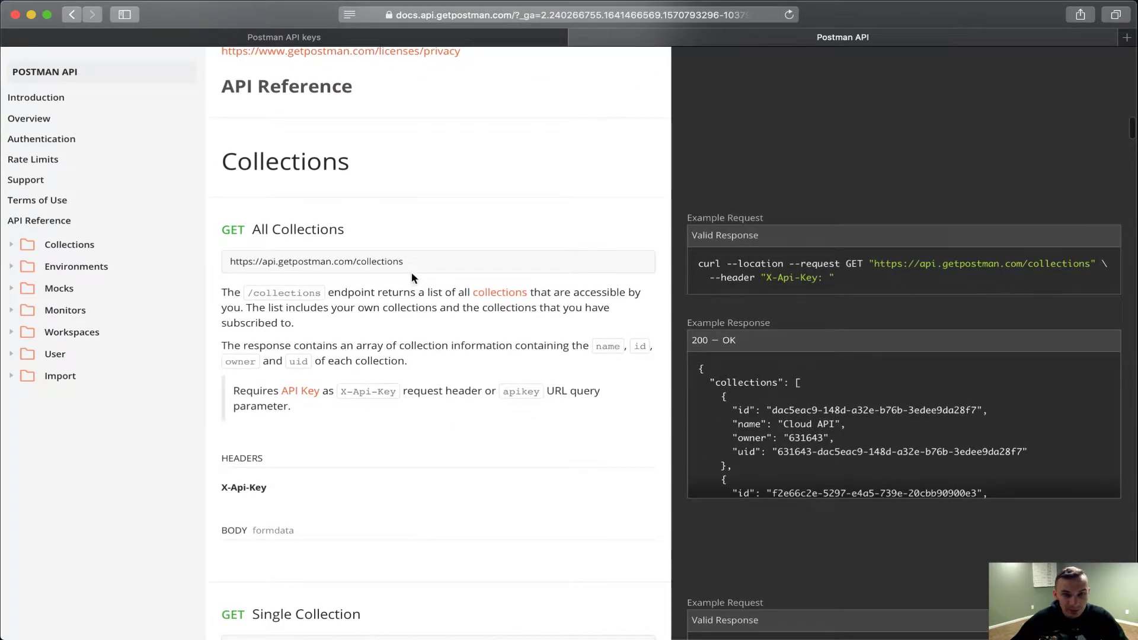
scroll(411, 272, "down", 1)
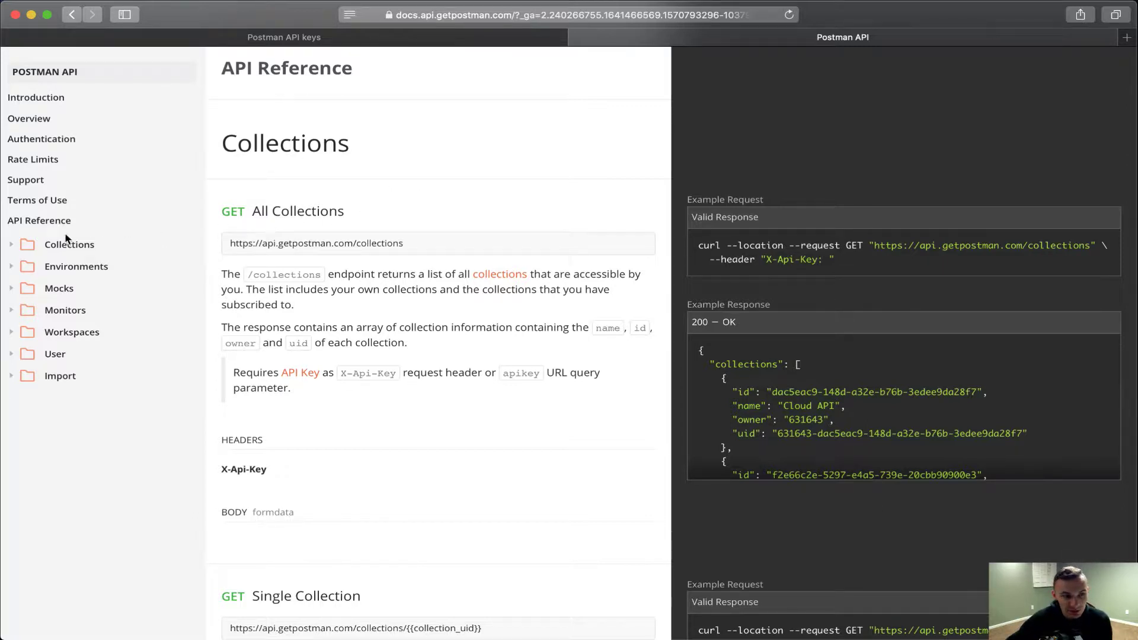
Step: List the Collections endpoints in the API reference and examine the Single Collection request
left_click(11, 245)
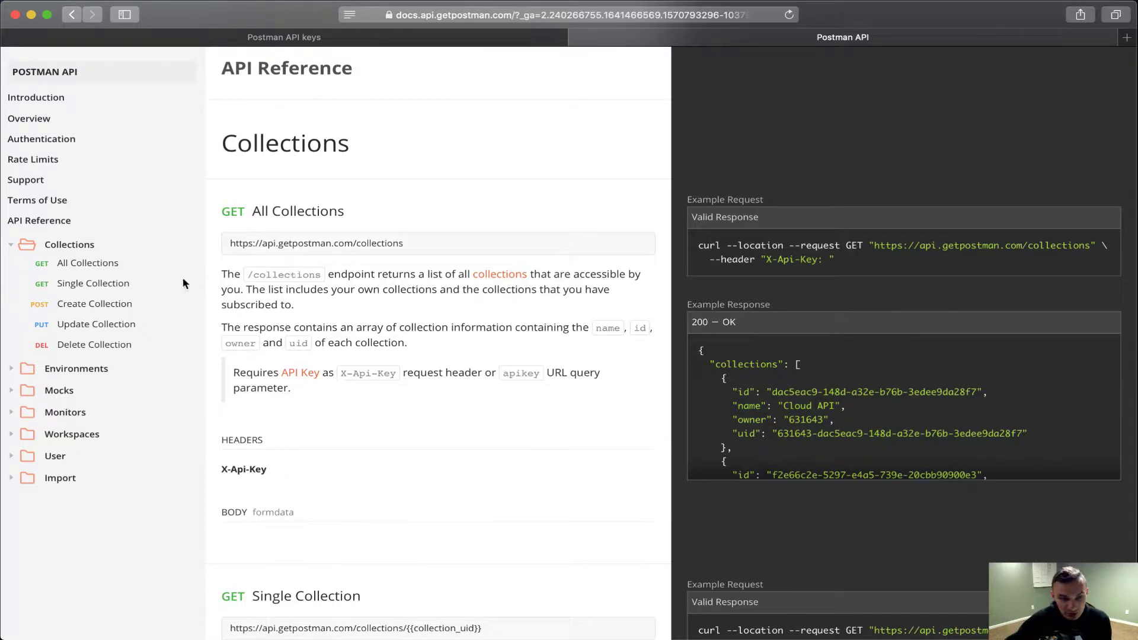
left_click(107, 286)
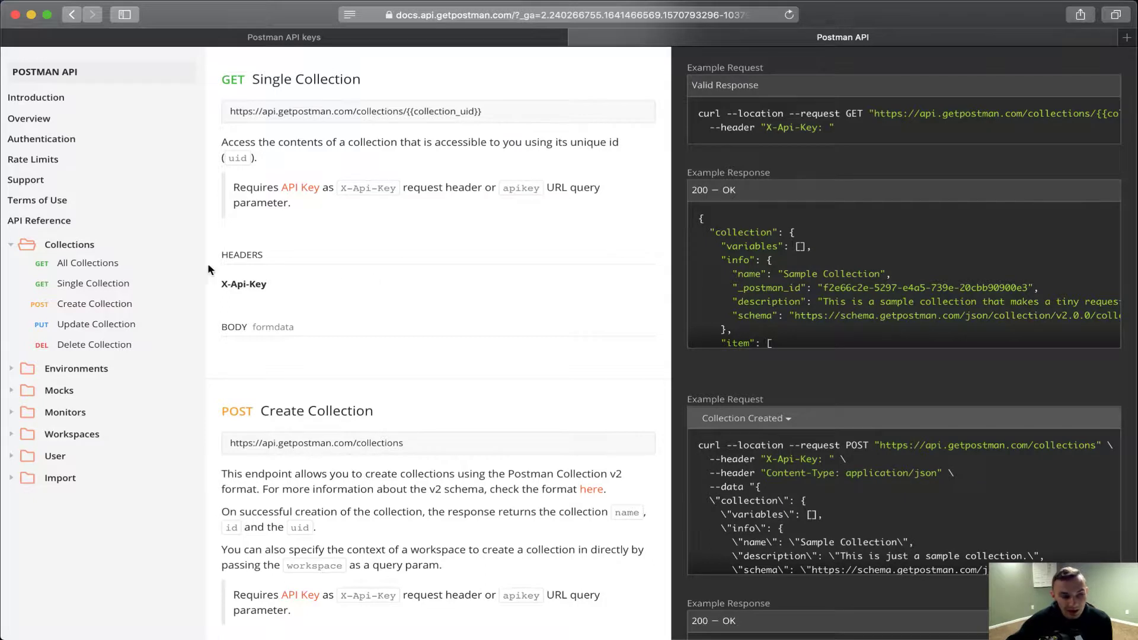
left_click(14, 248)
Step: Examine the Delete Environment request among the Environments endpoints and look through the list of Mocks endpoints
left_click(10, 269)
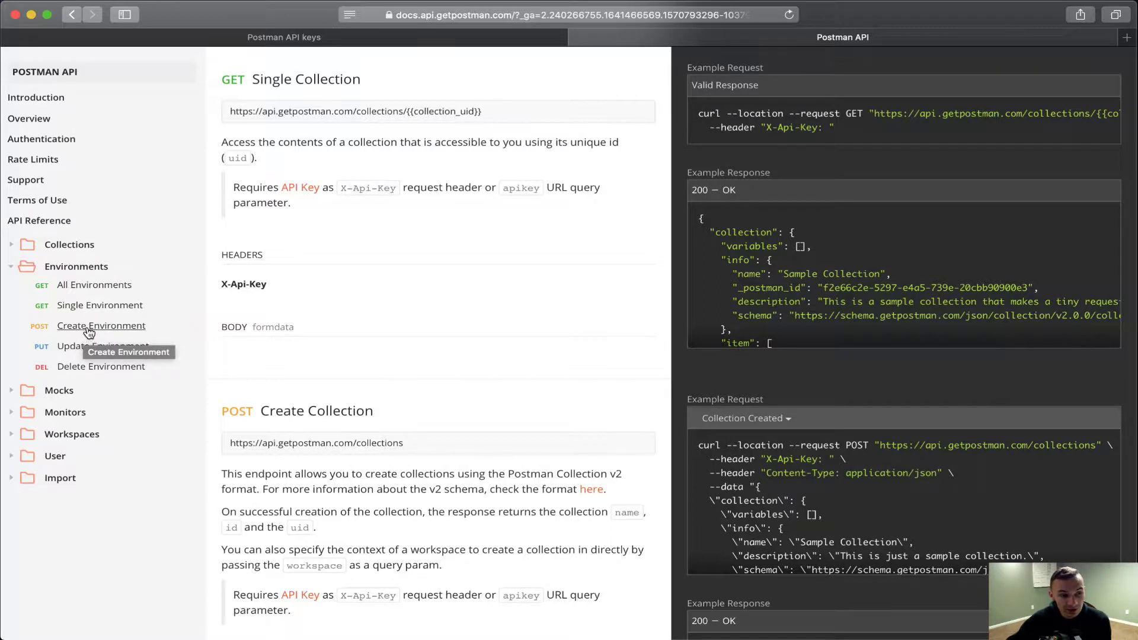
left_click(83, 367)
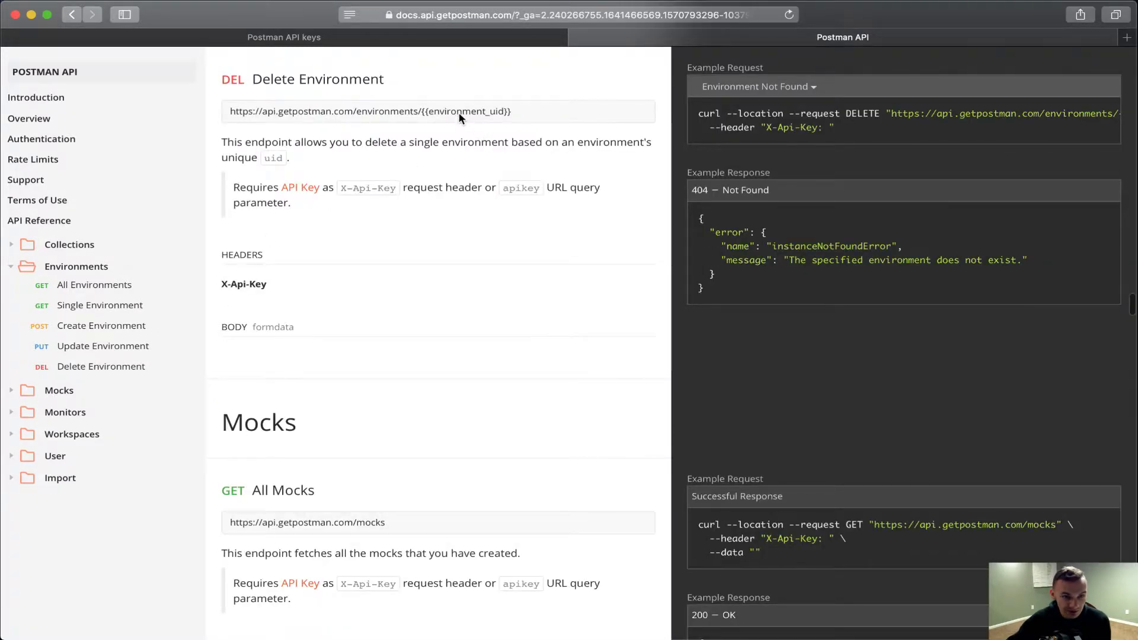
left_click(13, 270)
left_click(11, 289)
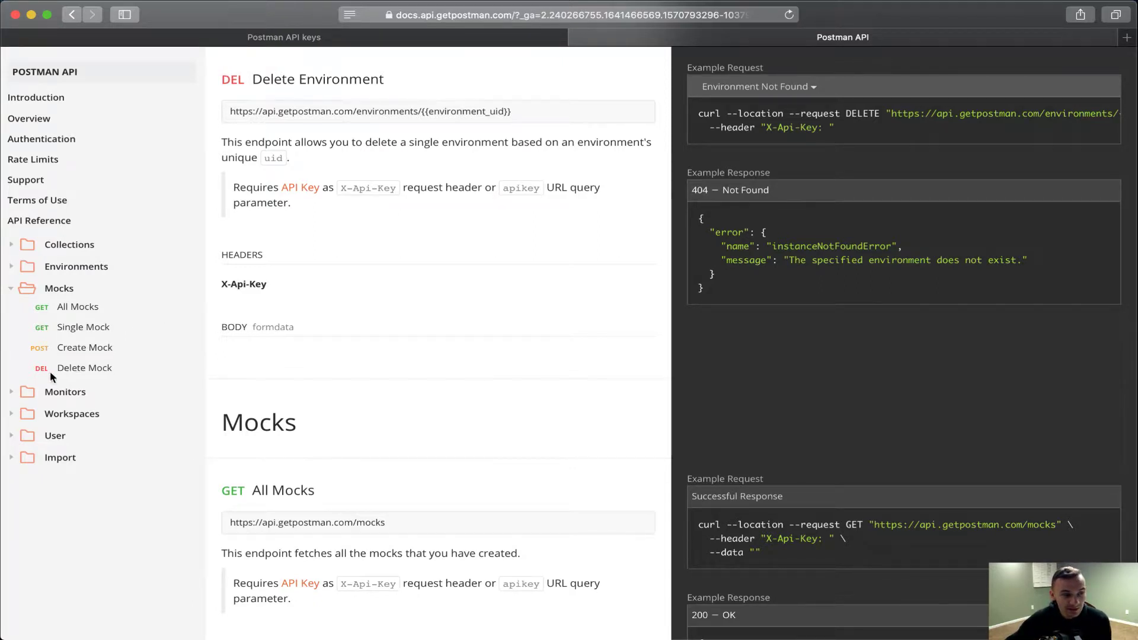
left_click(12, 289)
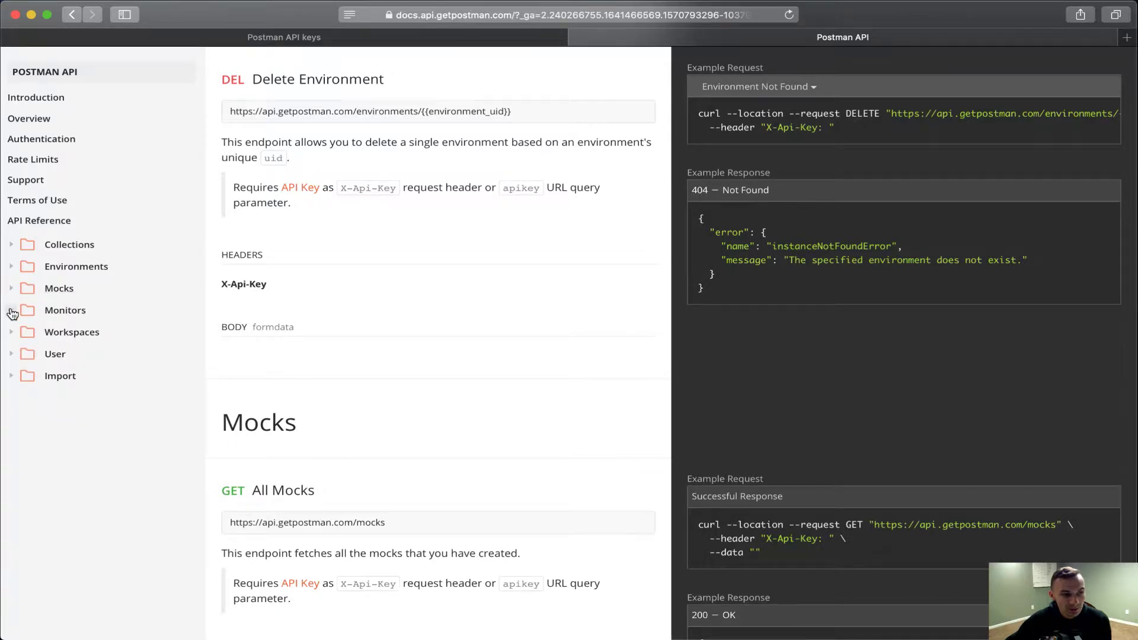
Step: Examine the Run a Monitor request among the Monitors endpoints and look through the list of Workspaces endpoints
left_click(11, 310)
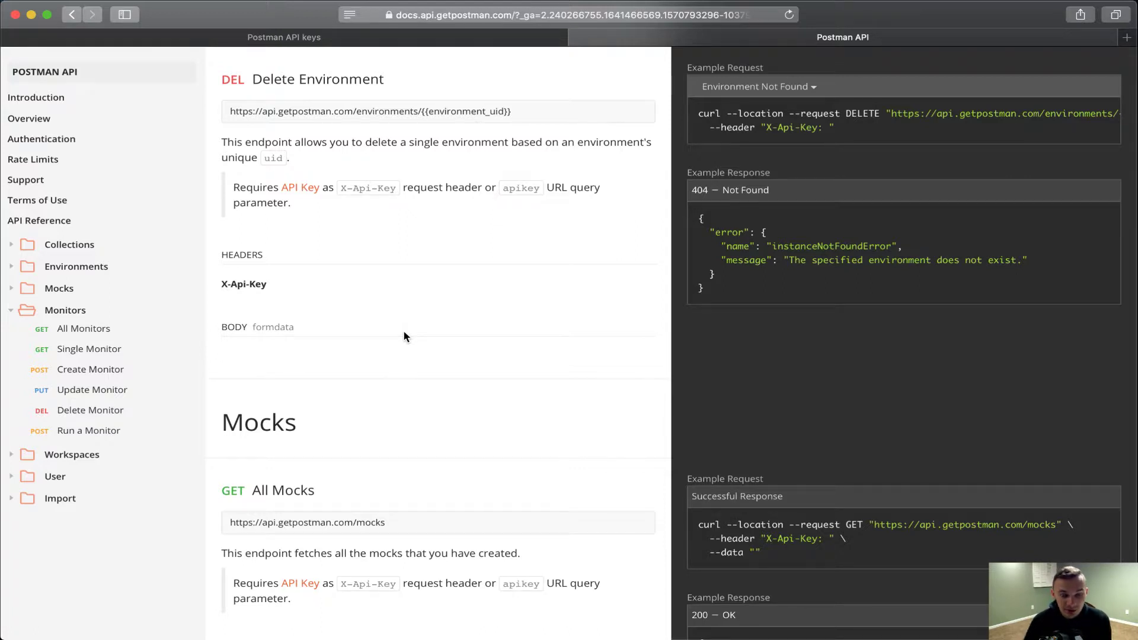
left_click(89, 431)
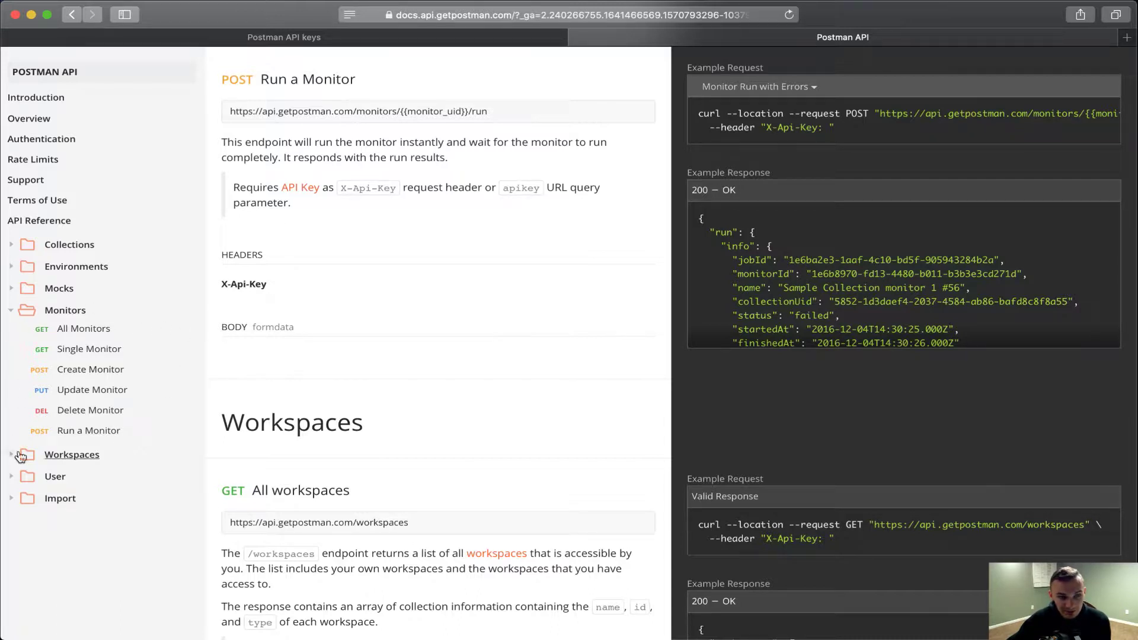
left_click(11, 310)
left_click(12, 332)
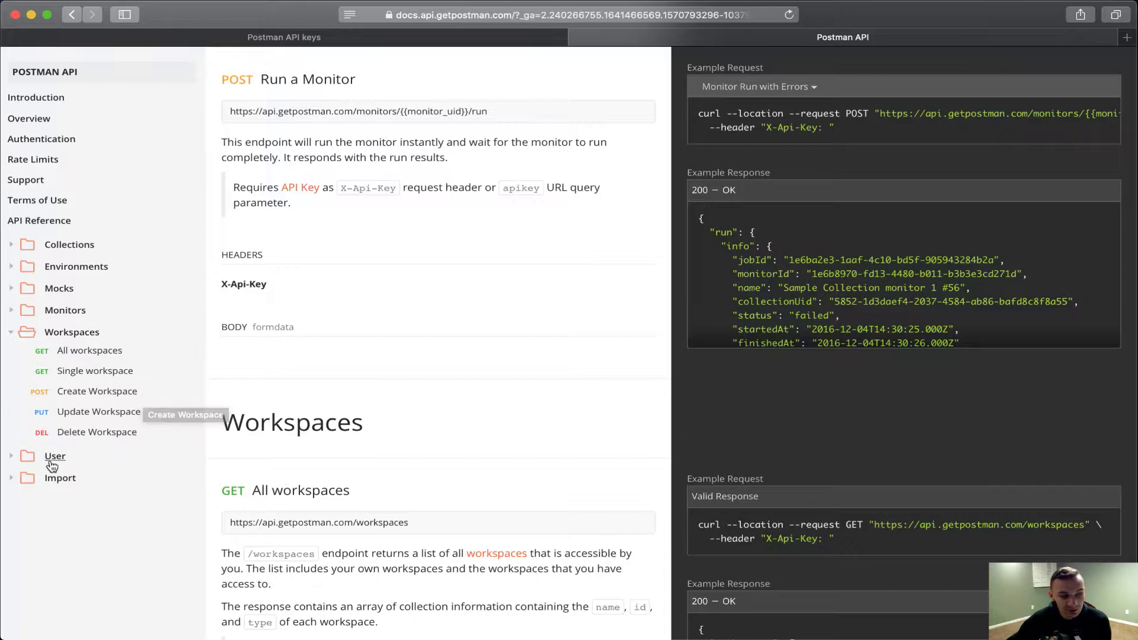
left_click(14, 334)
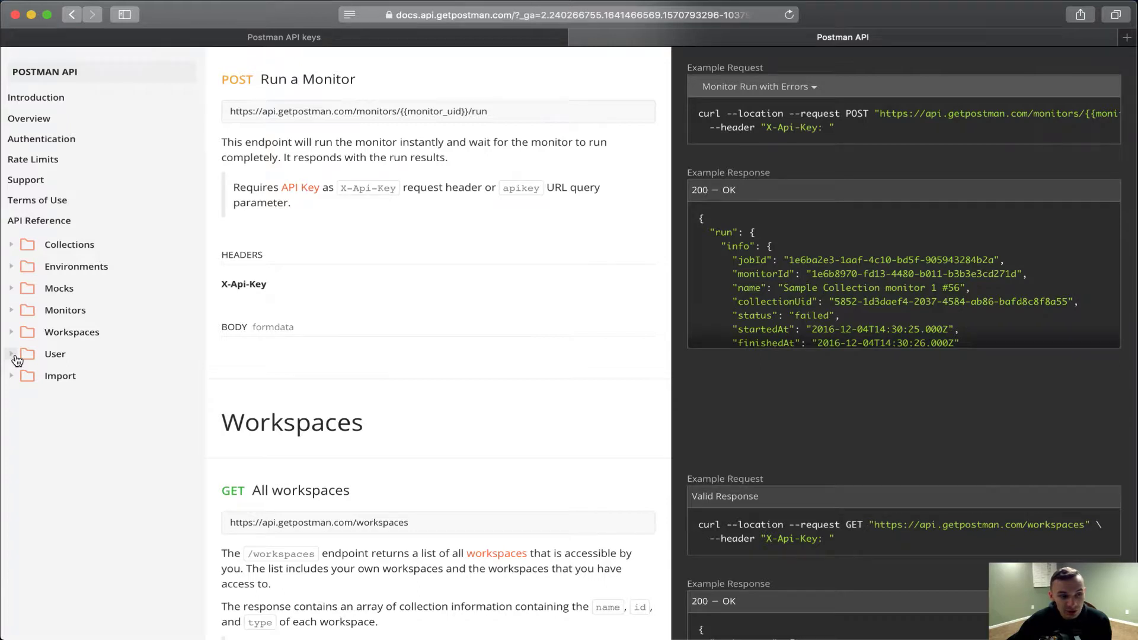
Step: Examine the API Key Owner request in the User group of the API reference
left_click(17, 357)
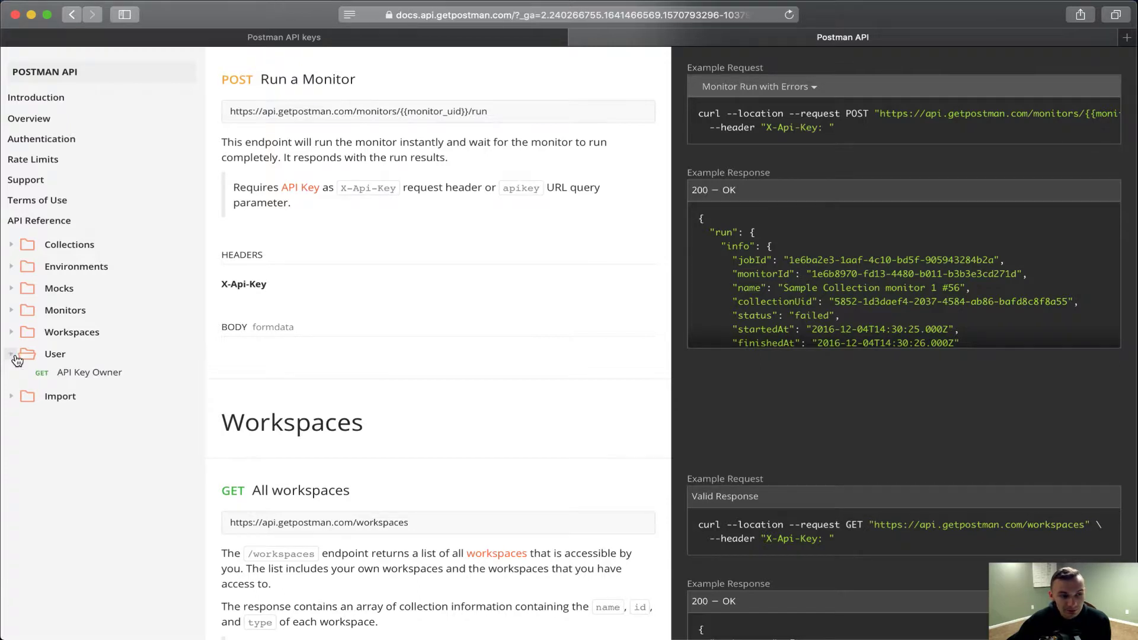
left_click(79, 373)
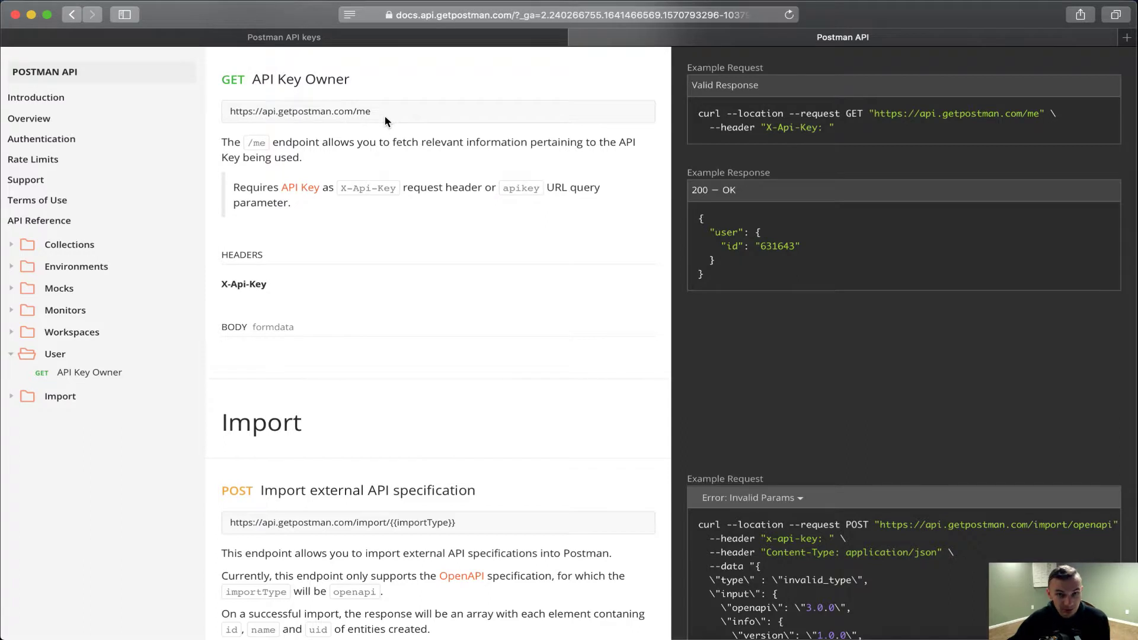
left_click(11, 354)
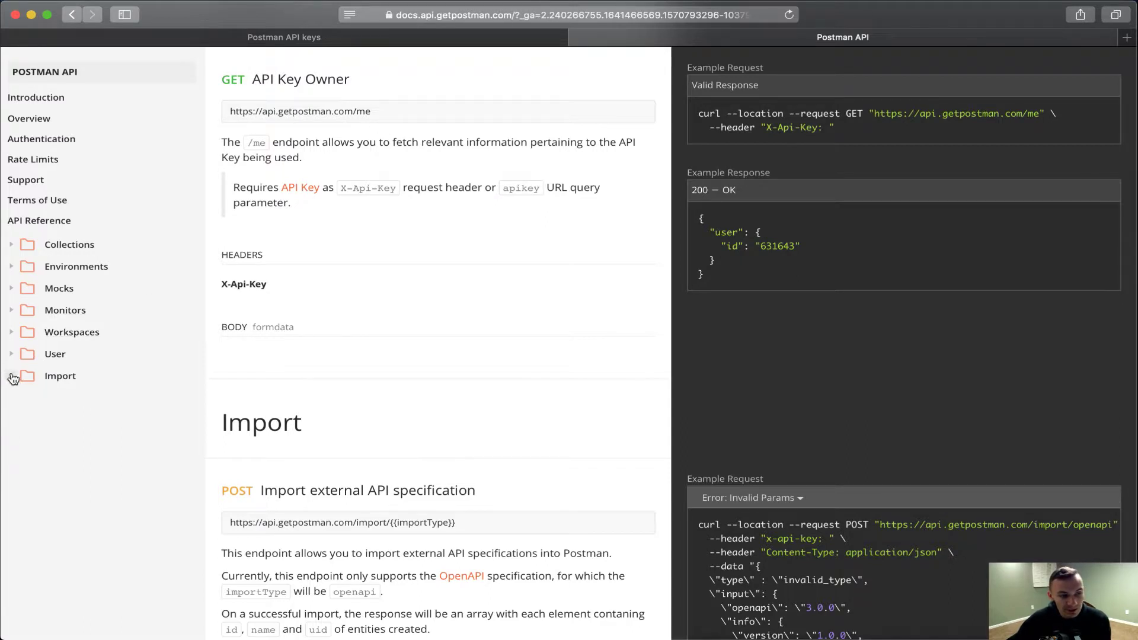
Step: Examine the Import endpoints for external API specifications and exported data, including their supported types, headers and request bodies
left_click(11, 376)
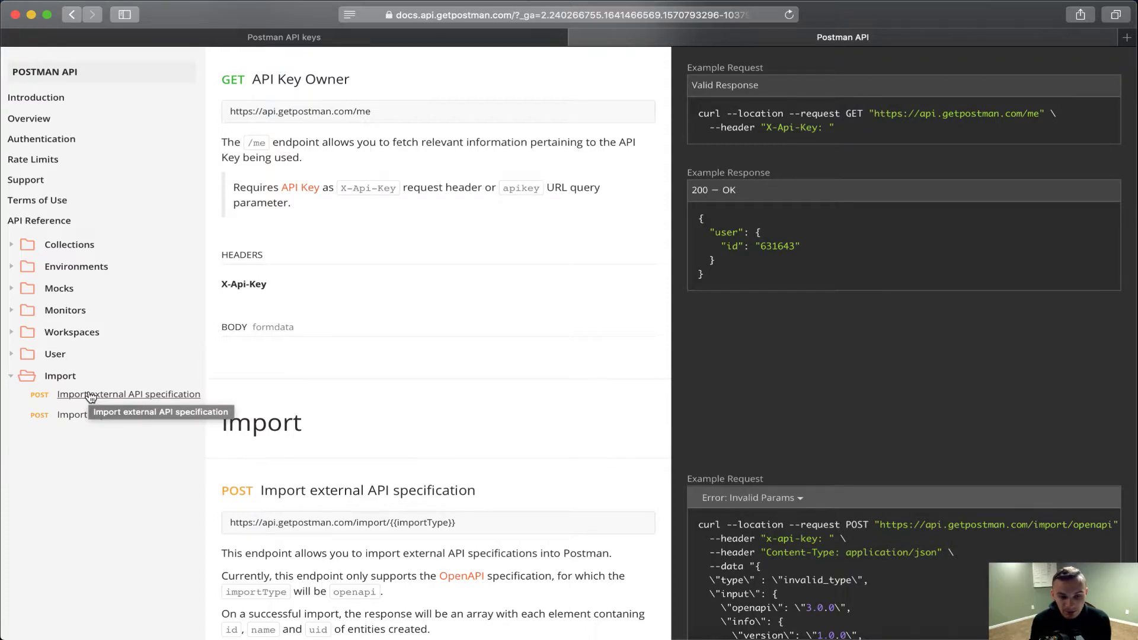
scroll(91, 396, "down", 1)
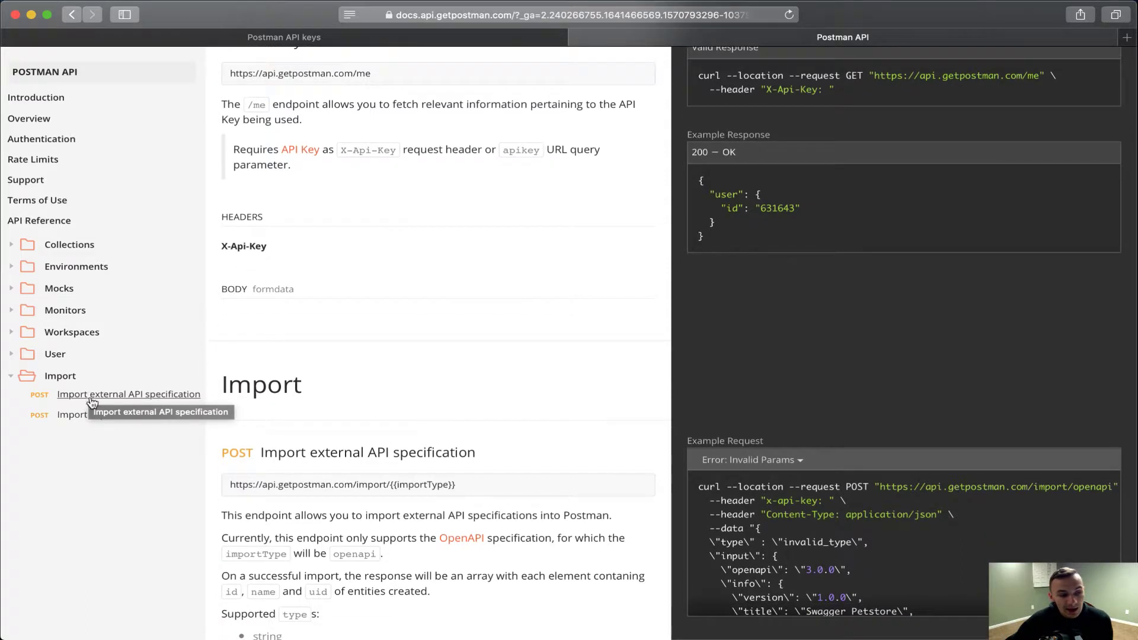
scroll(313, 423, "down", 5)
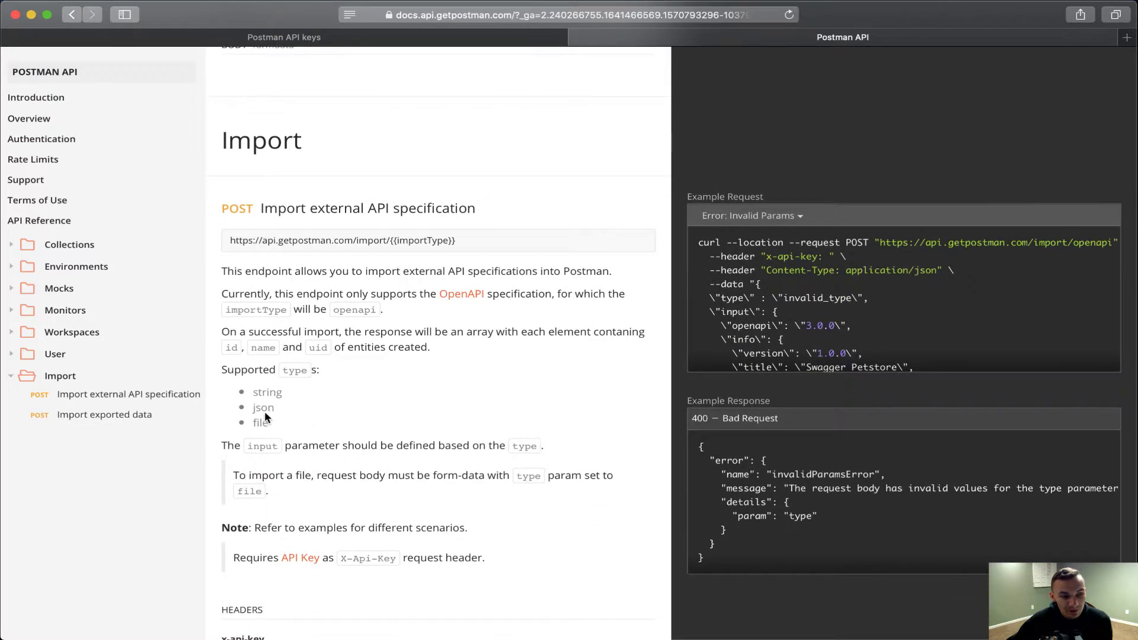
scroll(317, 413, "down", 10)
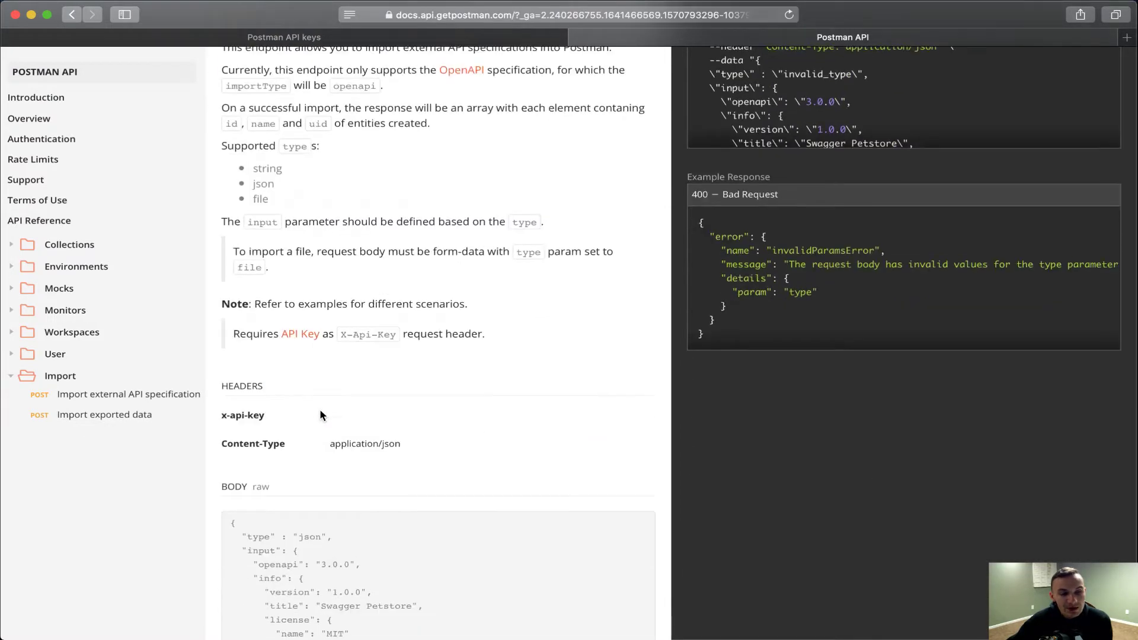
scroll(320, 415, "down", 4)
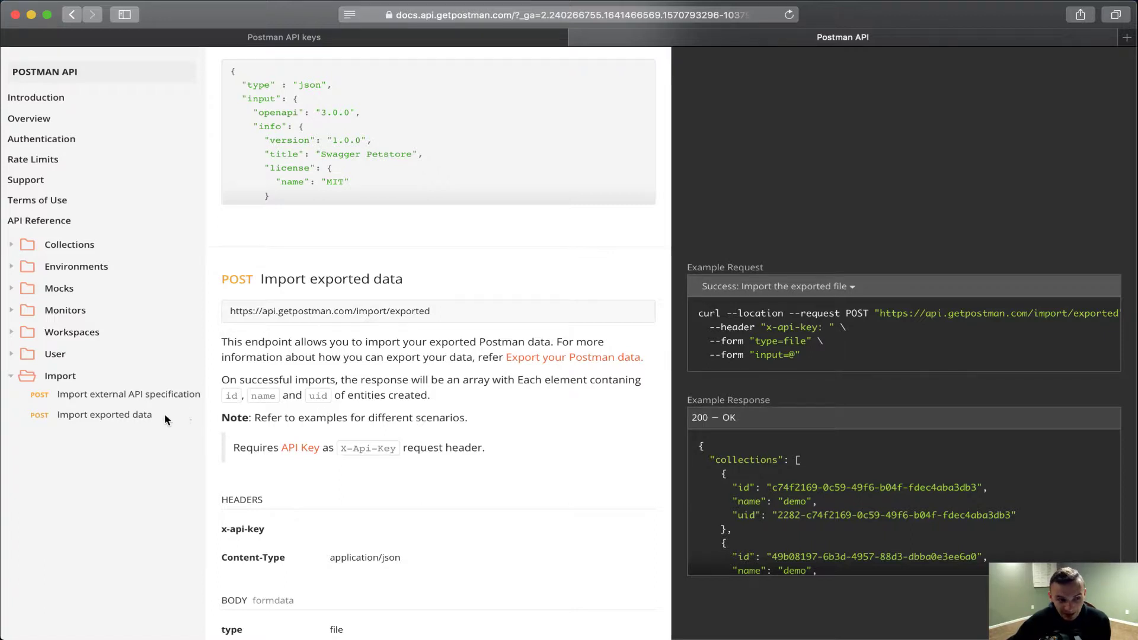
scroll(256, 418, "down", 3)
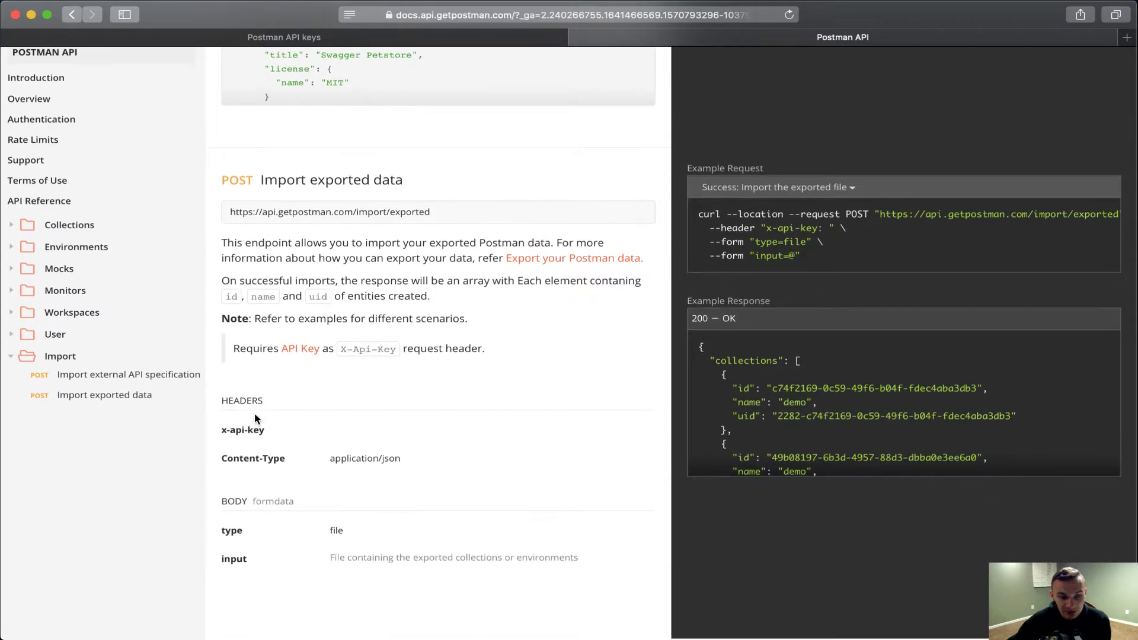
scroll(256, 419, "up", 1)
scroll(256, 418, "up", 1)
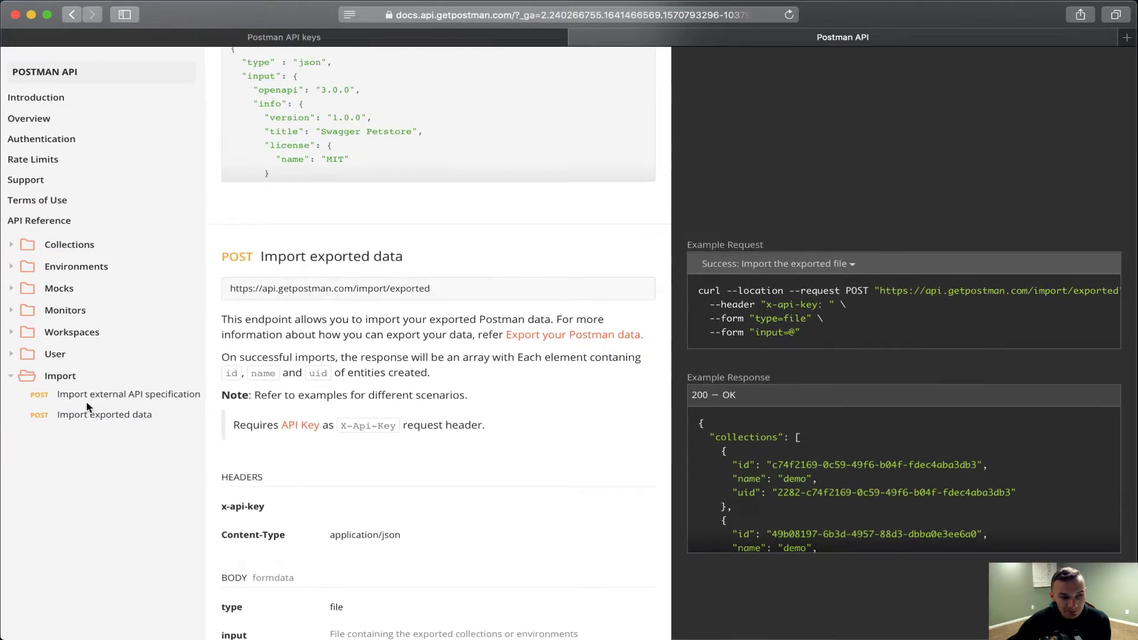
left_click(13, 377)
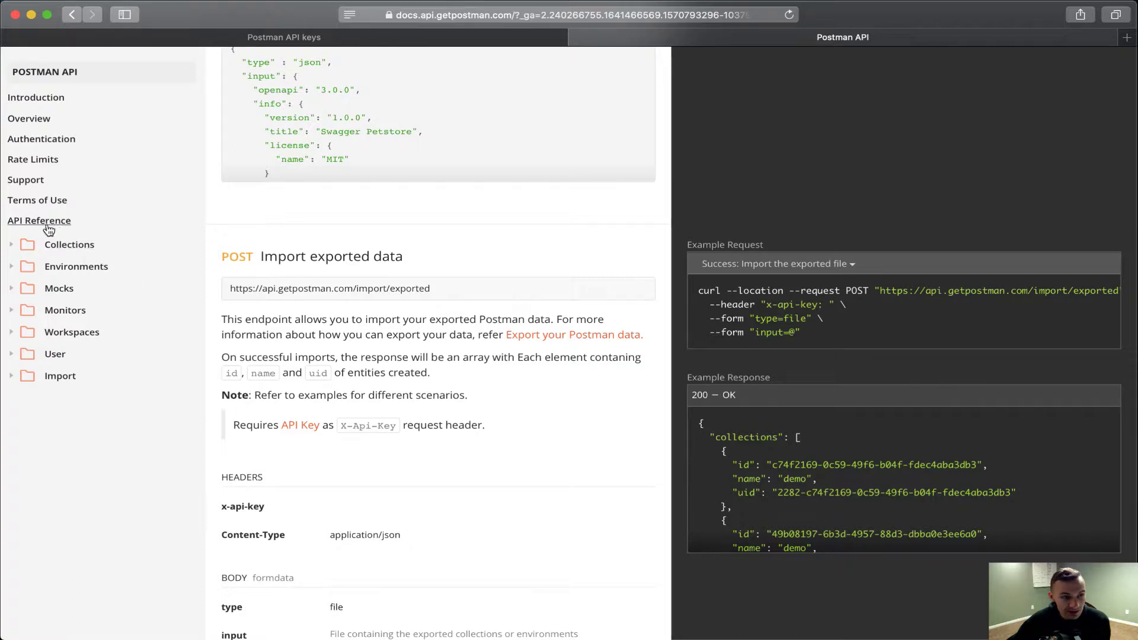
Step: Expand the Collections group in the API reference to list its endpoints
scroll(349, 322, "up", 1)
scroll(348, 322, "down", 1)
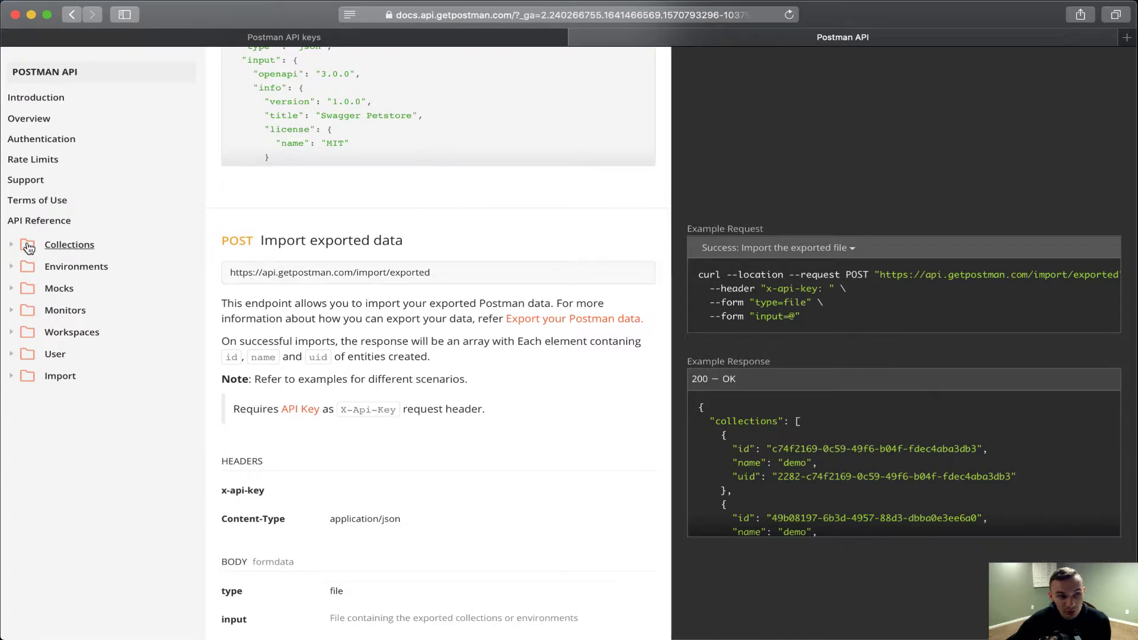
left_click(56, 245)
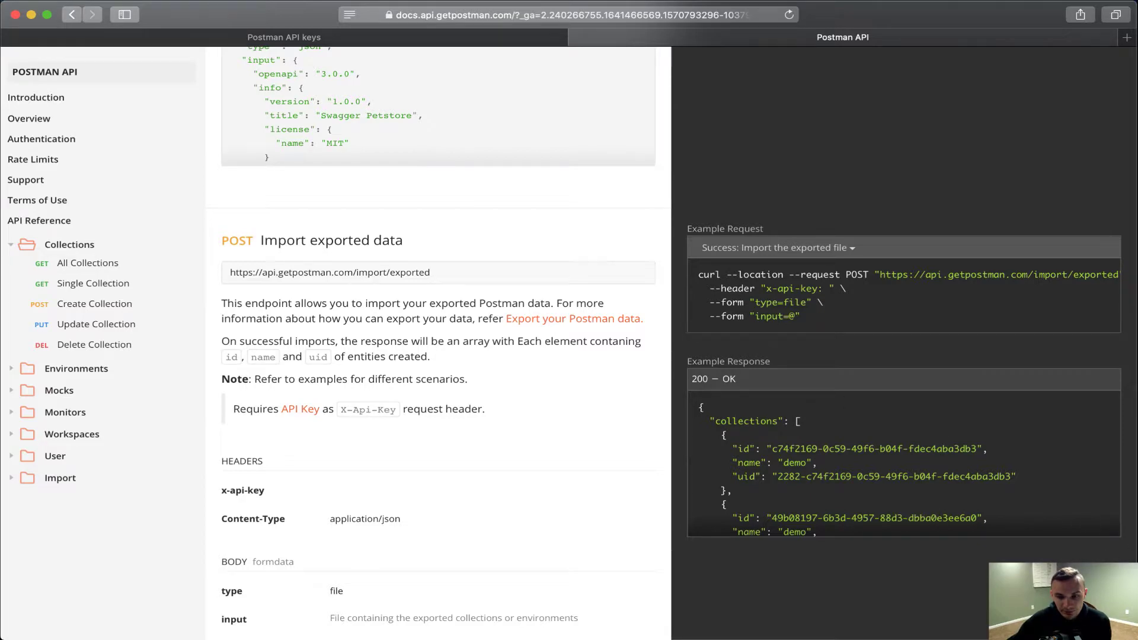
Step: Run the documented Postman API collection in Postman for Mac and allow the page to open the app
scroll(1125, 516, "up", 5)
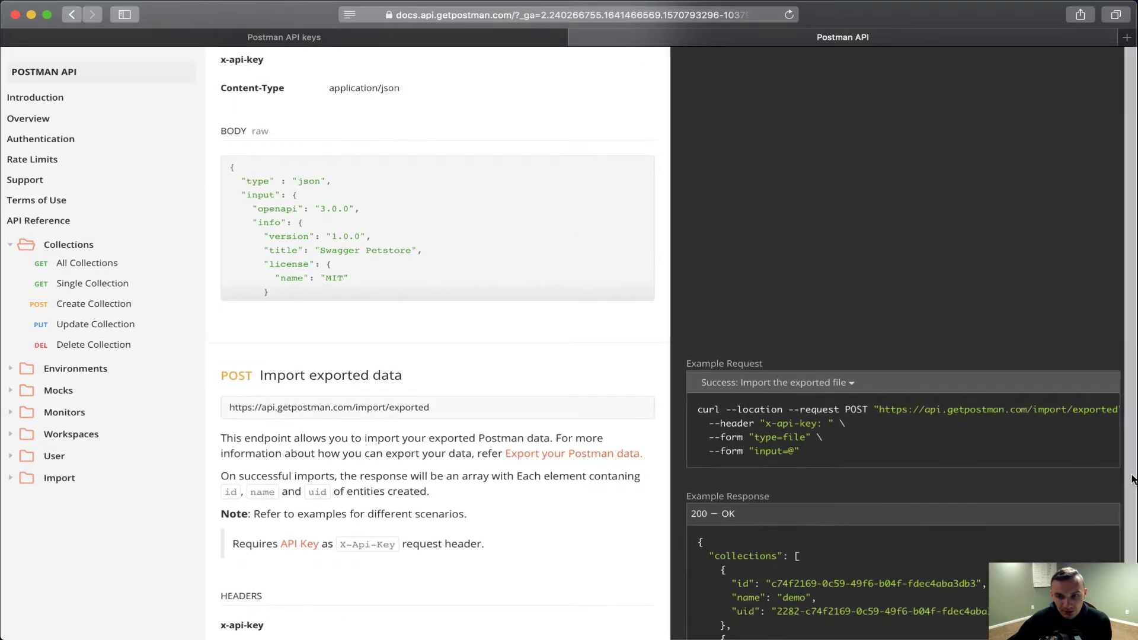
scroll(1125, 516, "up", 20)
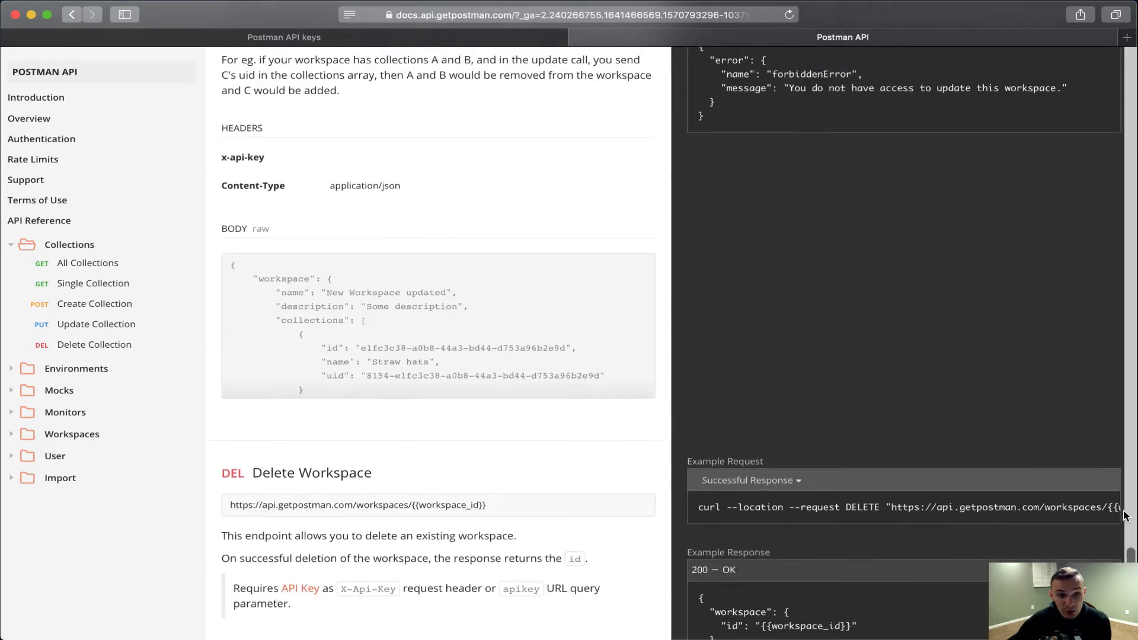
scroll(1125, 515, "up", 2)
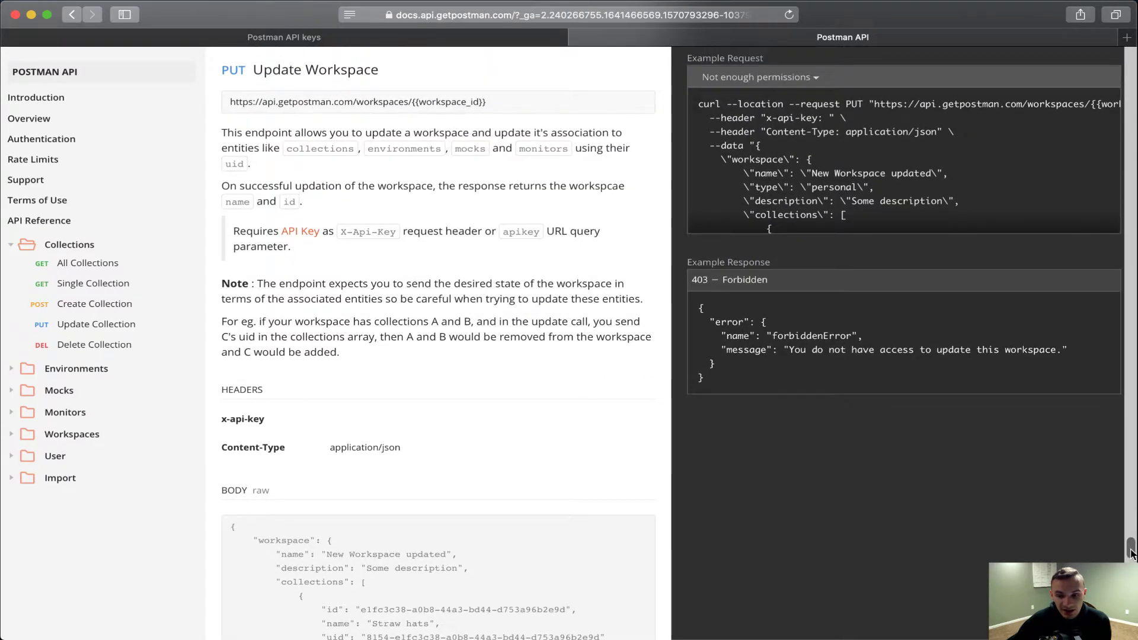
left_click_drag(1130, 553, 1128, 60)
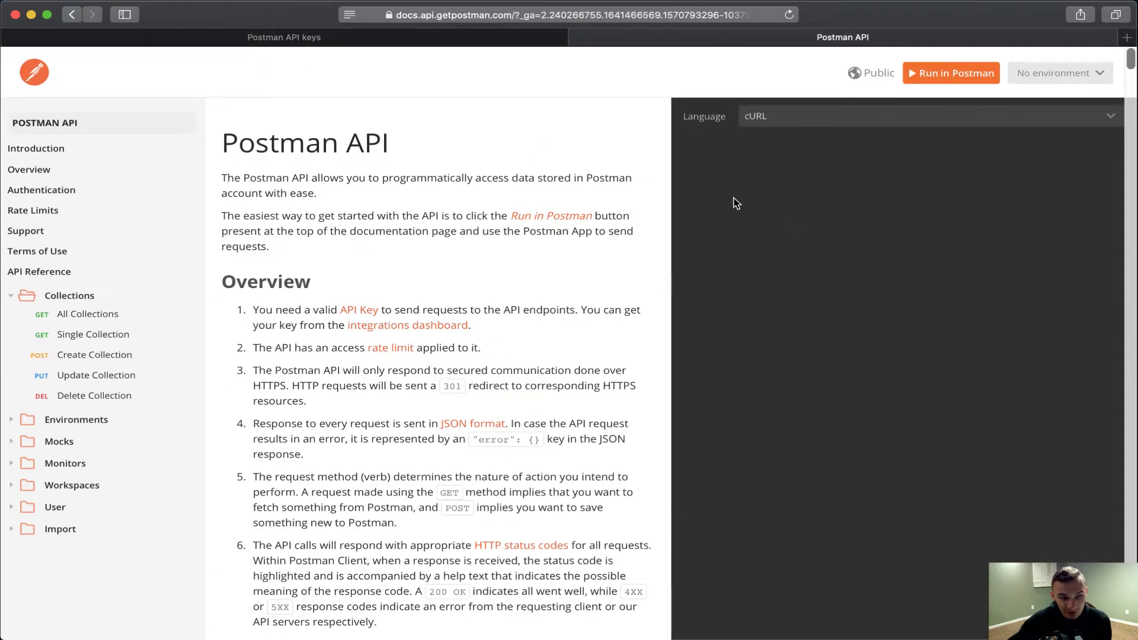
left_click(930, 80)
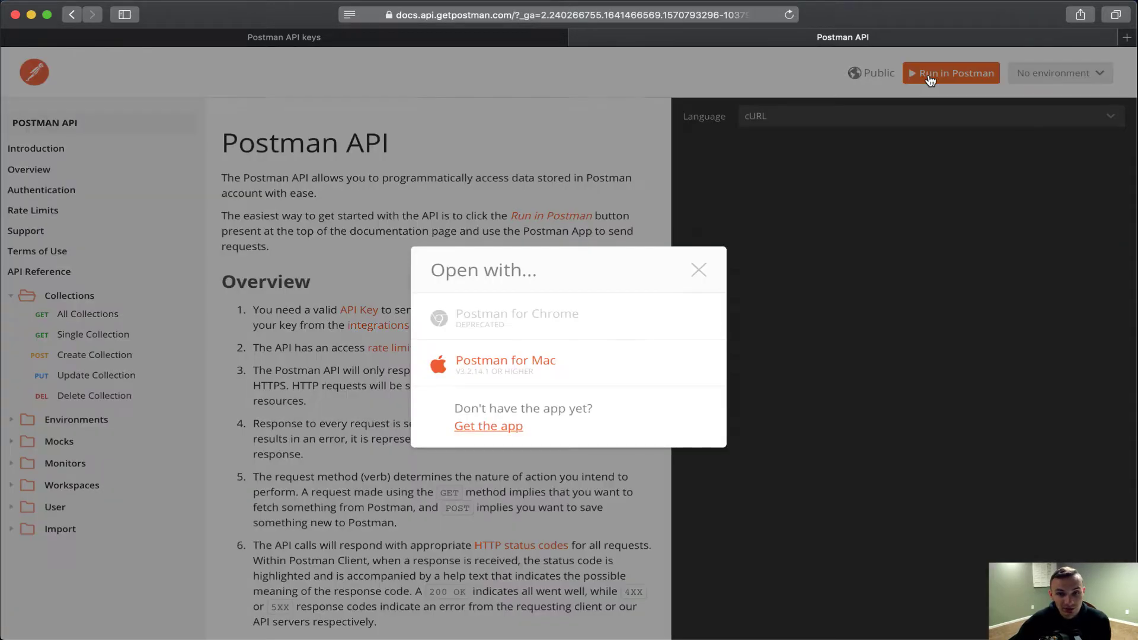
left_click(518, 369)
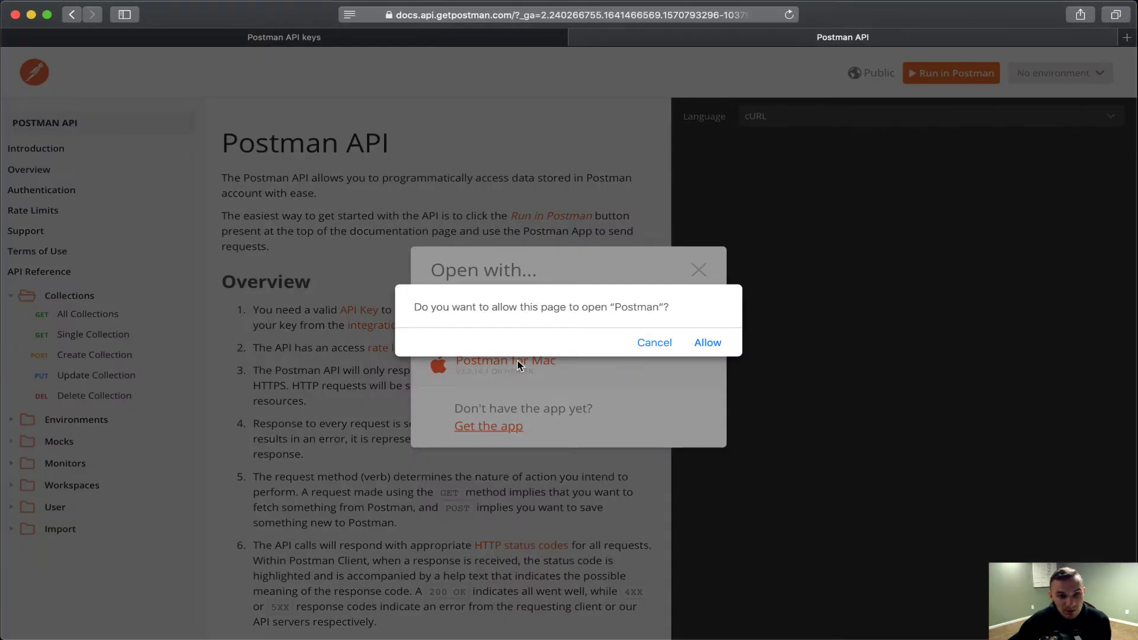
left_click(709, 347)
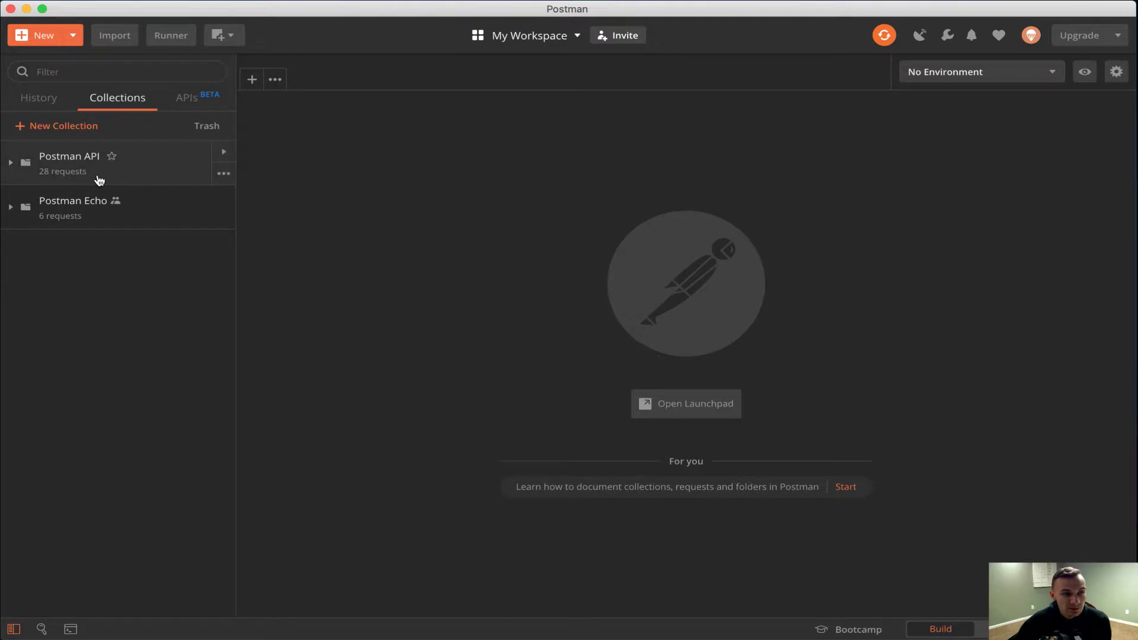
Step: Open the All Collections request from the Postman API collection's Collections folder and show its headers
left_click(111, 178)
left_click(95, 201)
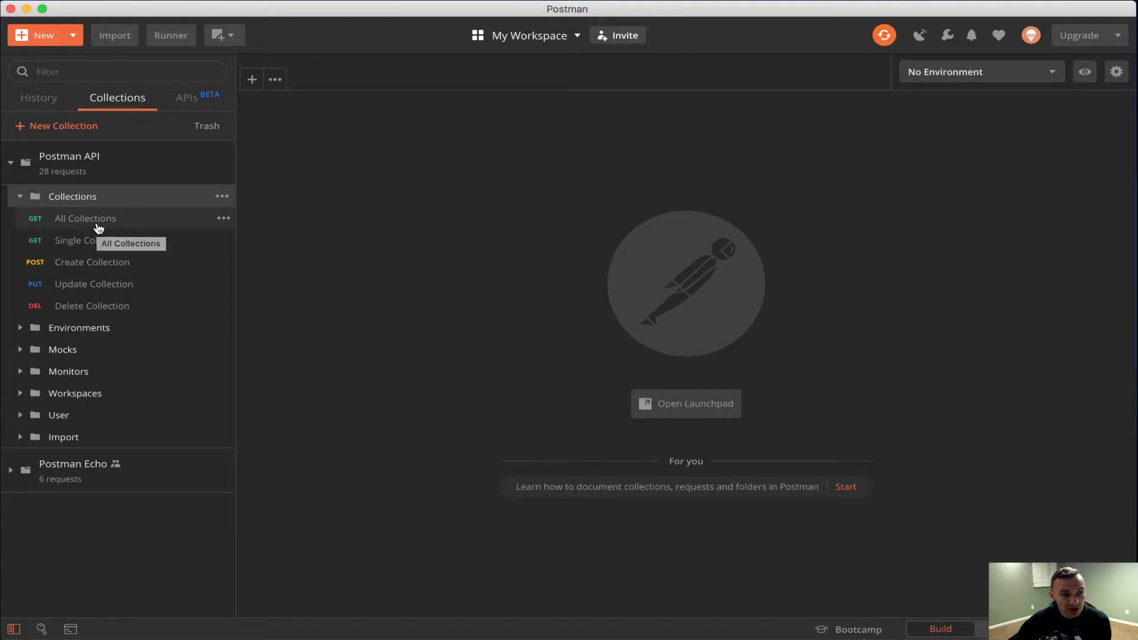
left_click(99, 229)
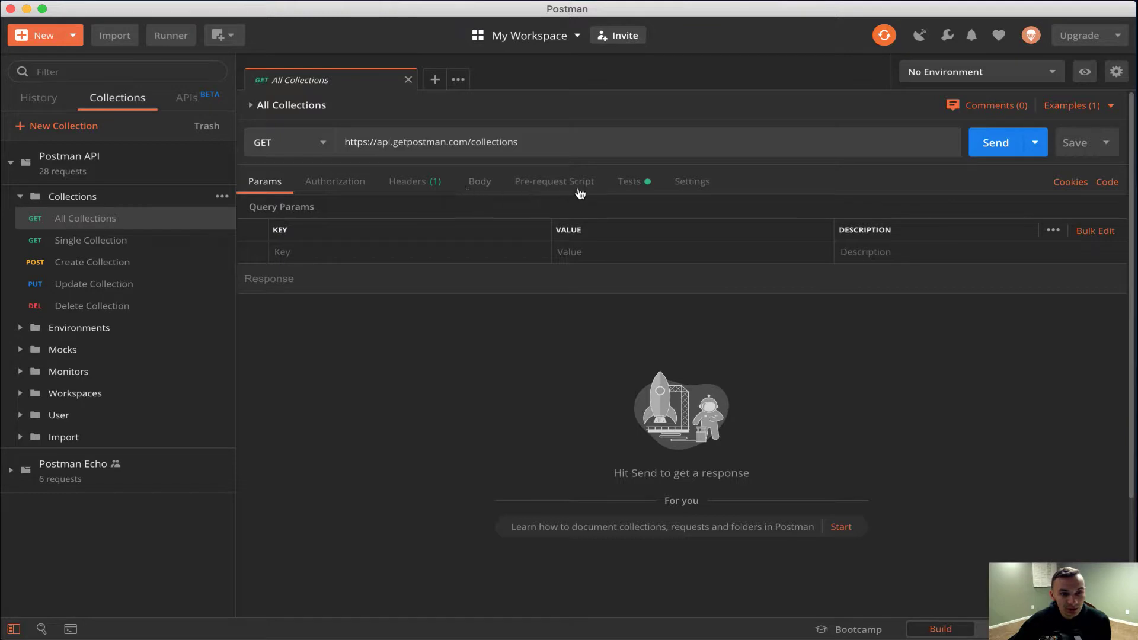
left_click(437, 192)
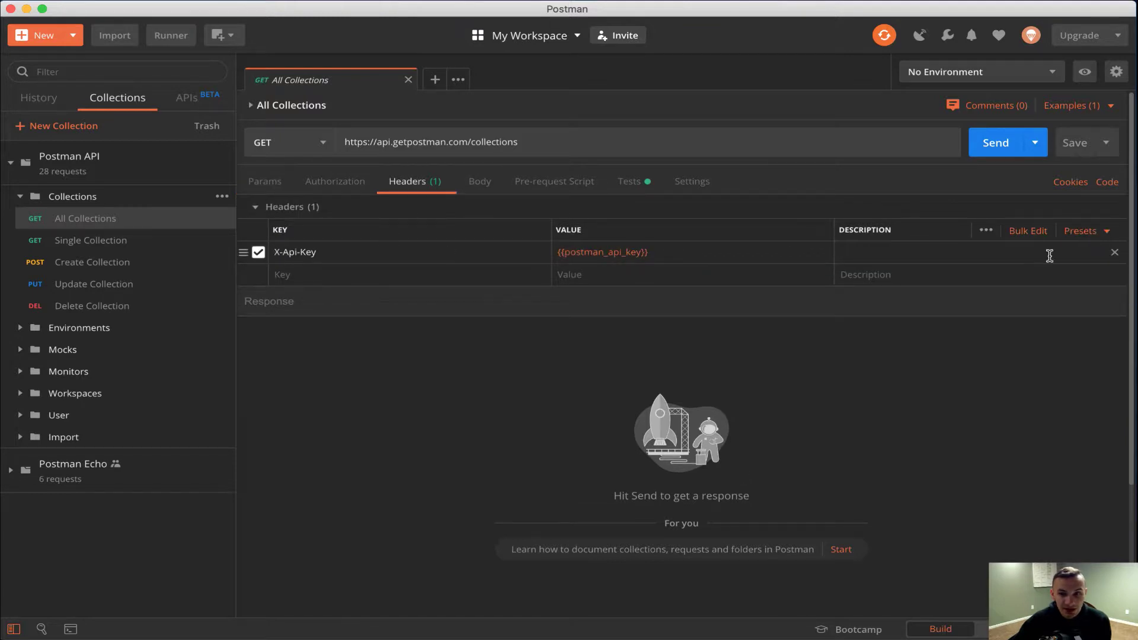
Step: Check which environments are available for the variable used in the X-Api-Key header
left_click(1055, 81)
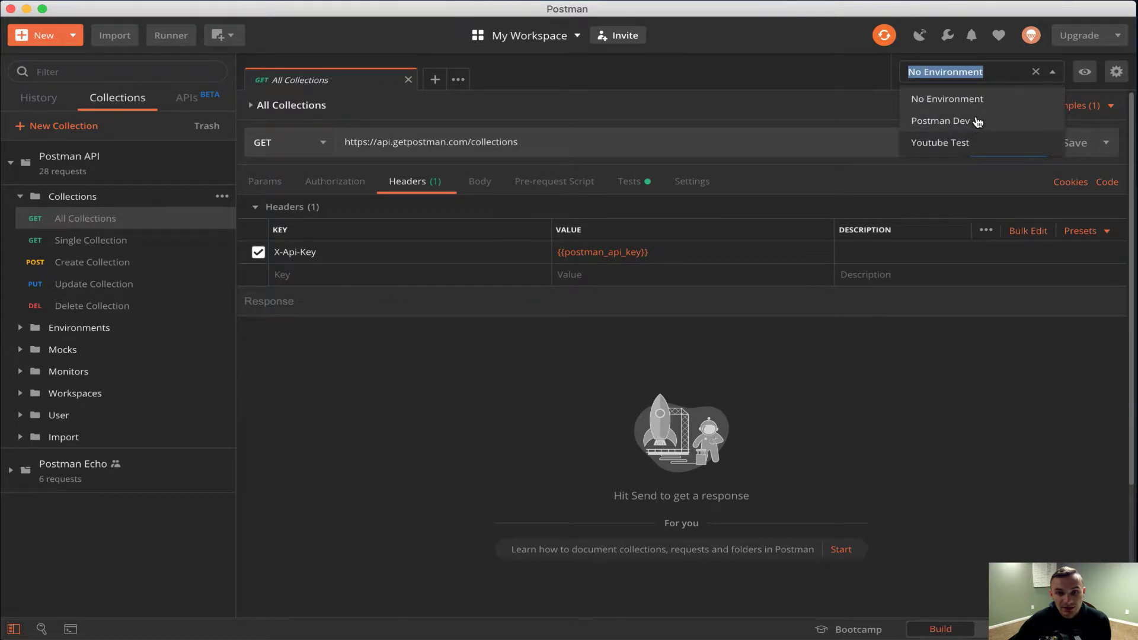
left_click(970, 72)
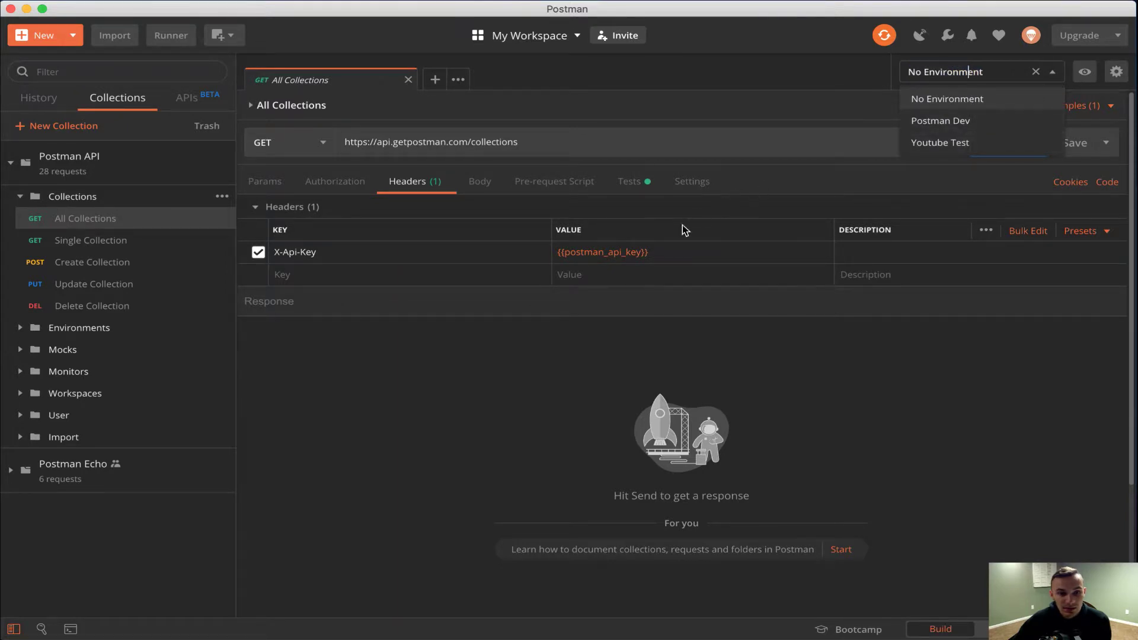
mouse_move(623, 251)
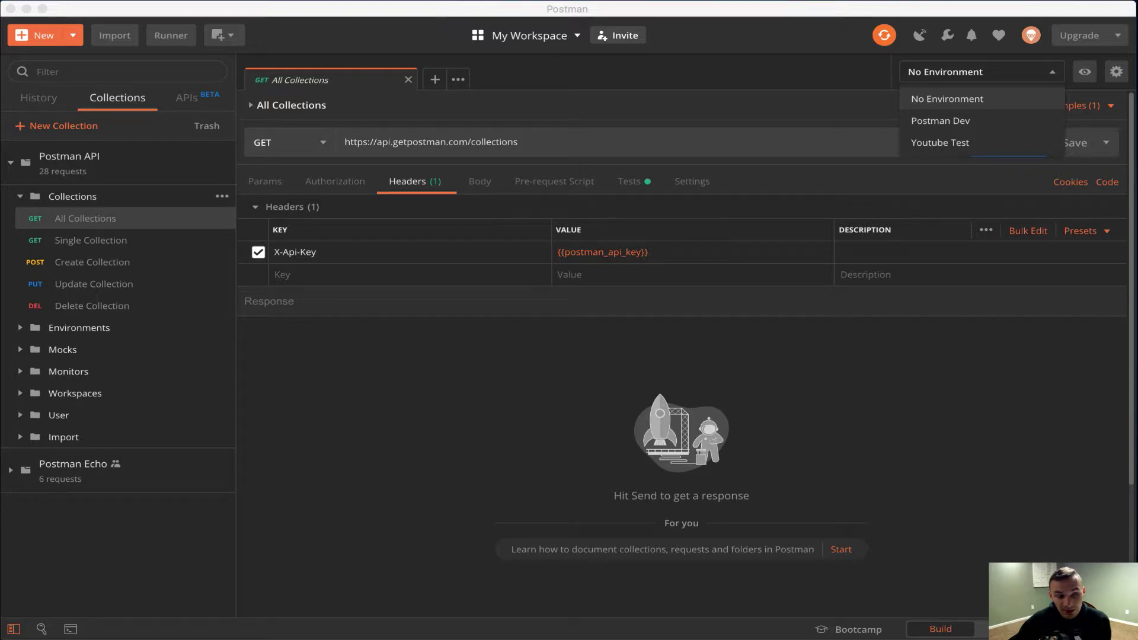
left_click(217, 199)
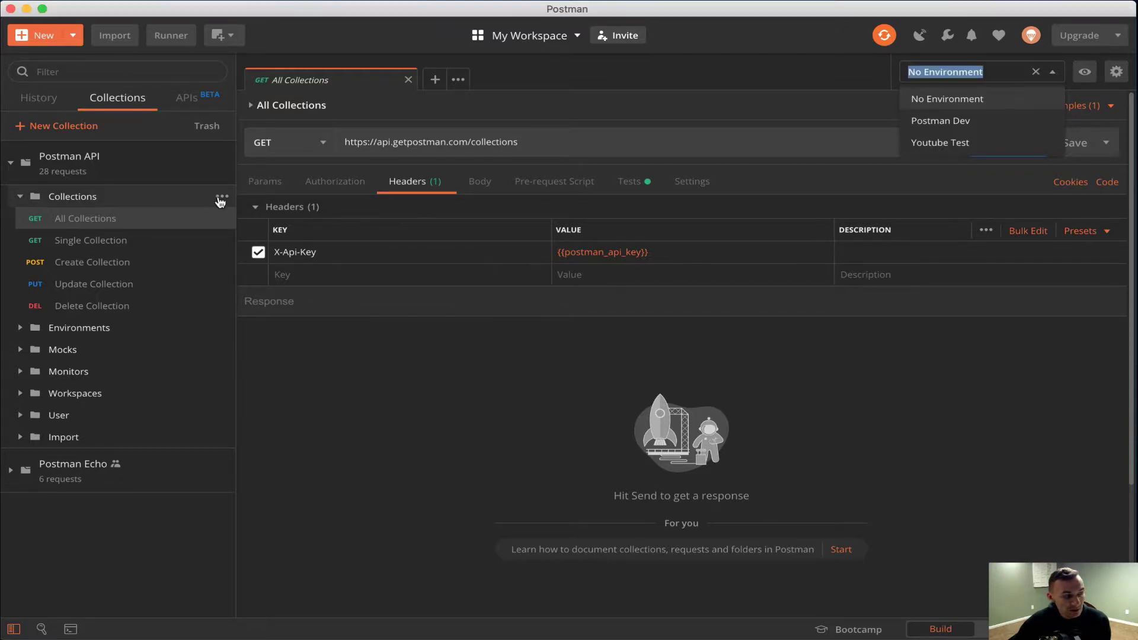
left_click(220, 199)
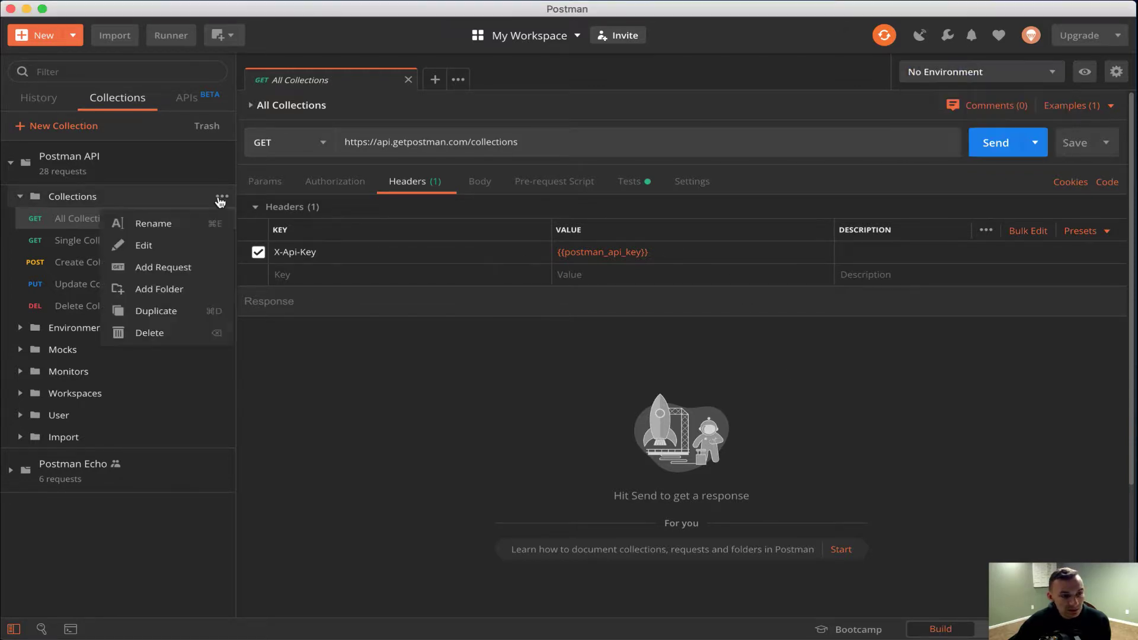
left_click(148, 251)
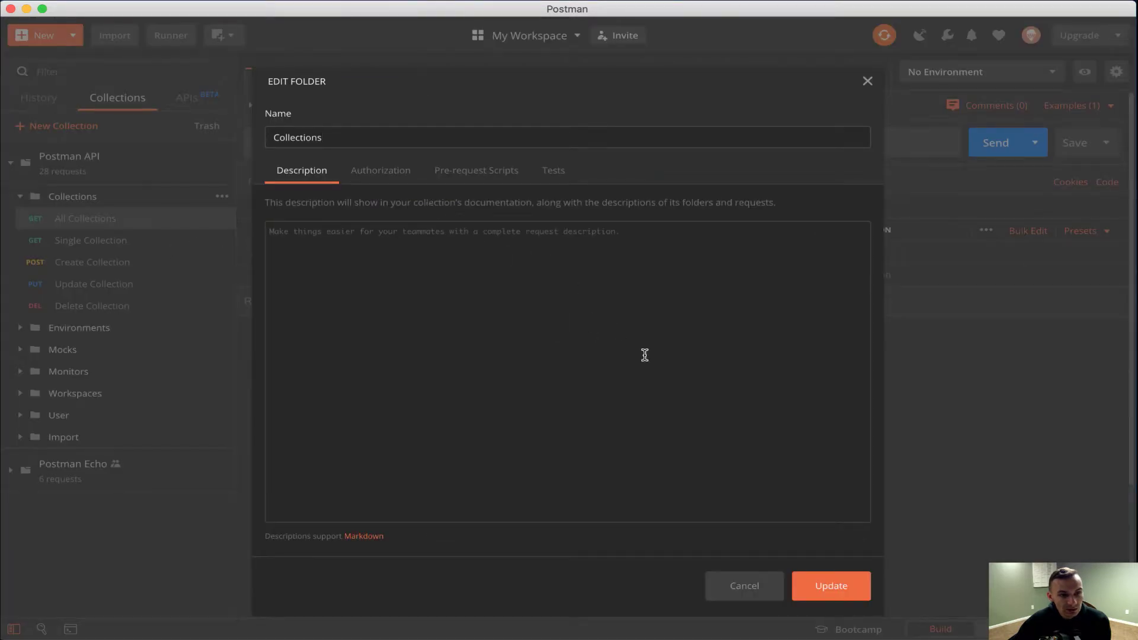
left_click(731, 580)
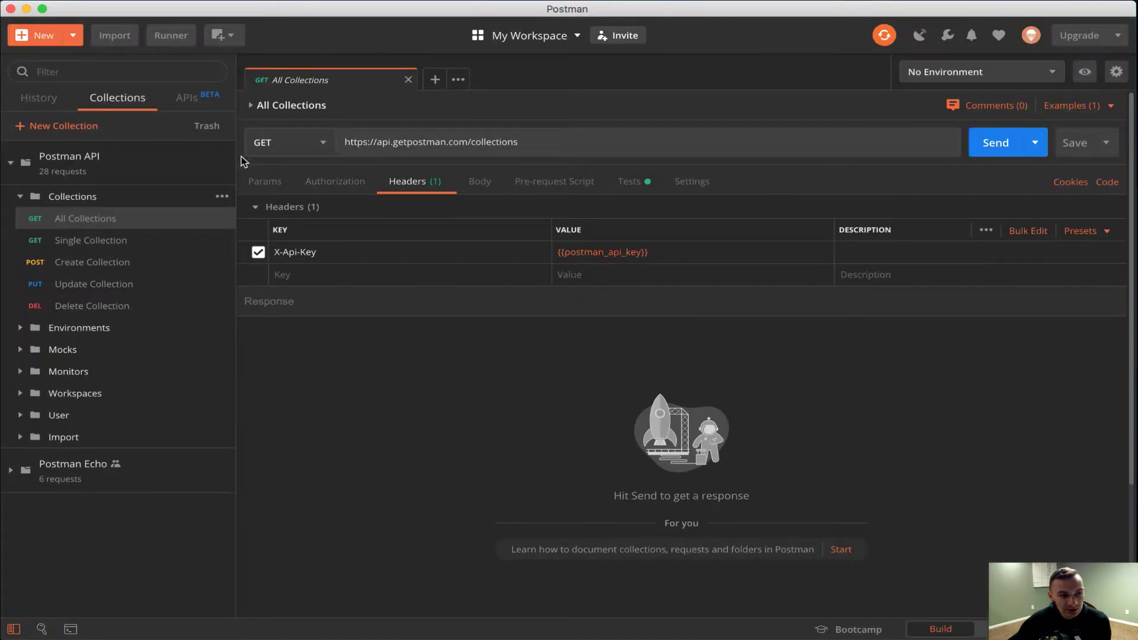
Step: Paste the API key as both initial and current value of the Postman API collection's postman_api_key variable and save the collection
left_click(223, 173)
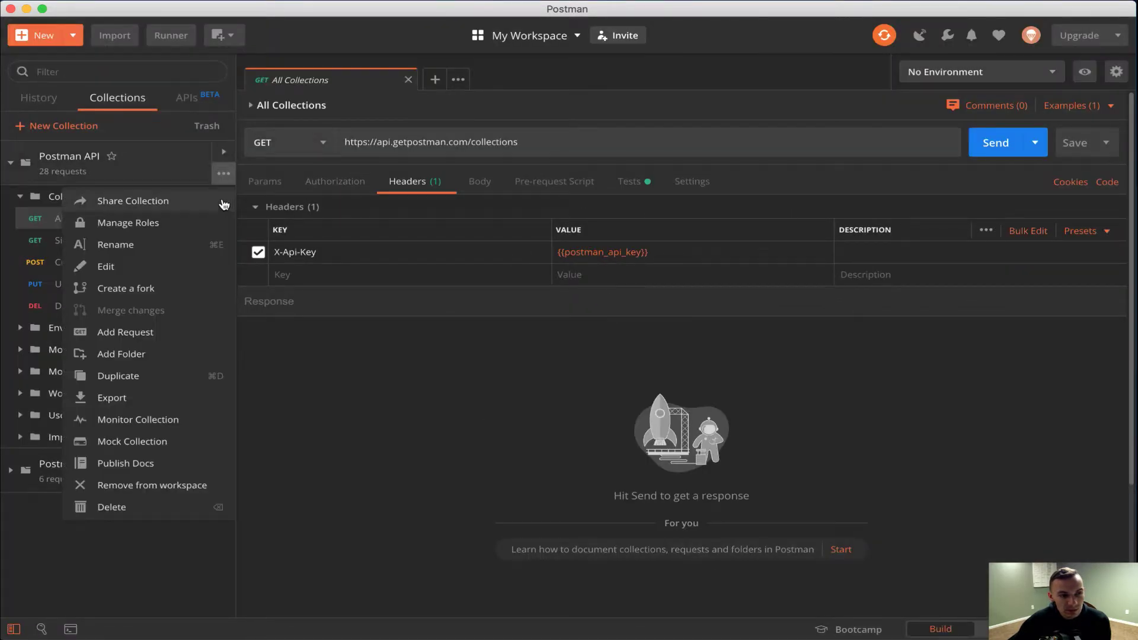
left_click(146, 270)
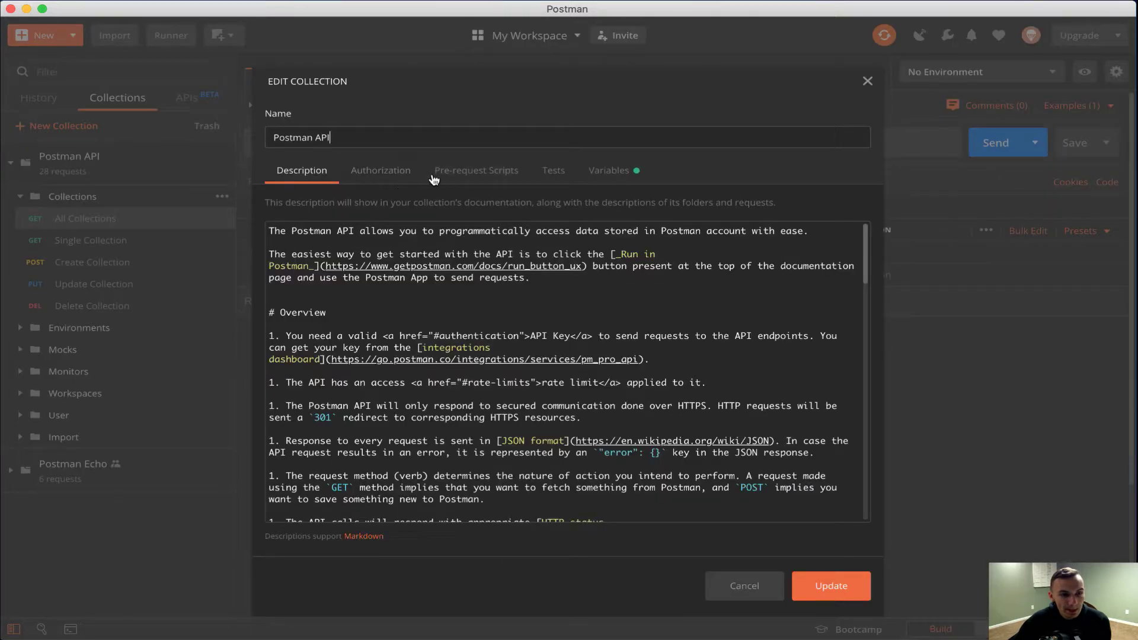
left_click(606, 172)
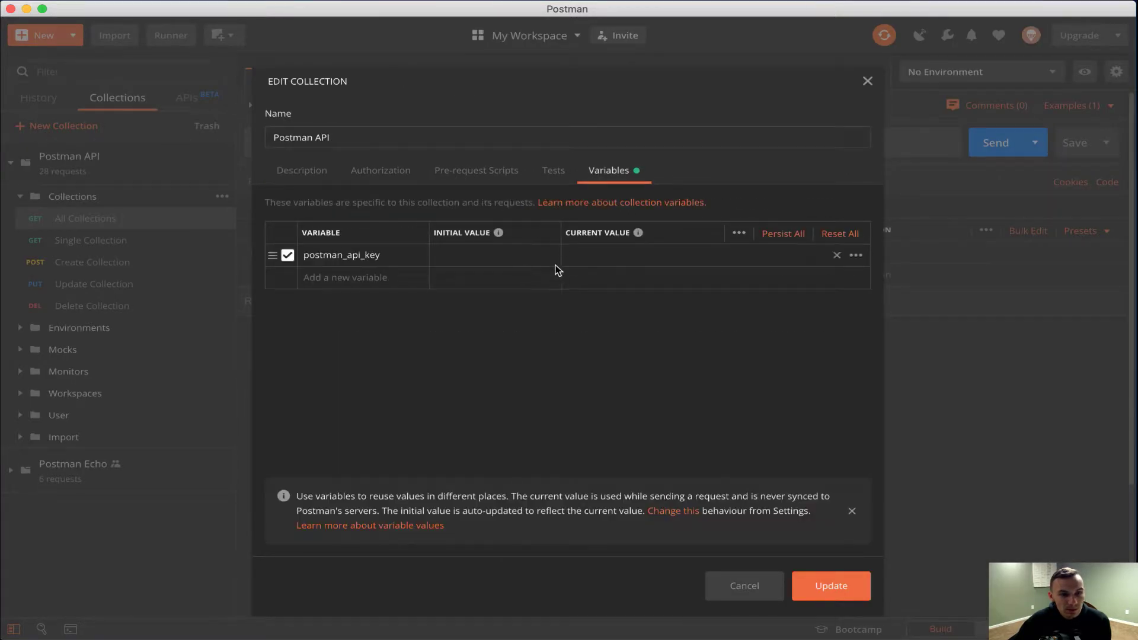
right_click(522, 254)
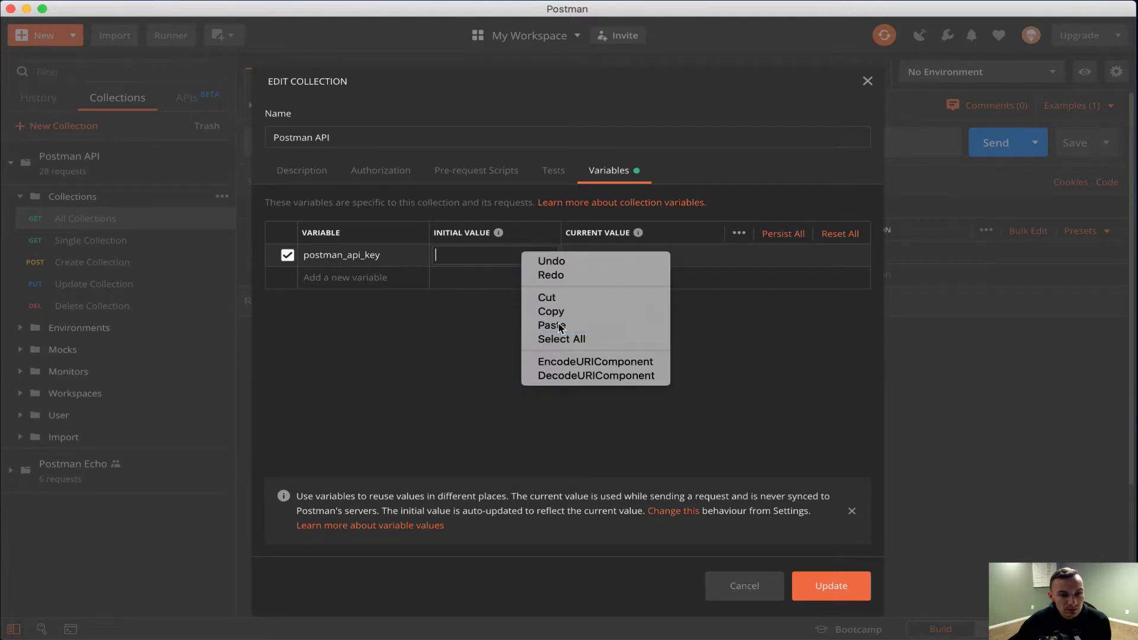
left_click(551, 325)
left_click(612, 255)
right_click(612, 255)
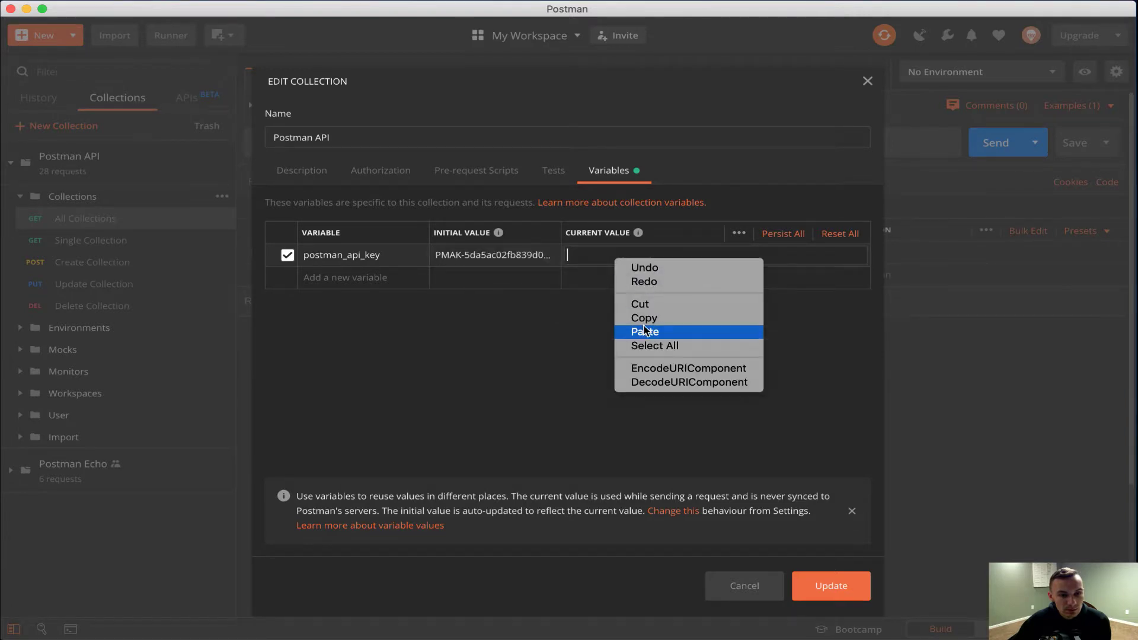
left_click(646, 332)
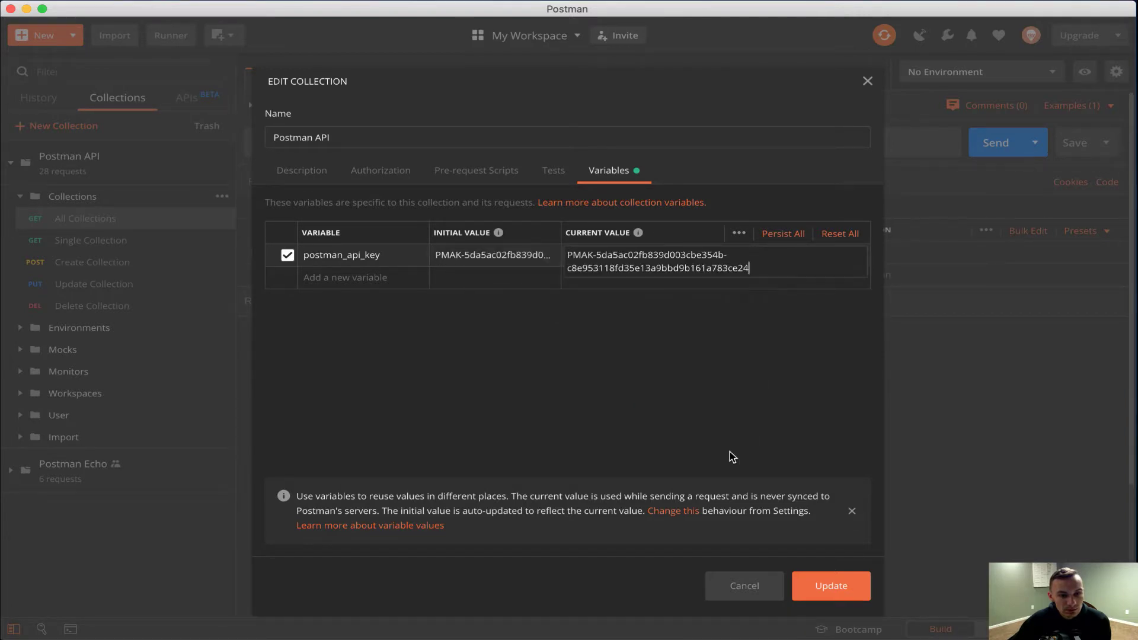
left_click(843, 594)
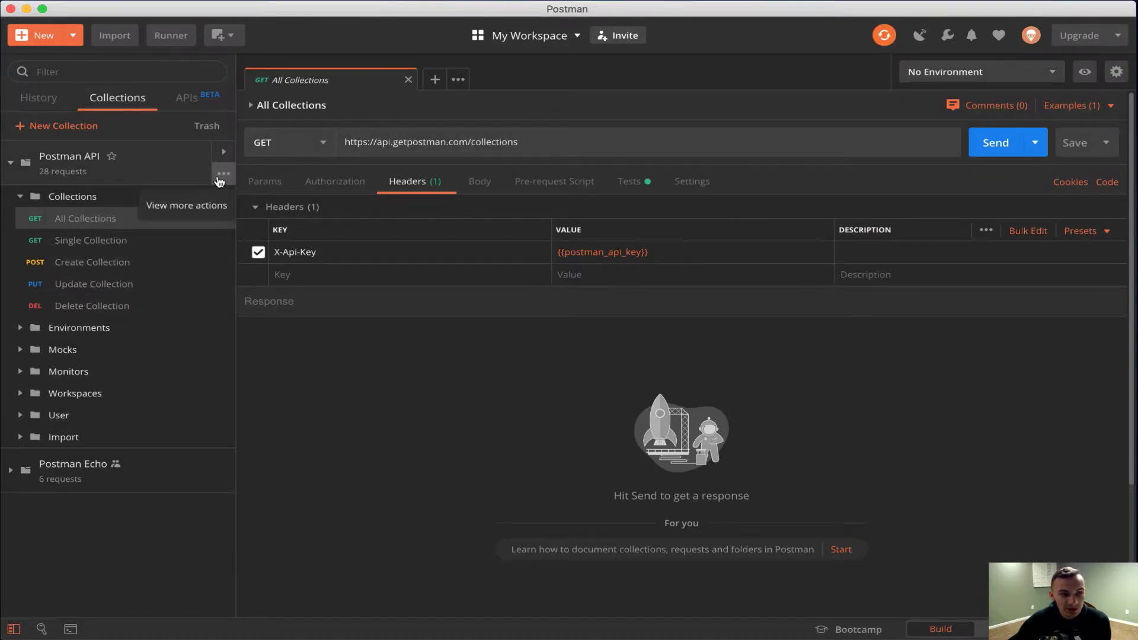
Step: Send the All Collections request and examine the collections array and collection names in the response body
left_click(221, 178)
left_click(221, 177)
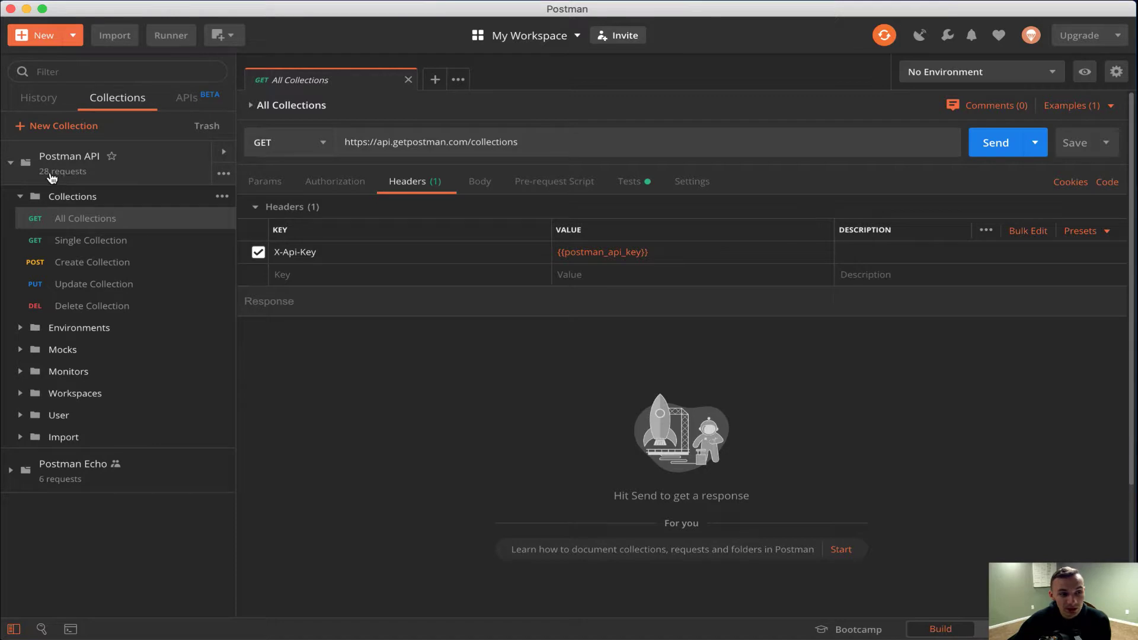
left_click(53, 178)
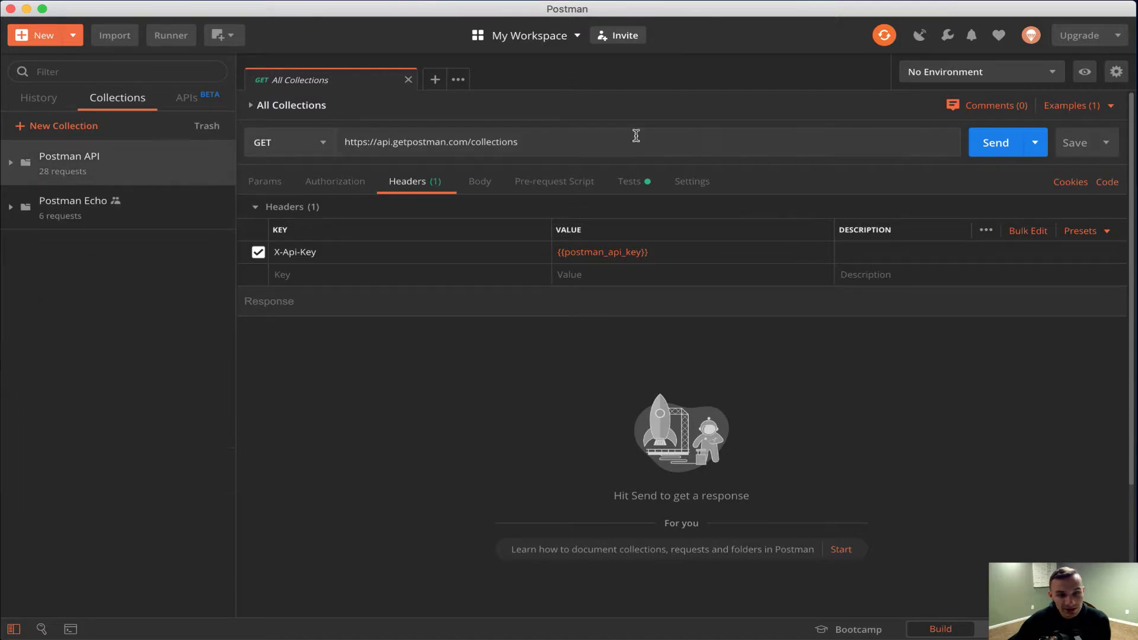
left_click(999, 148)
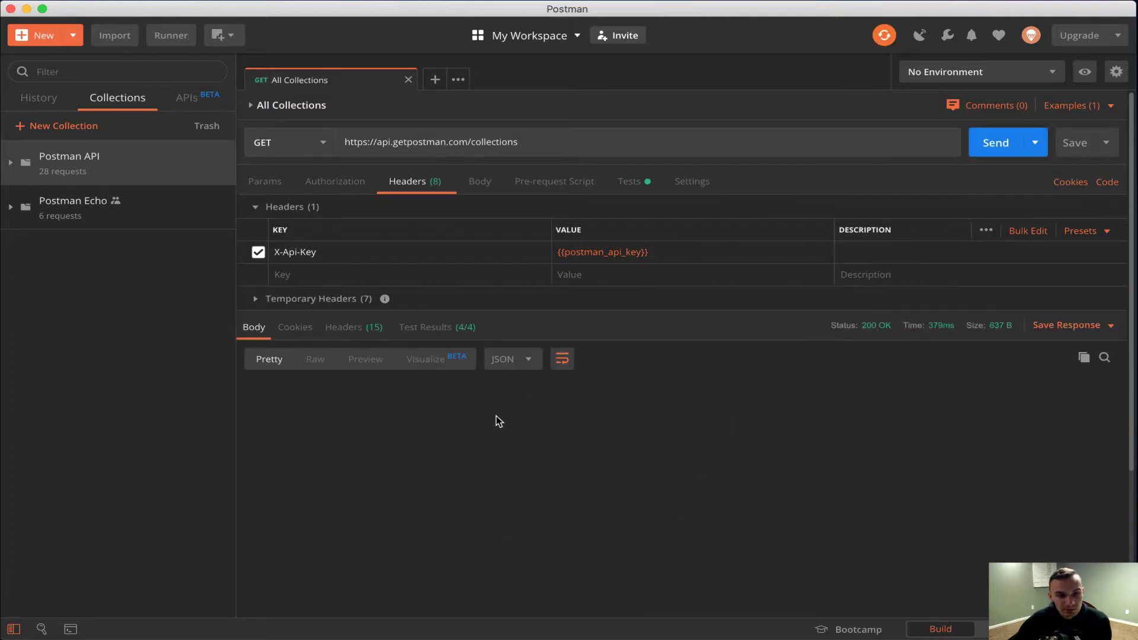
scroll(585, 431, "down", 1)
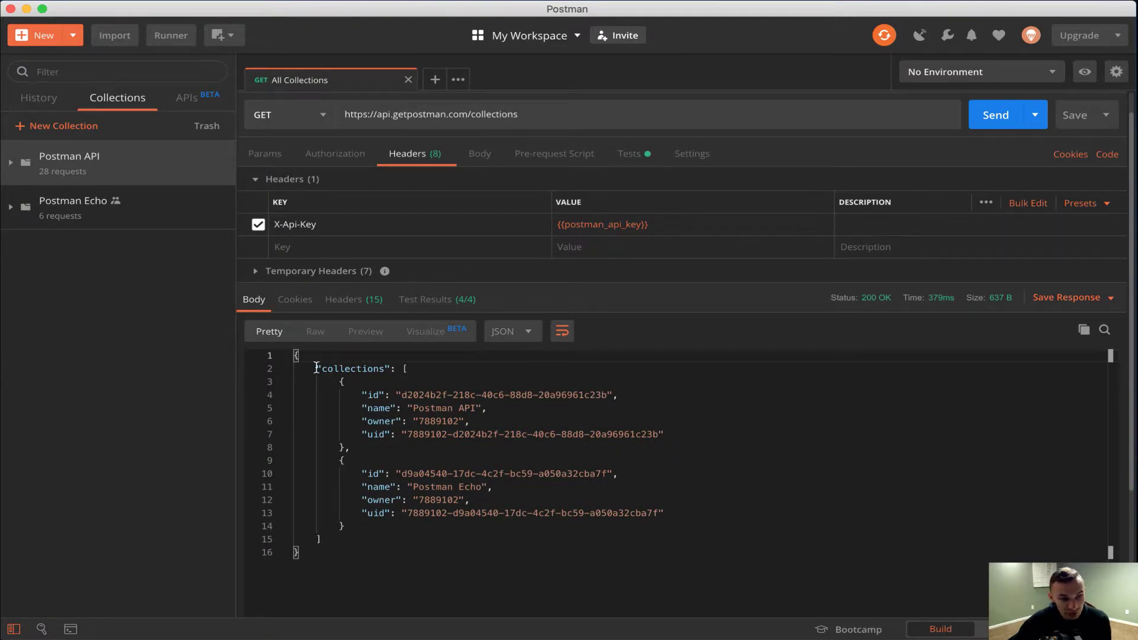
left_click_drag(316, 368, 409, 367)
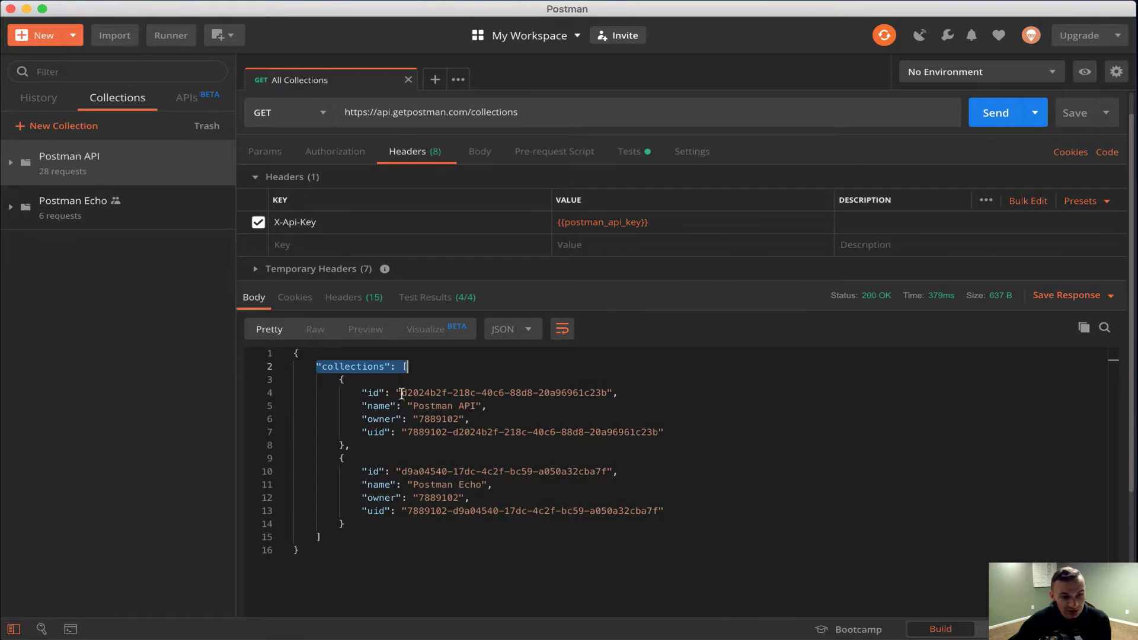
double_click(466, 405)
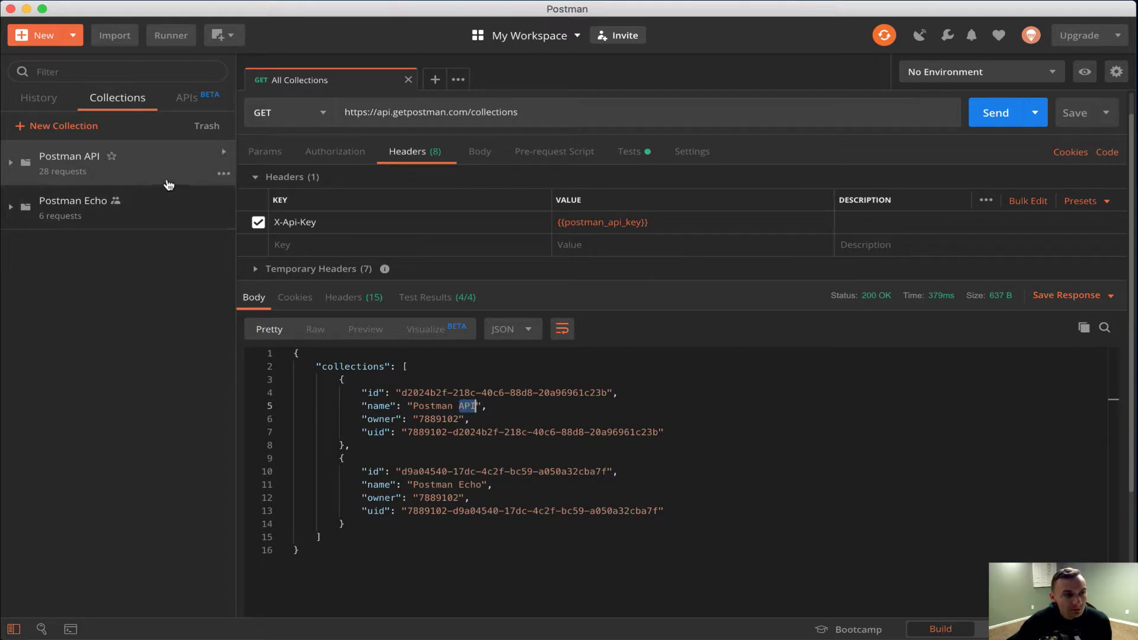
Step: Open the Single Collection request and copy the Postman API collection's uid from the All Collections response
left_click(131, 176)
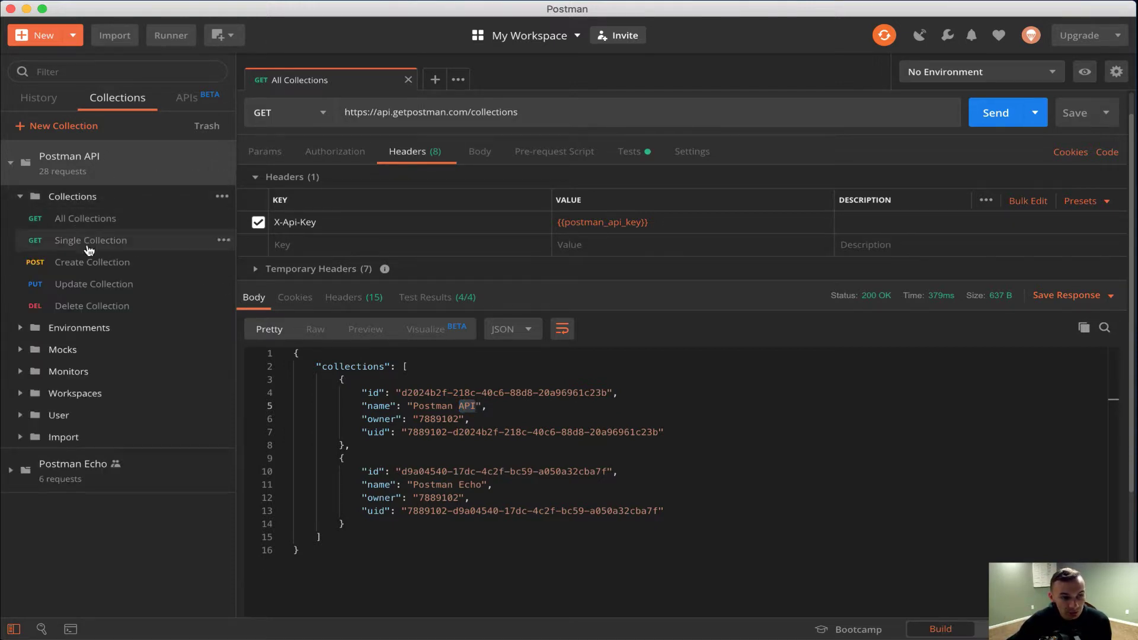
left_click(231, 248)
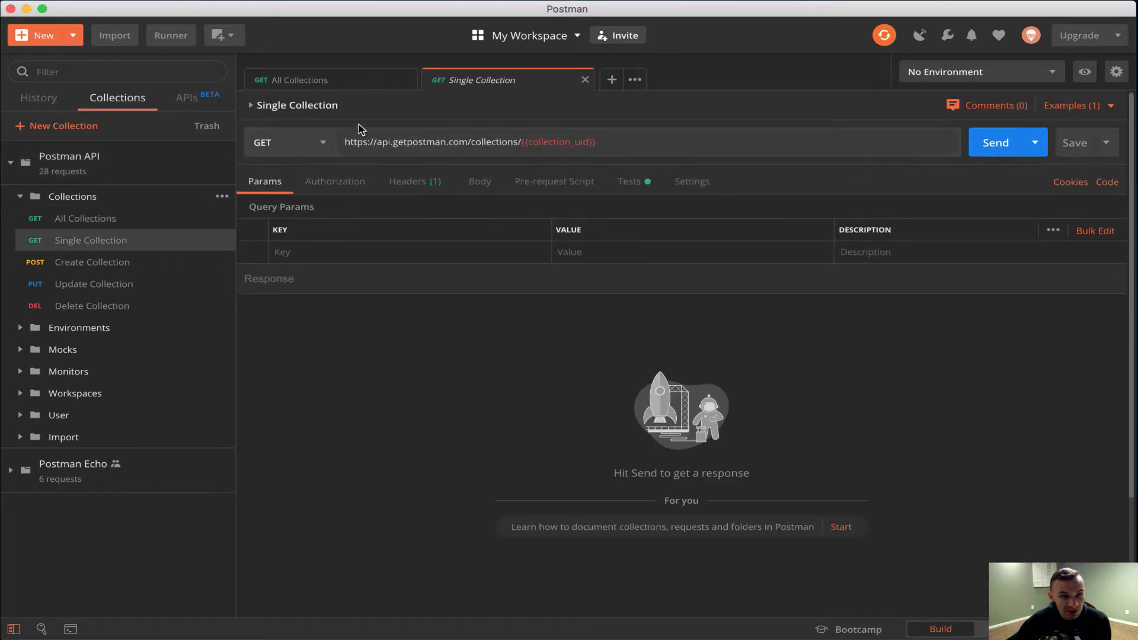
left_click(327, 86)
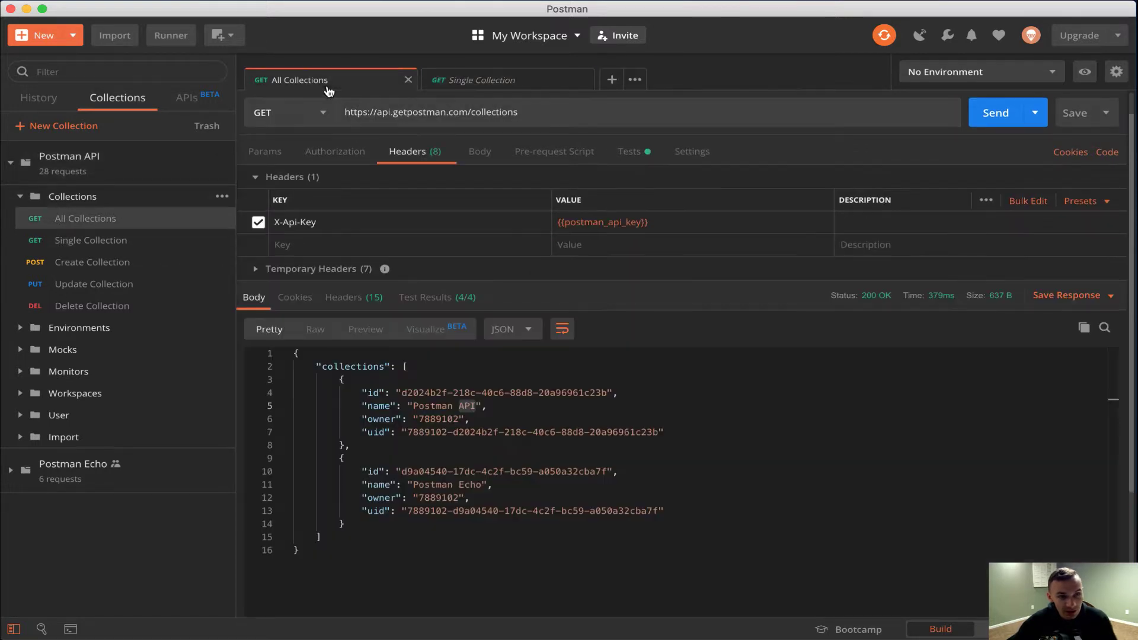
left_click(424, 393)
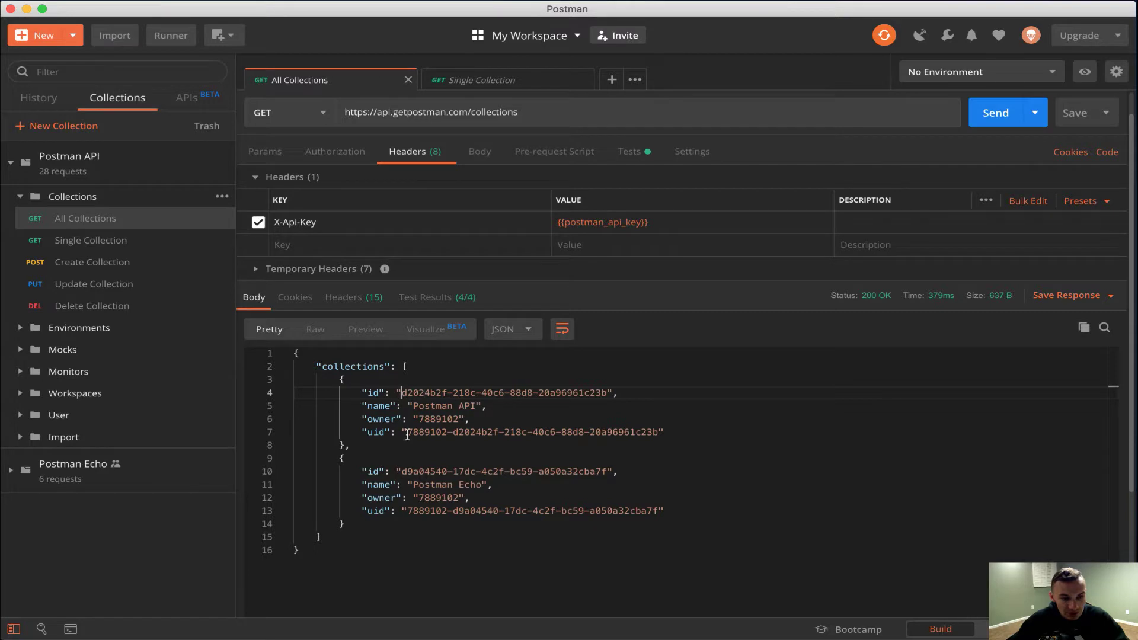
left_click_drag(407, 436, 659, 436)
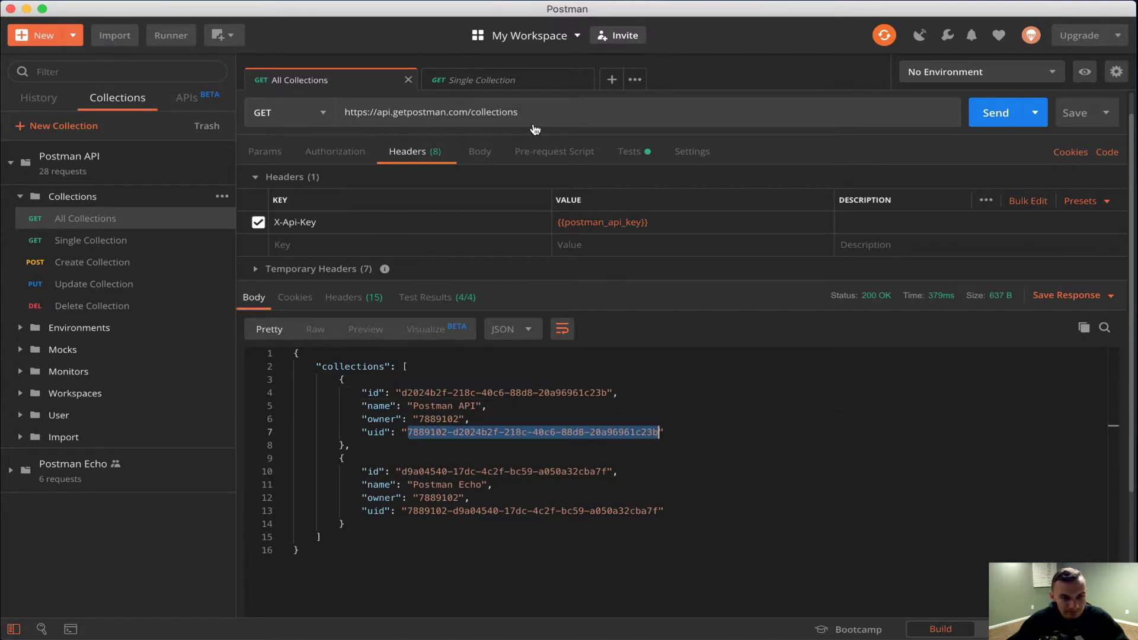
left_click(489, 79)
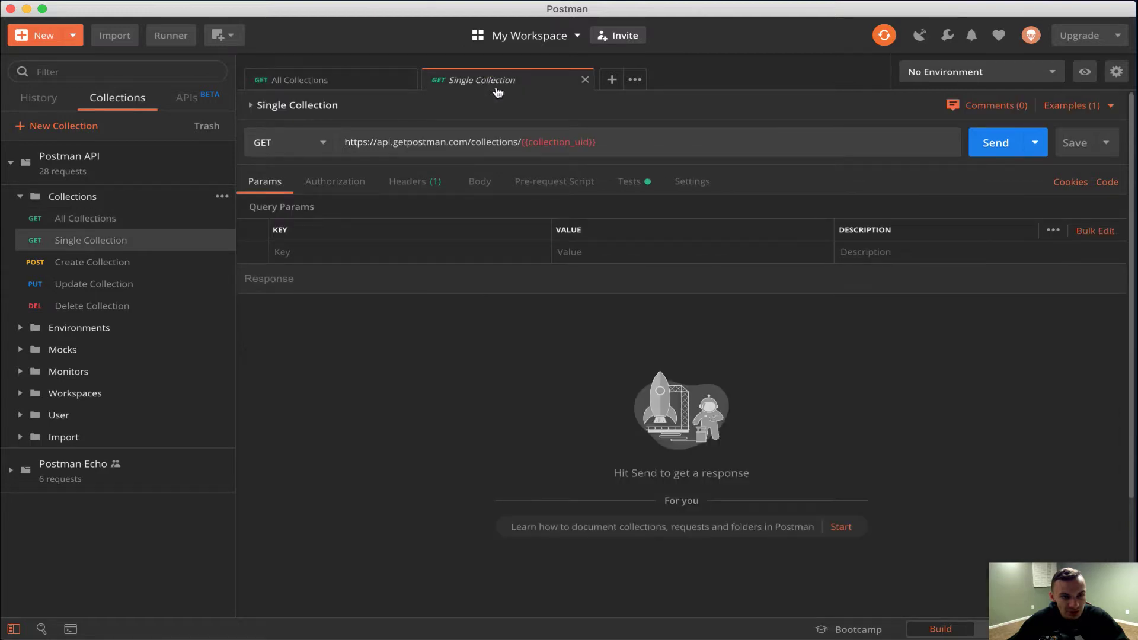
left_click(375, 83)
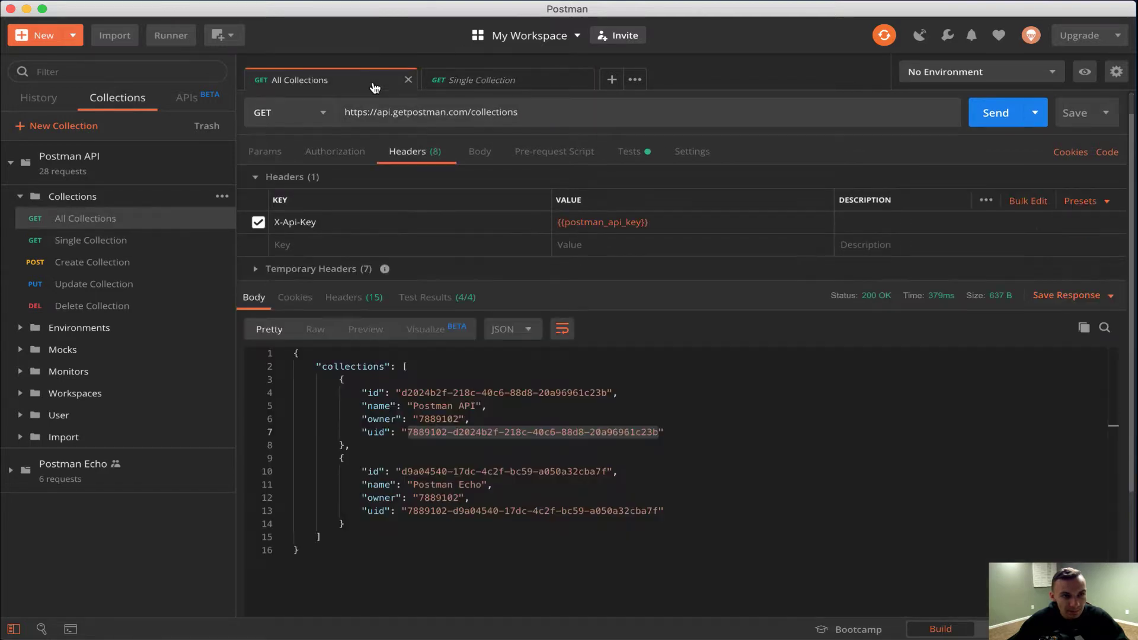
left_click(442, 419)
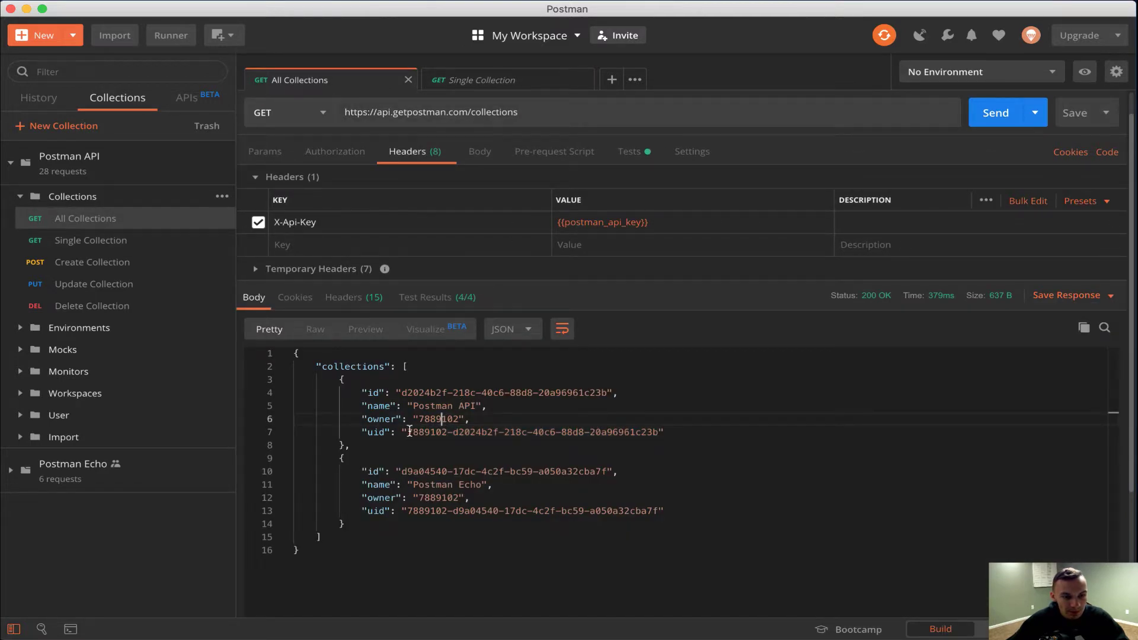
left_click_drag(409, 431, 659, 433)
key("super+c")
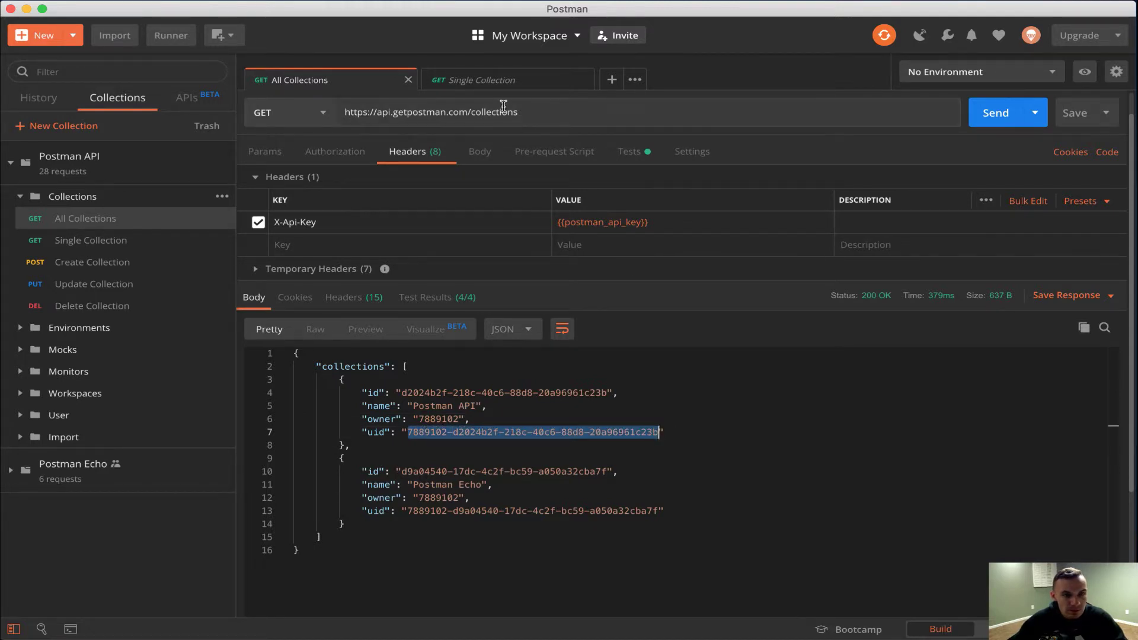
Step: Replace the {{collection_uid}} variable in the Single Collection request's URL with the copied uid and send the request
left_click(495, 89)
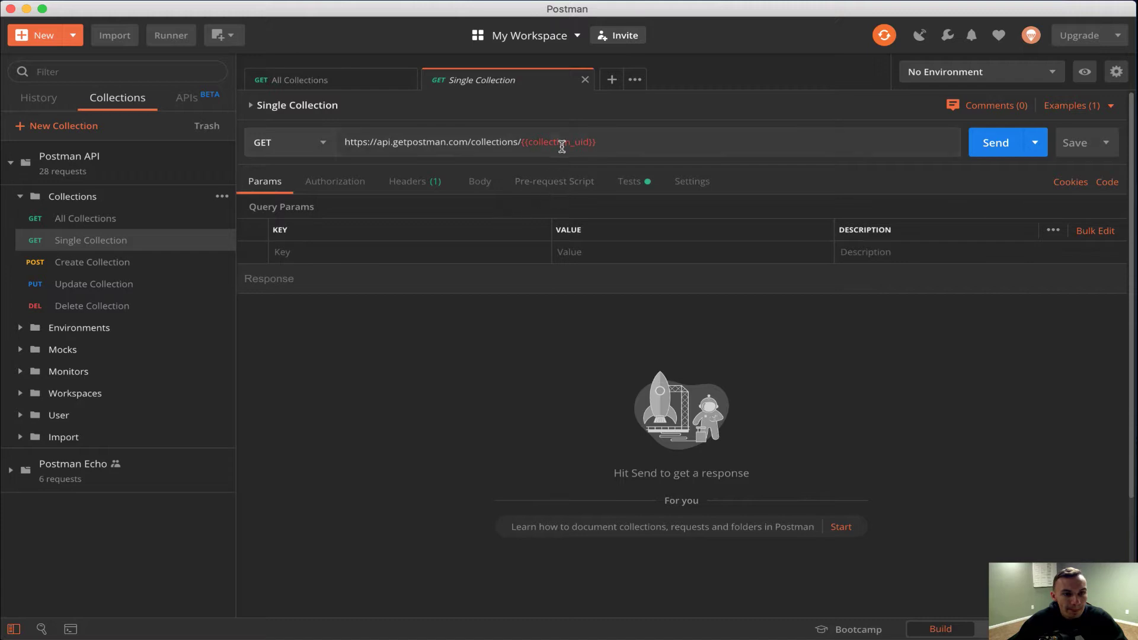
mouse_move(562, 142)
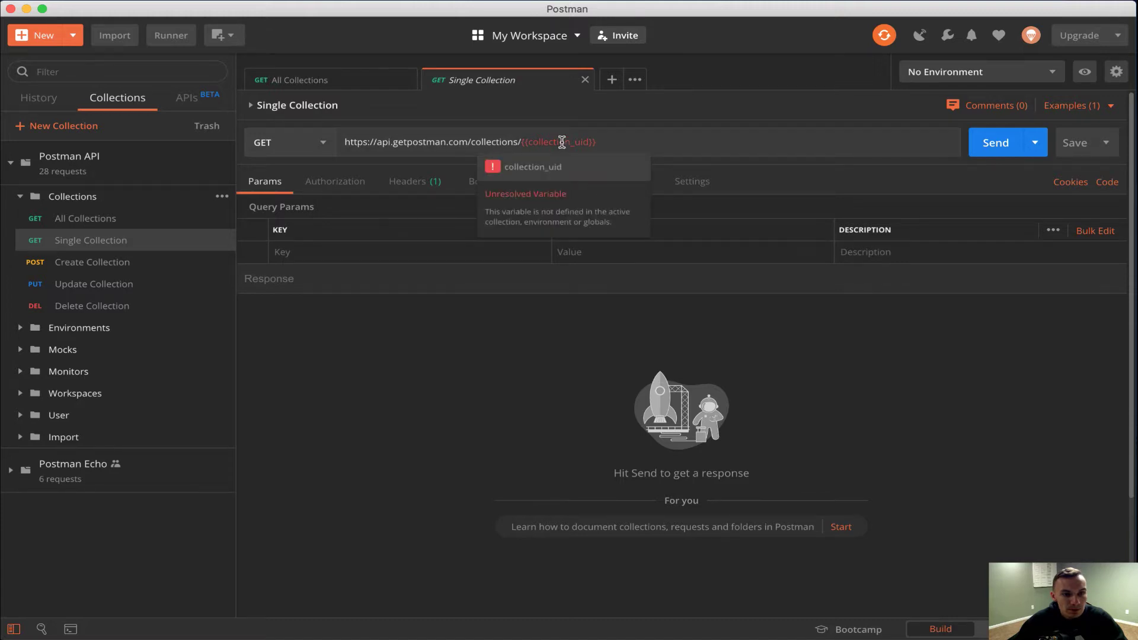
left_click(614, 143)
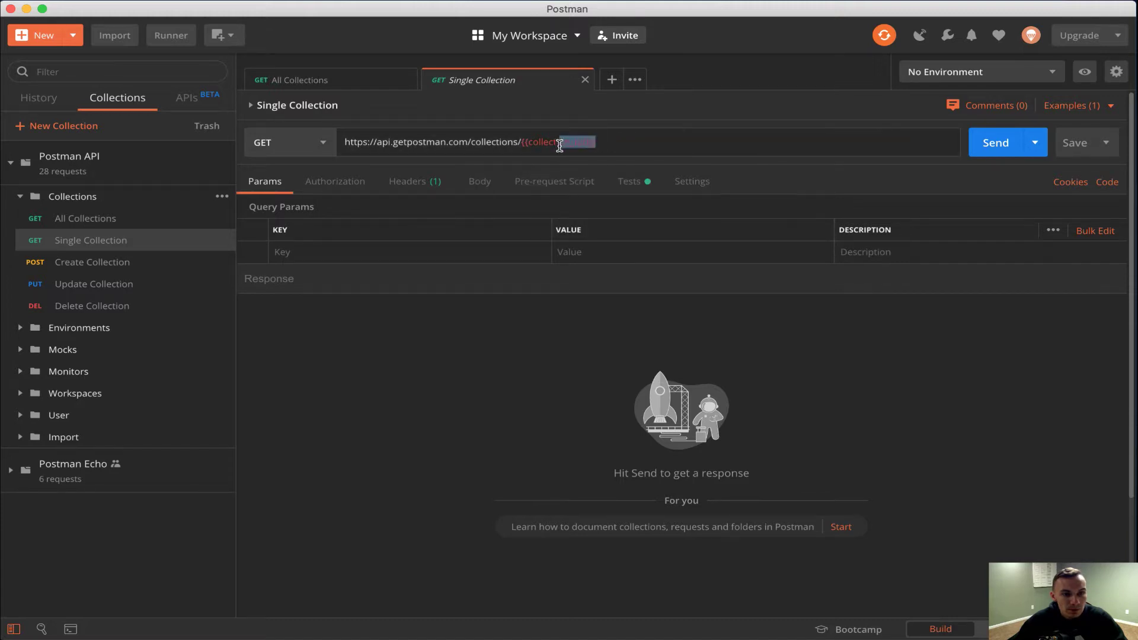
left_click(521, 145, "shift")
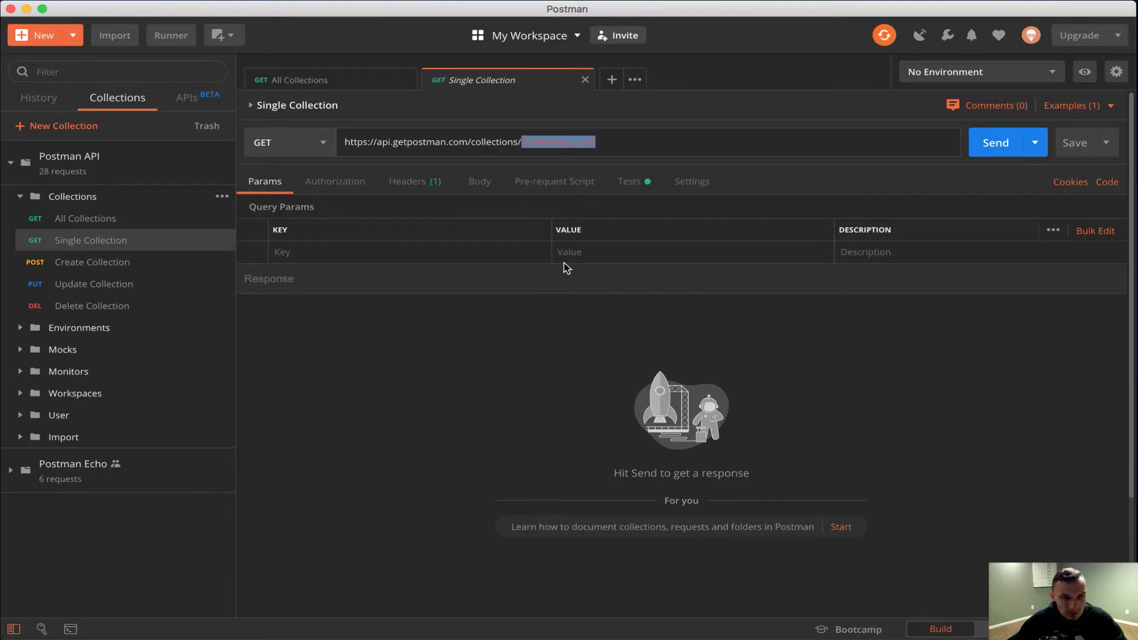
key("super+v")
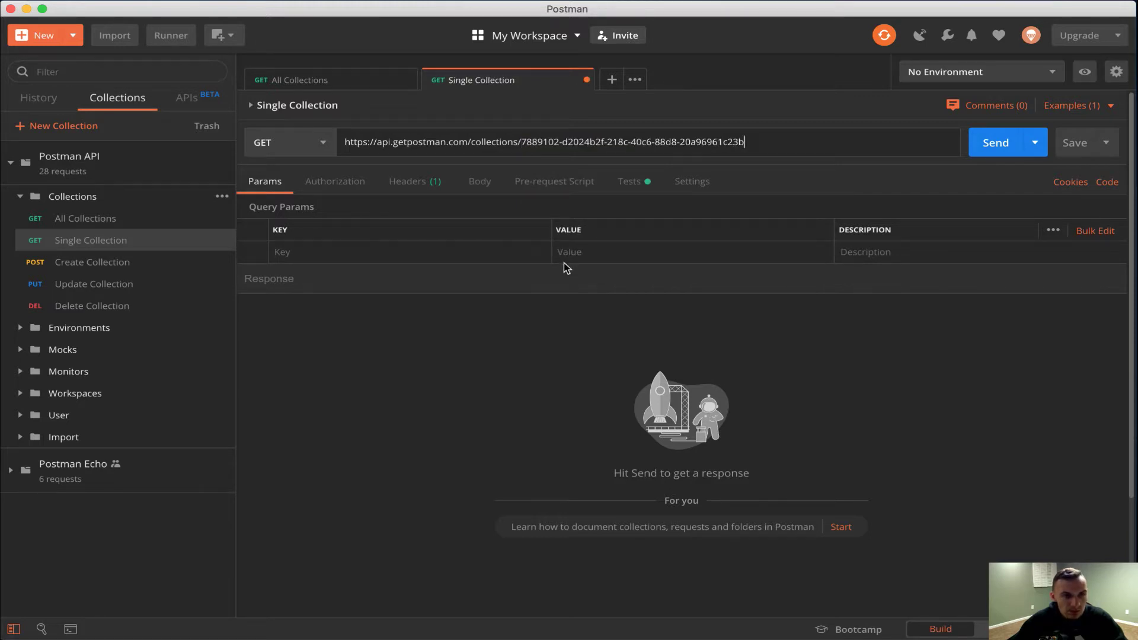
left_click(992, 153)
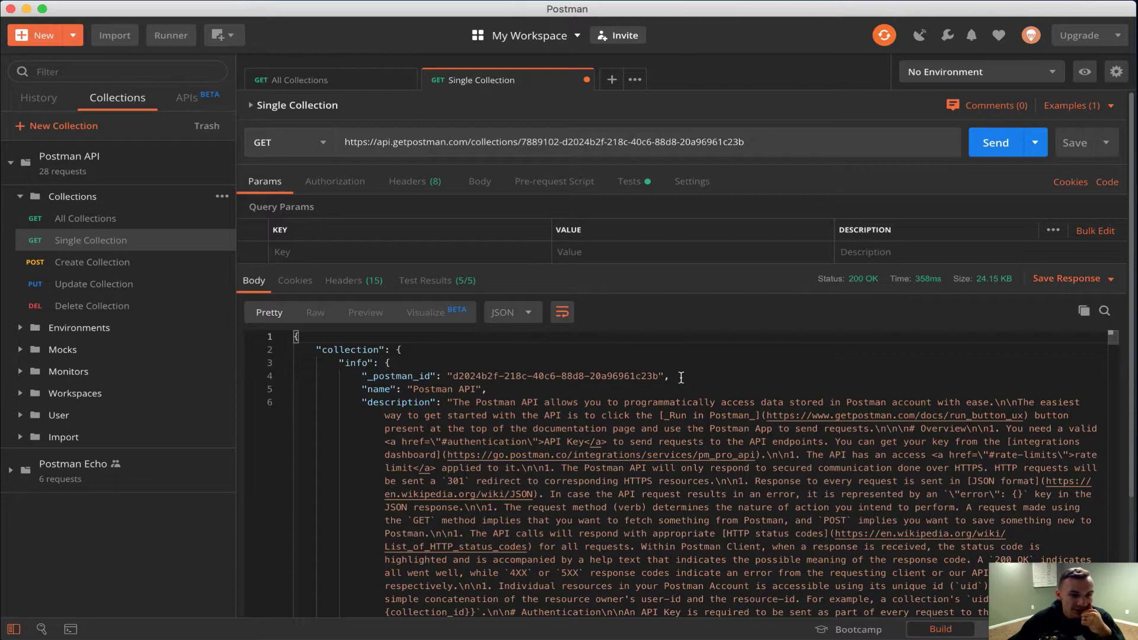
Step: Examine the Single Collection response body, including the collection description, its items, test scripts, request headers and example responses
scroll(681, 378, "down", 15)
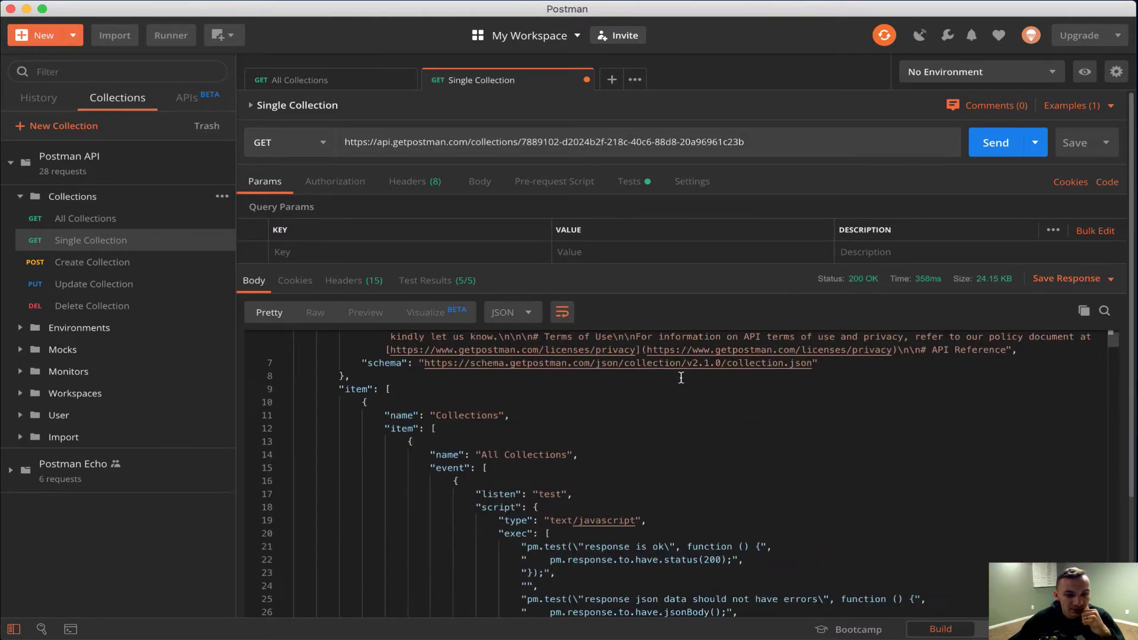
scroll(681, 377, "up", 10)
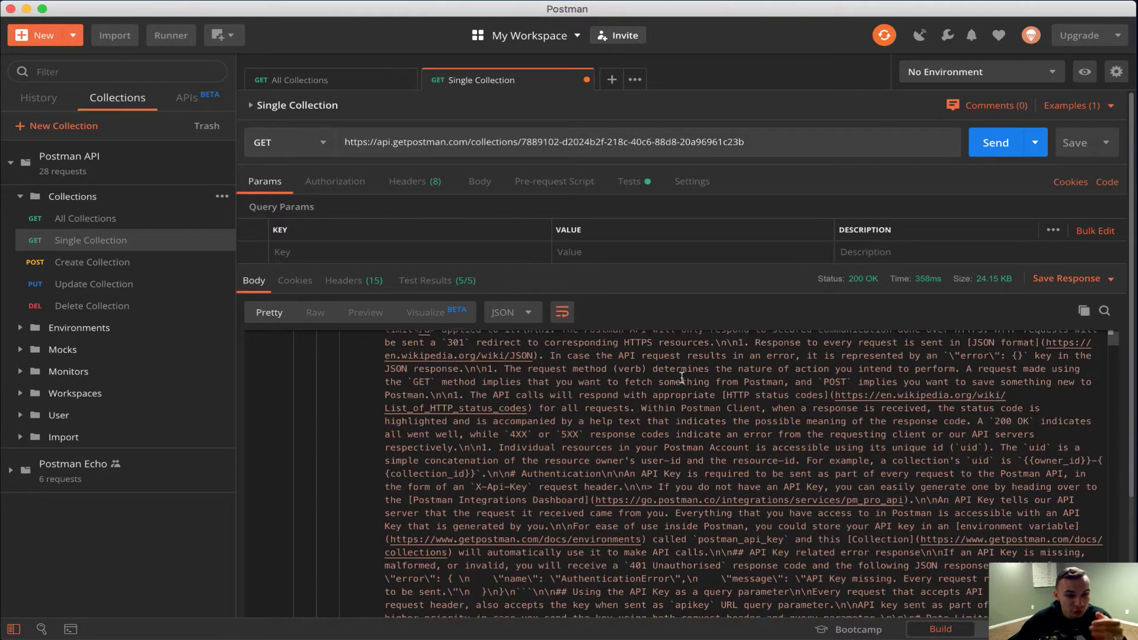
scroll(682, 378, "down", 10)
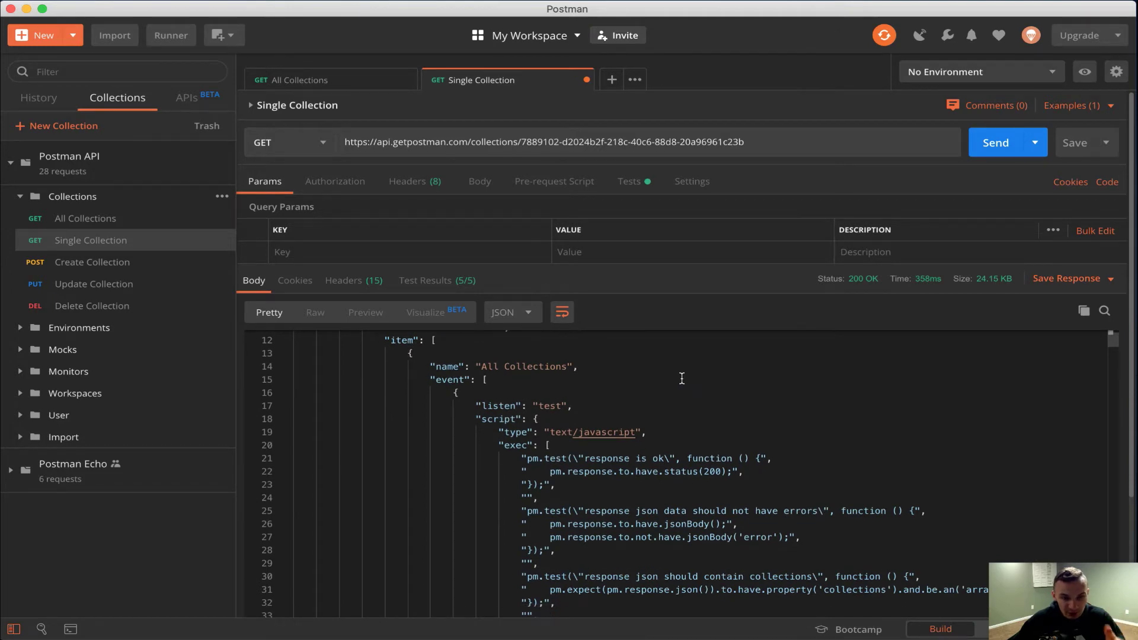
scroll(682, 378, "down", 8)
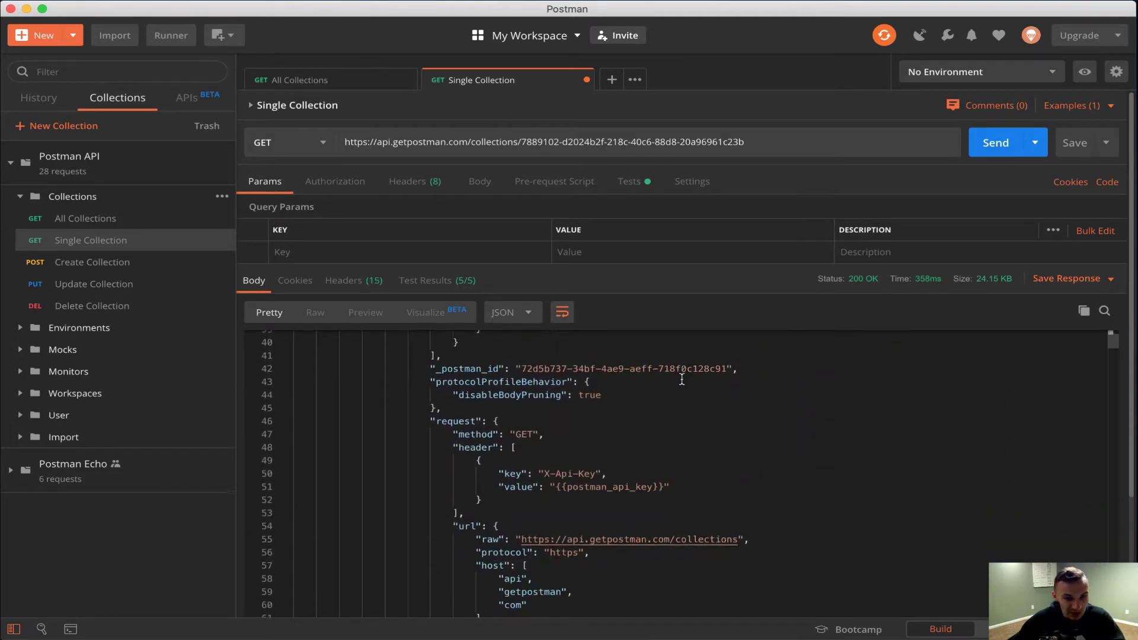
scroll(682, 380, "down", 8)
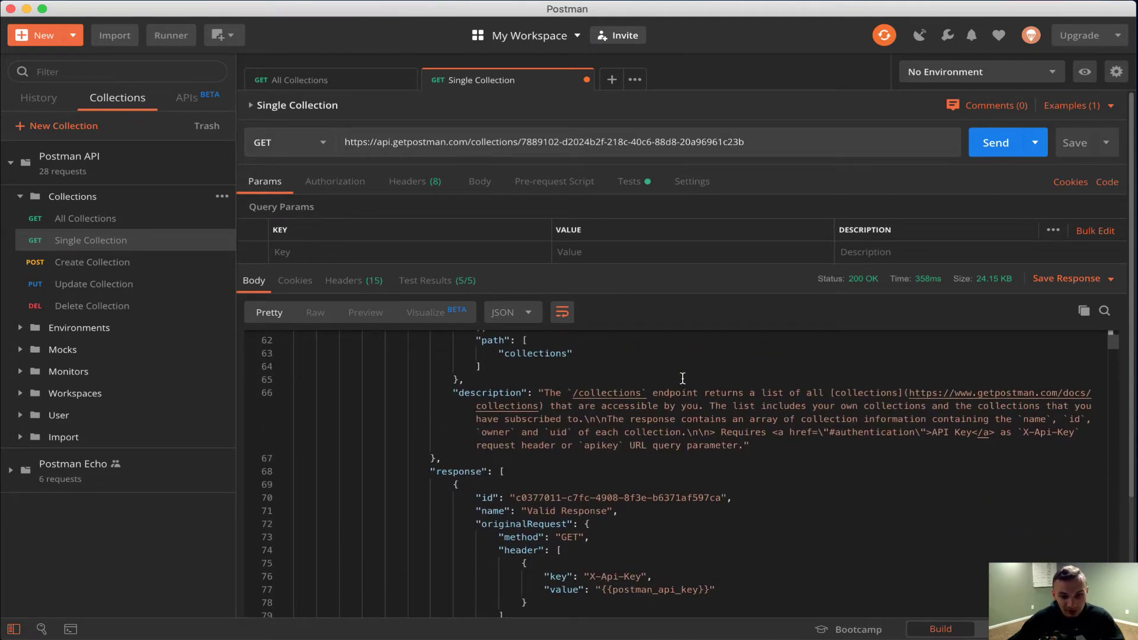
scroll(682, 378, "down", 2)
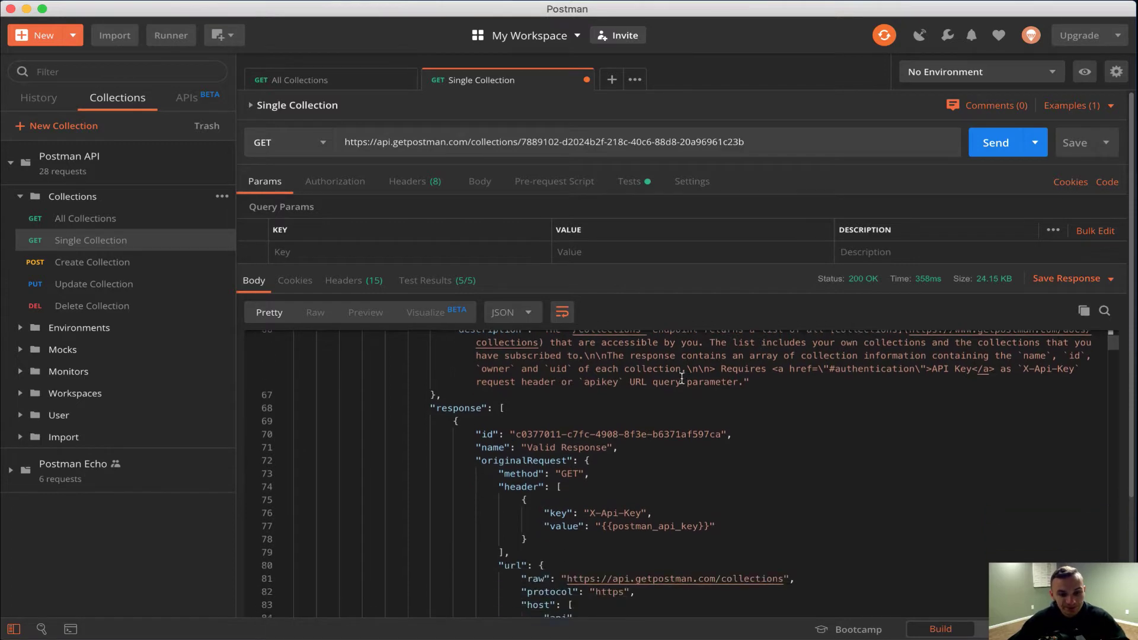
scroll(681, 378, "down", 2)
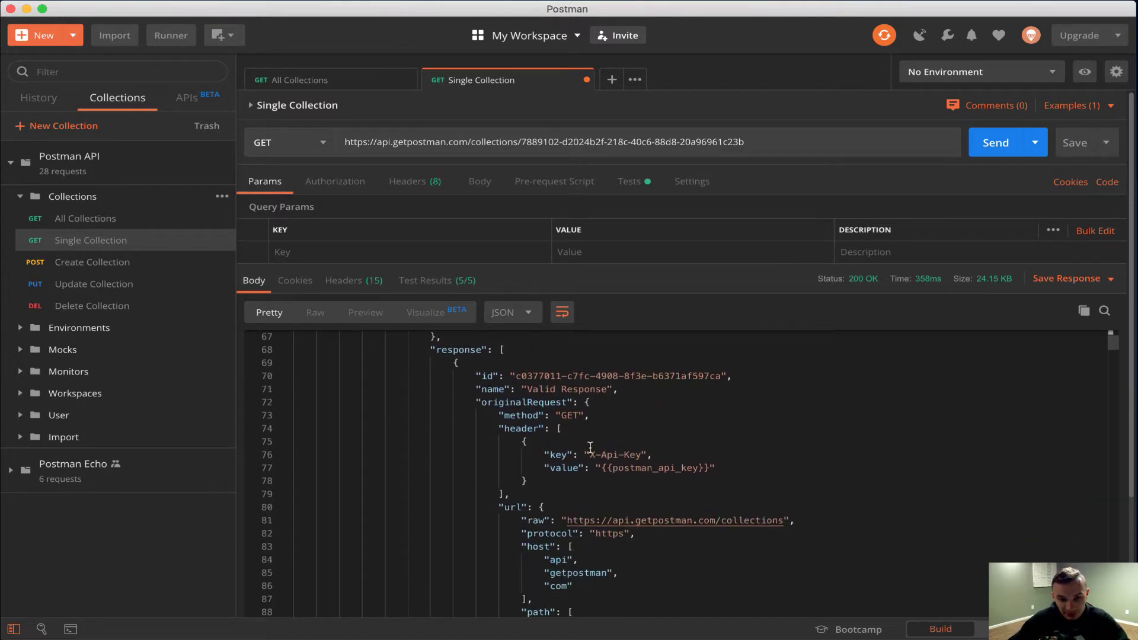
scroll(590, 448, "down", 6)
scroll(590, 448, "up", 20)
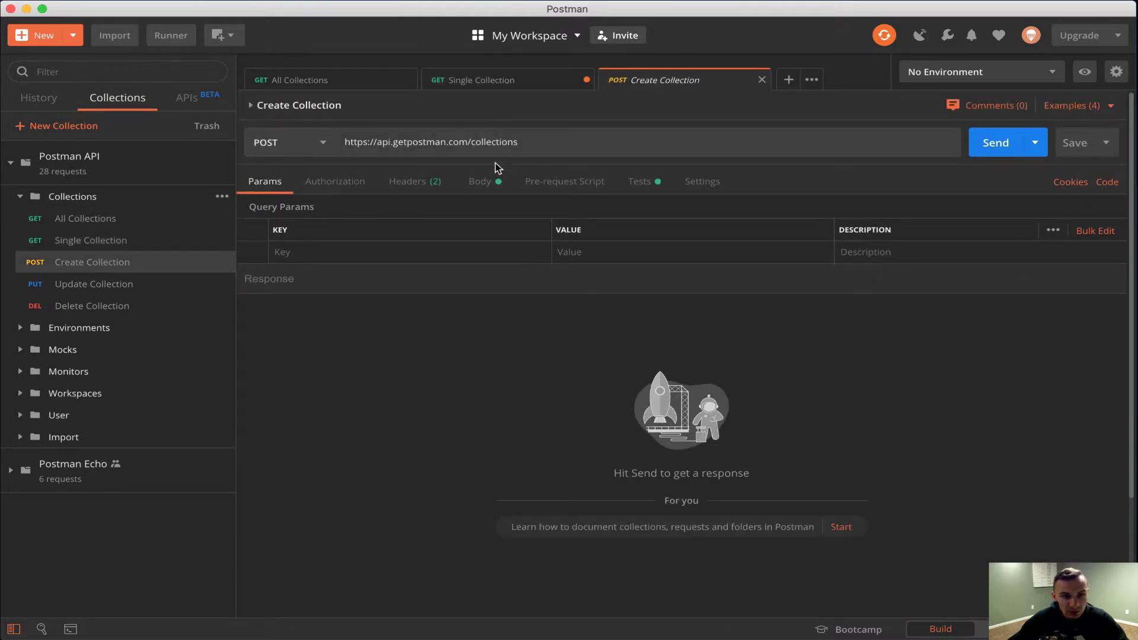
Step: Show the Create Collection request's raw JSON body and examine the collection info, folder and sample requests it defines
left_click(481, 182)
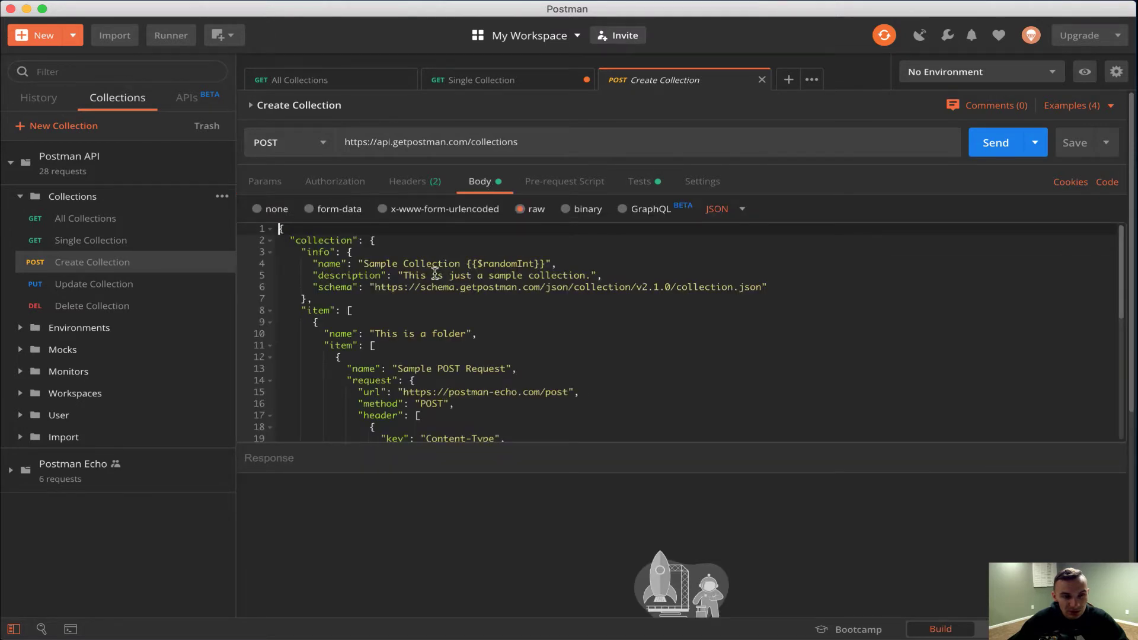
scroll(435, 274, "down", 5)
scroll(435, 274, "down", 5)
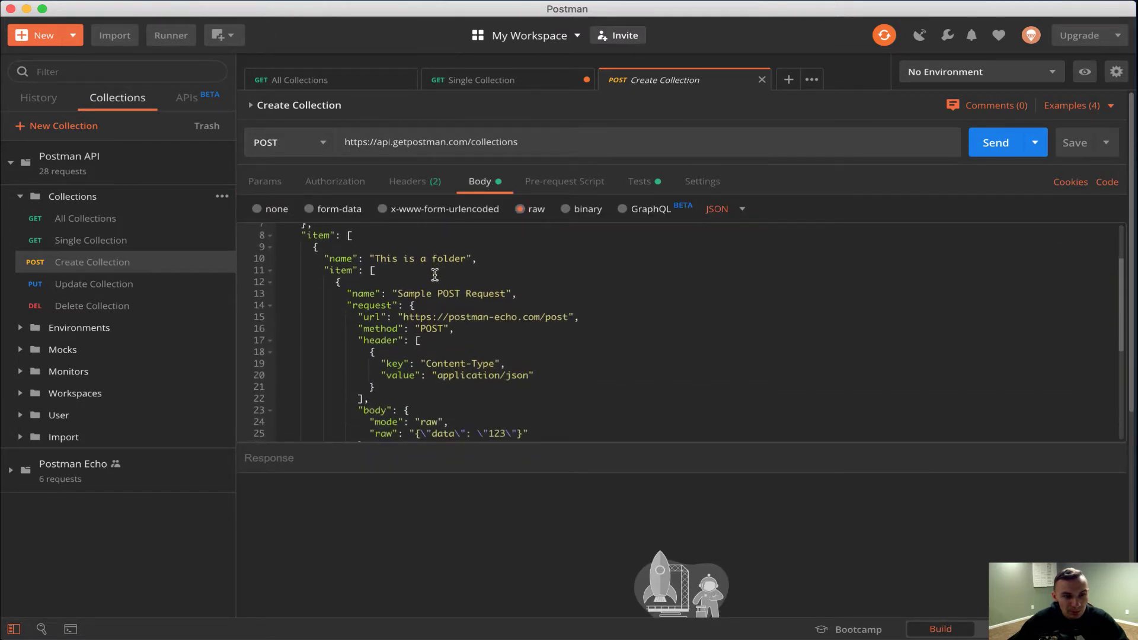
scroll(435, 274, "down", 9)
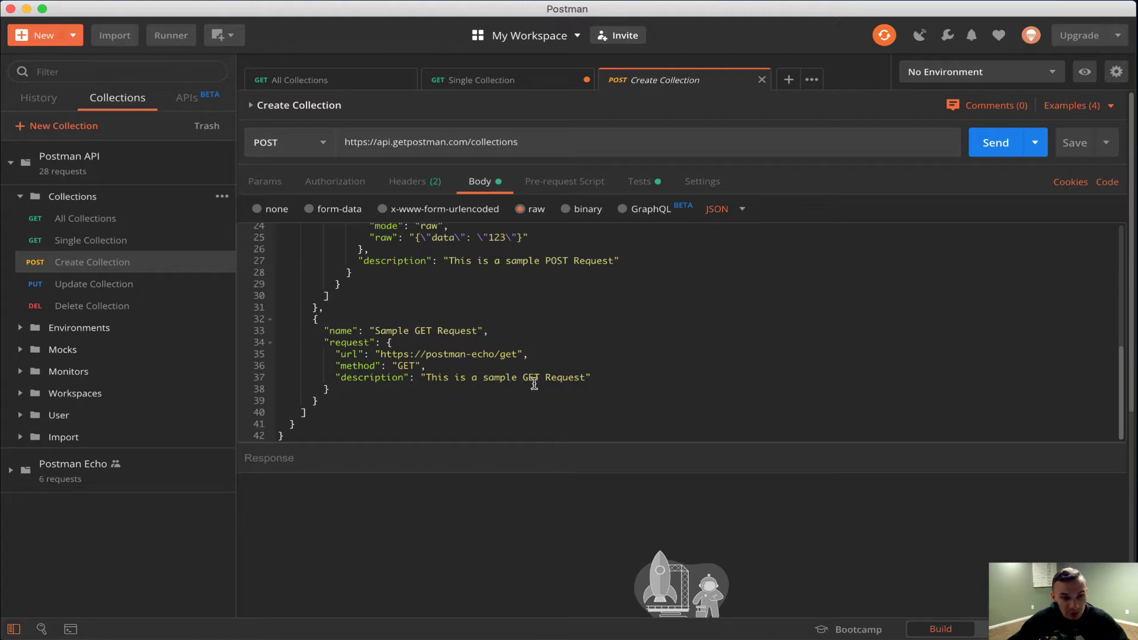
scroll(539, 384, "up", 15)
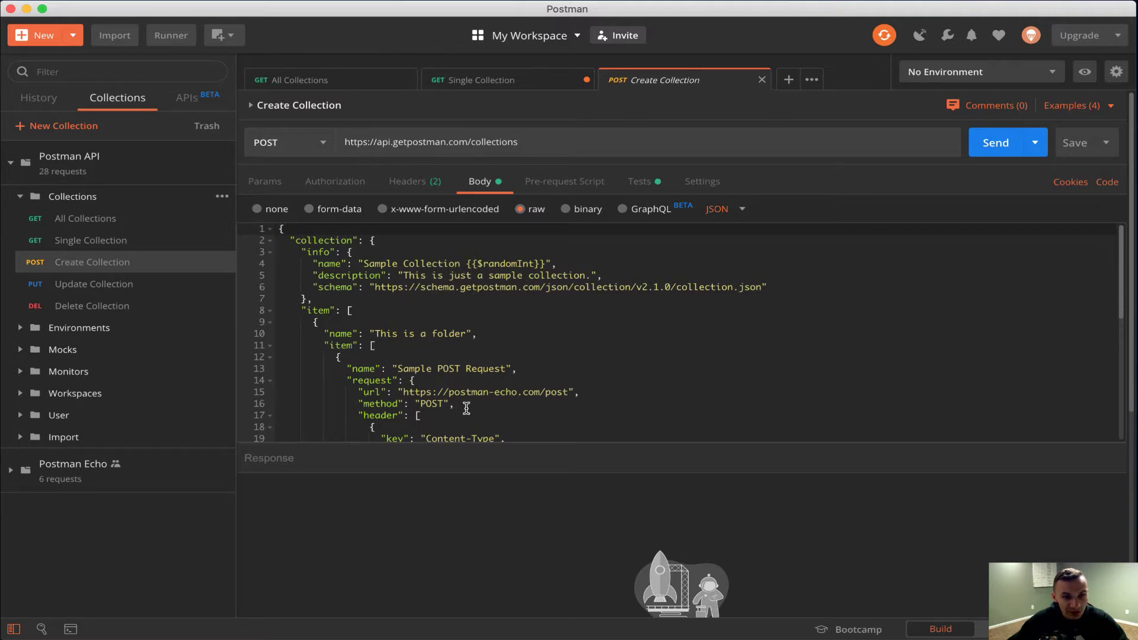
scroll(466, 406, "down", 10)
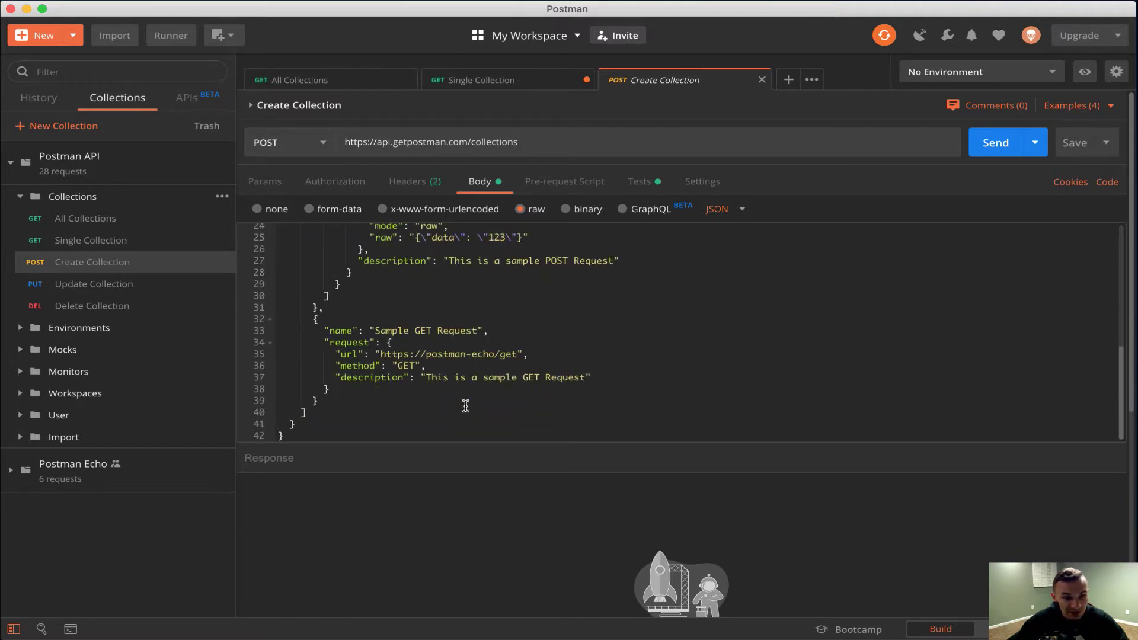
scroll(466, 405, "up", 10)
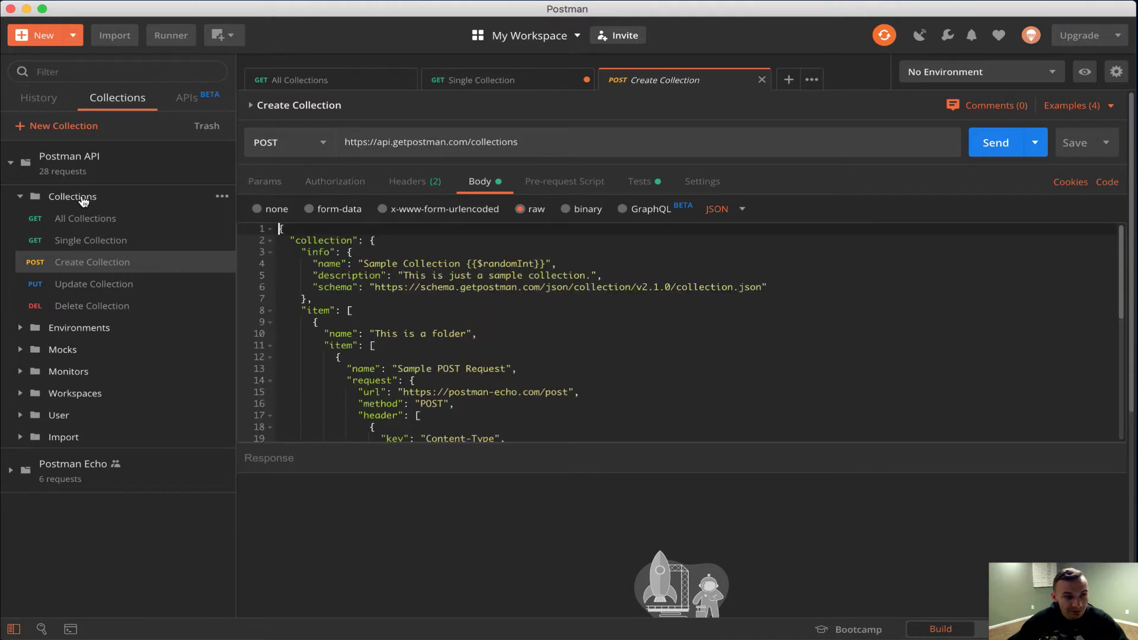
Step: Collapse the Collections folder, send the Create Collection request and inspect the folder and requests inside the newly created sample collection
left_click(21, 198)
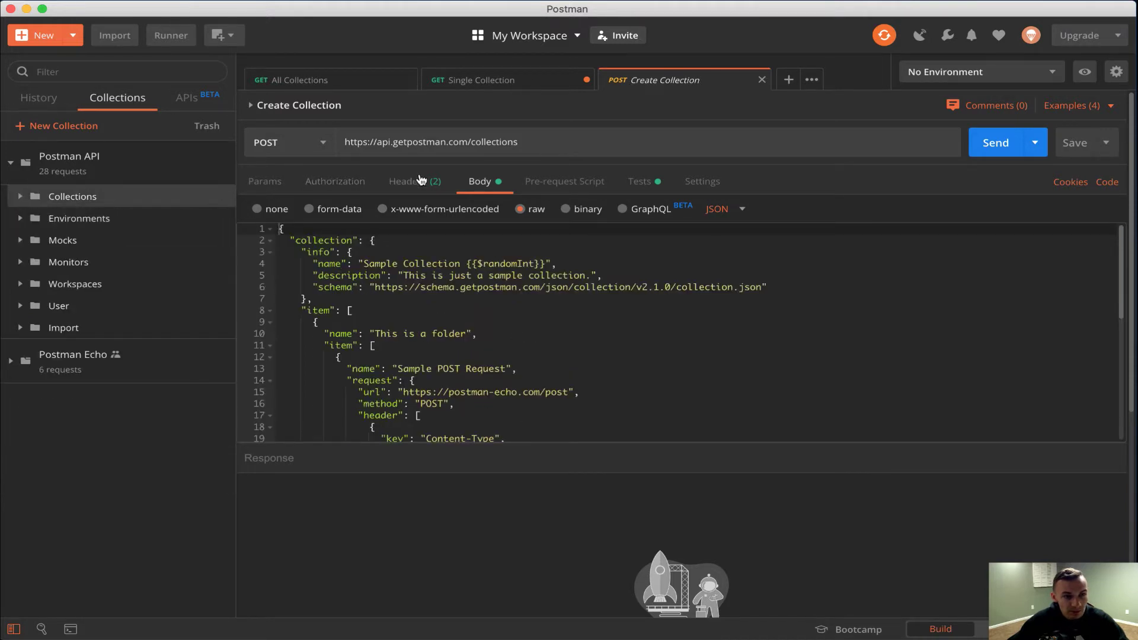
left_click(996, 149)
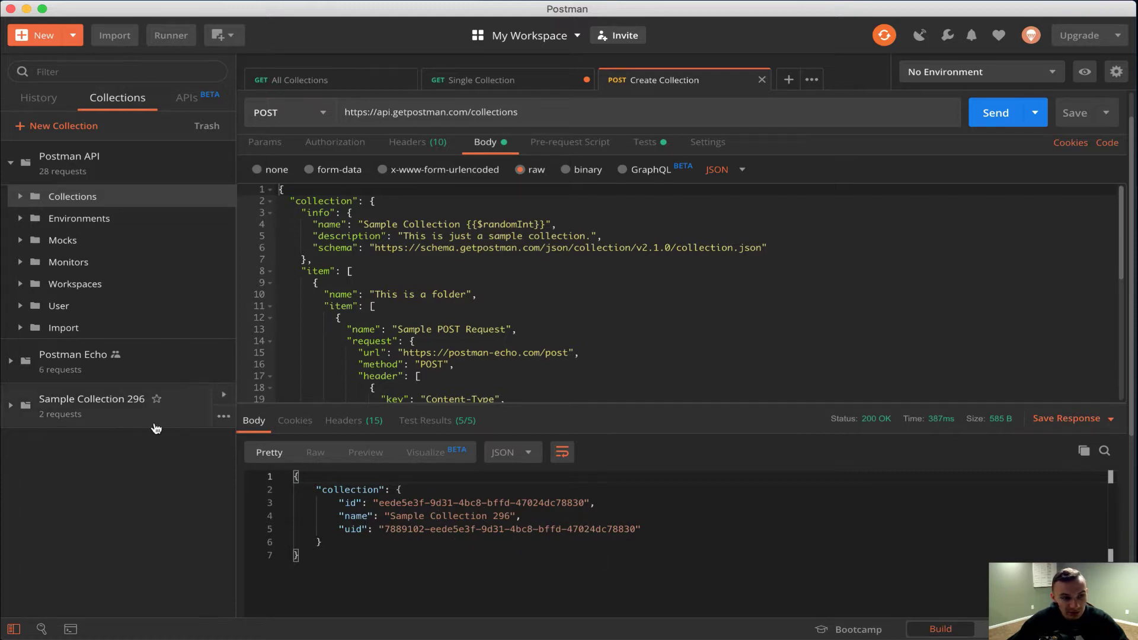
left_click(106, 422)
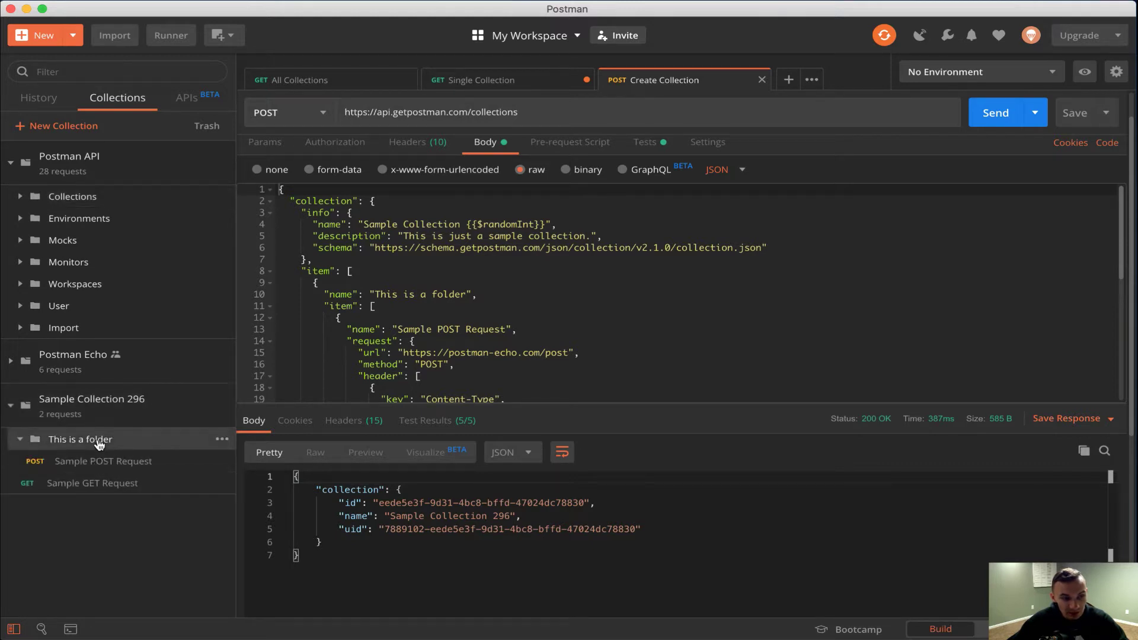
left_click(99, 444)
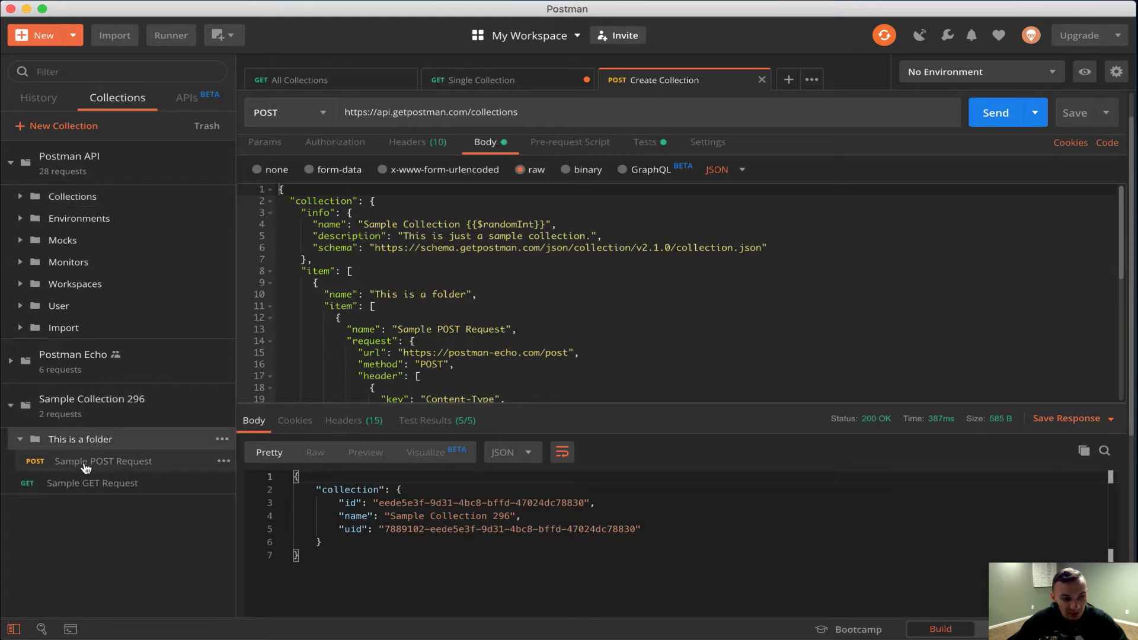
left_click(67, 445)
left_click(90, 424)
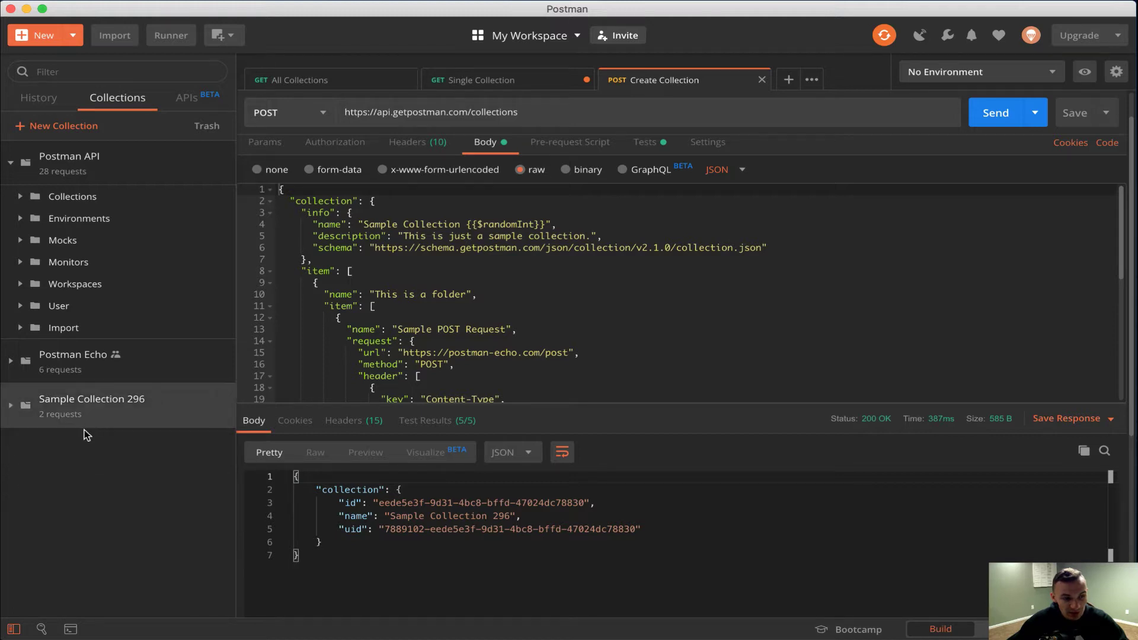
left_click(122, 422)
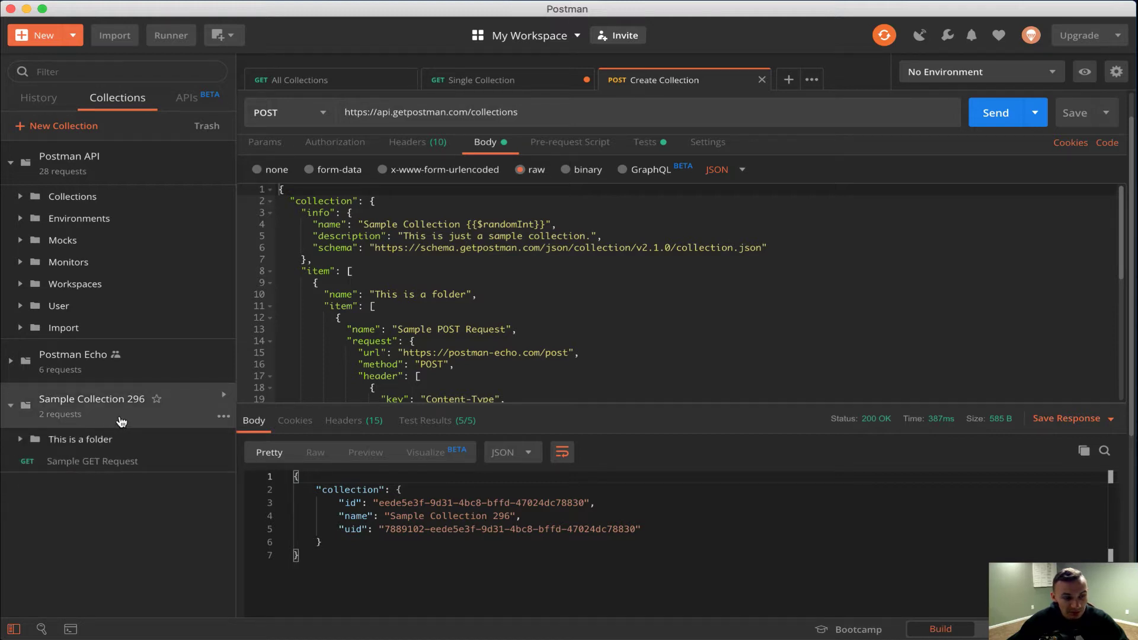
Step: Open the Update Collection request from the Postman API's Collections folder and show its raw JSON body
left_click(122, 422)
left_click(130, 185)
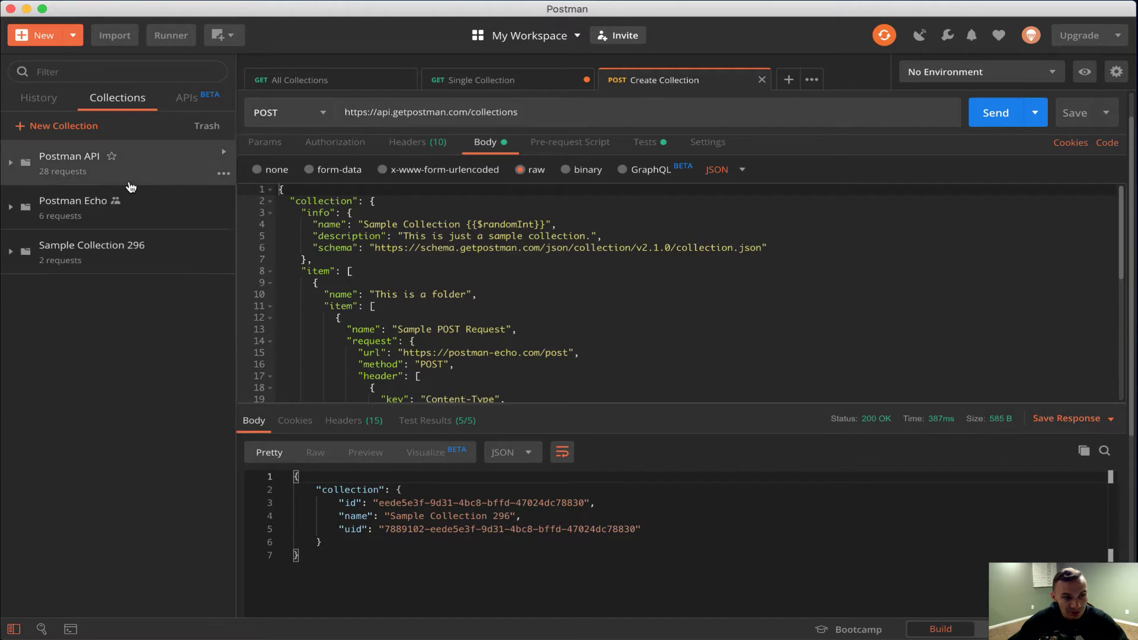
left_click(131, 184)
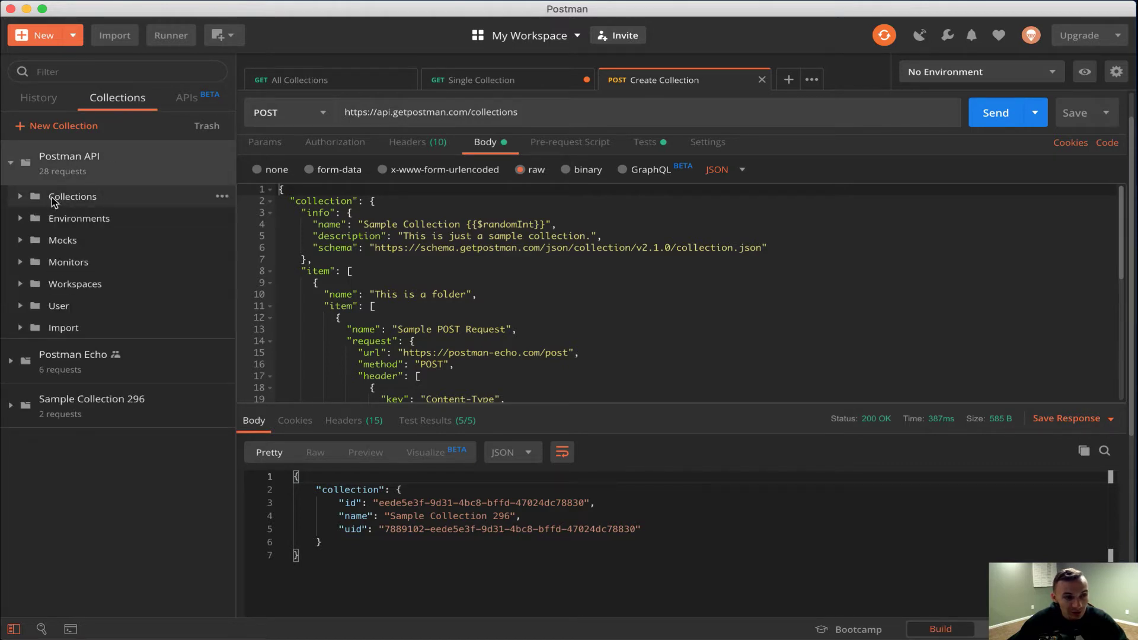
left_click(54, 199)
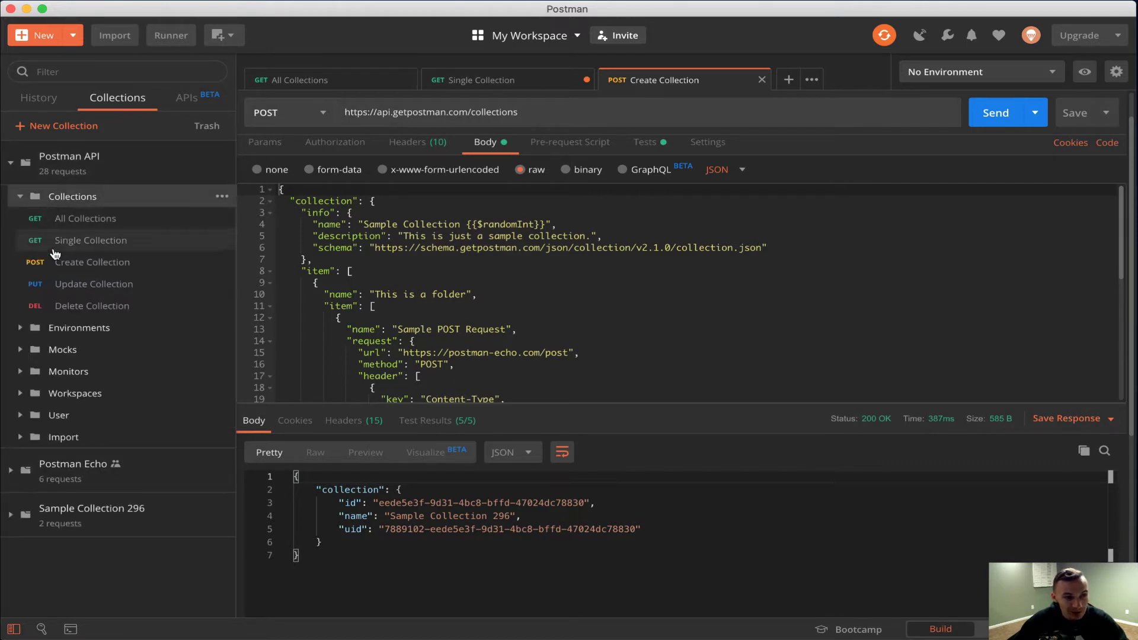
left_click(76, 286)
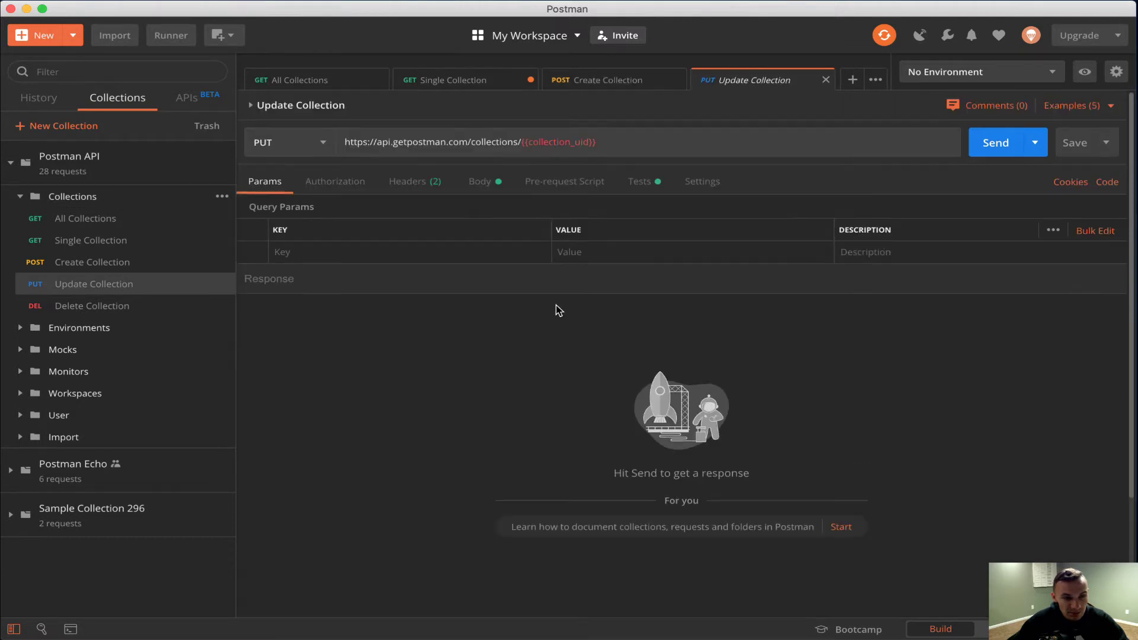
left_click(496, 191)
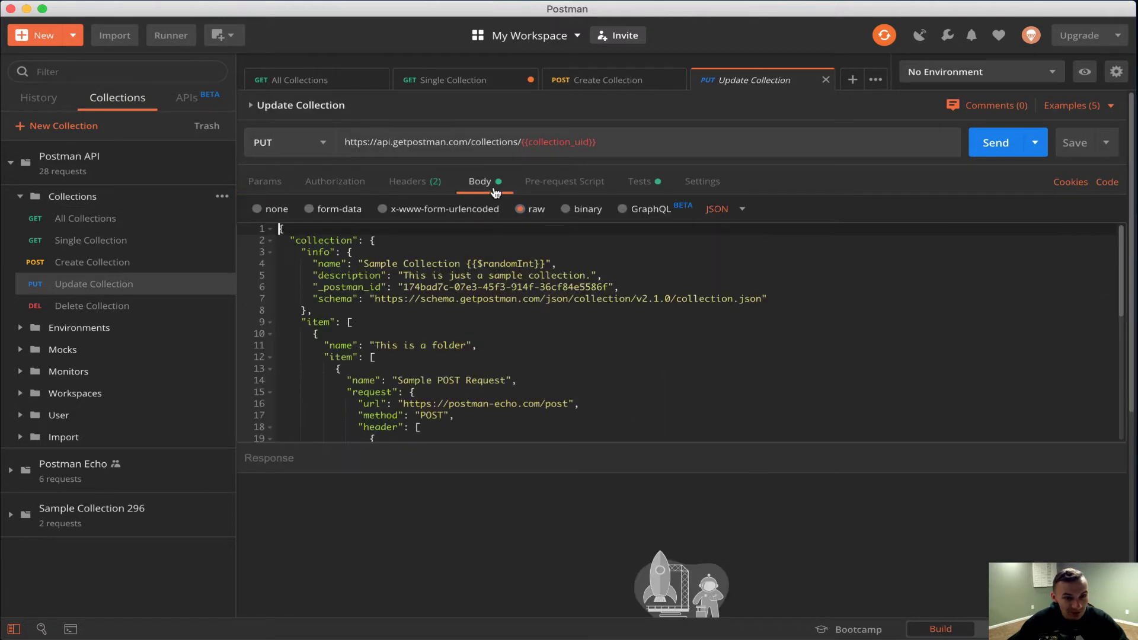
Step: Append "youtube demo" to the Sample GET Request's description in the Update Collection request body
scroll(494, 320, "down", 5)
scroll(493, 320, "down", 6)
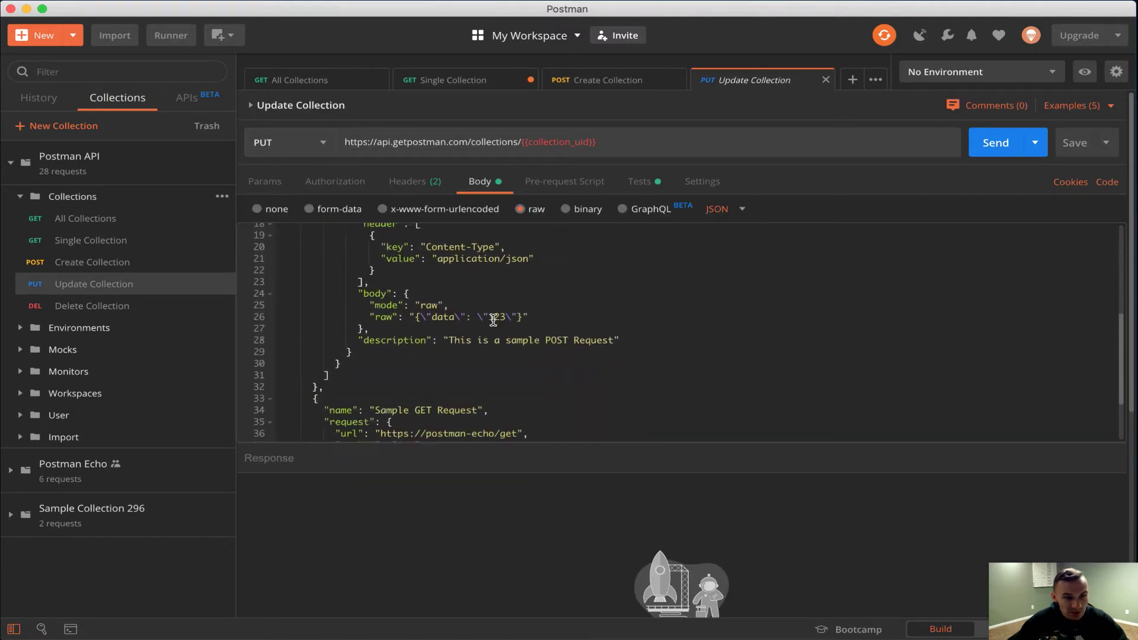
scroll(494, 321, "down", 3)
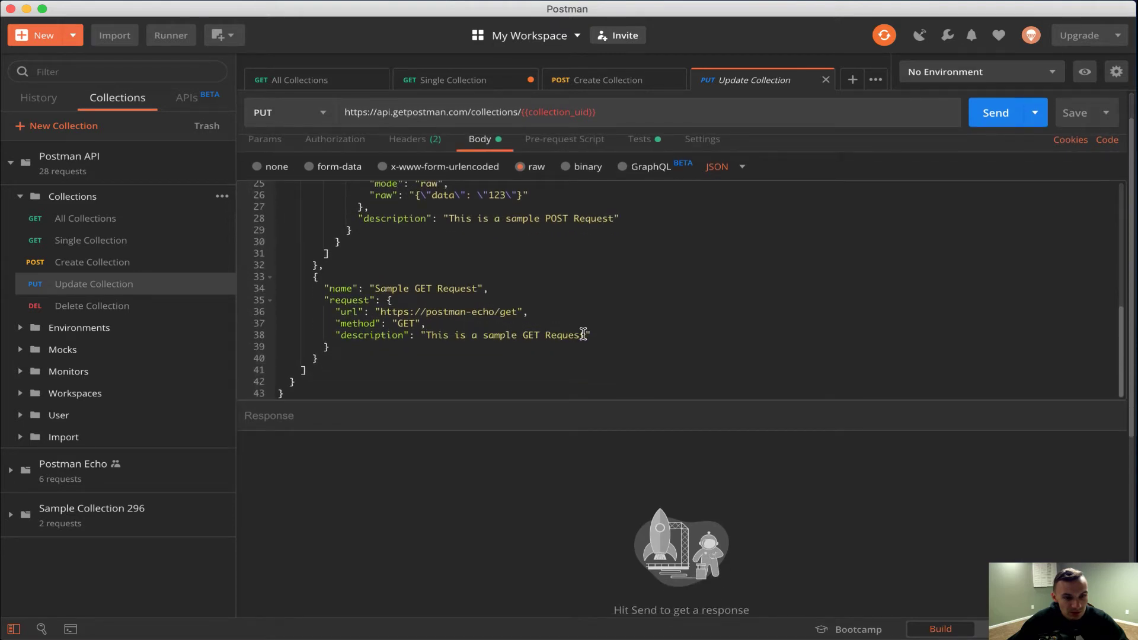
left_click(587, 335)
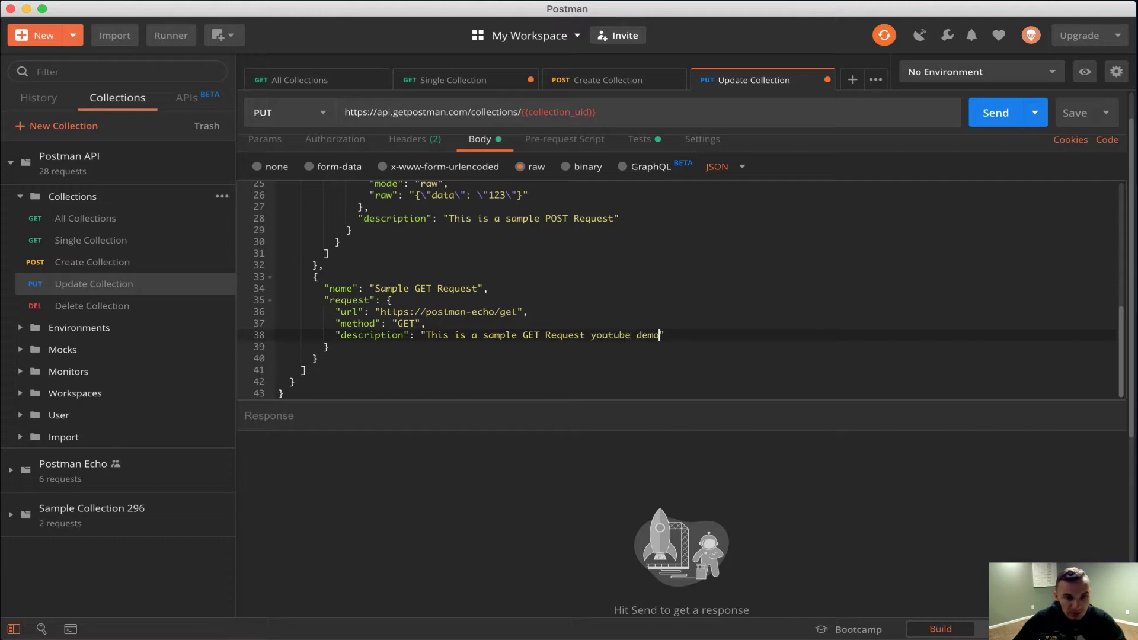
scroll(655, 272, "up", 10)
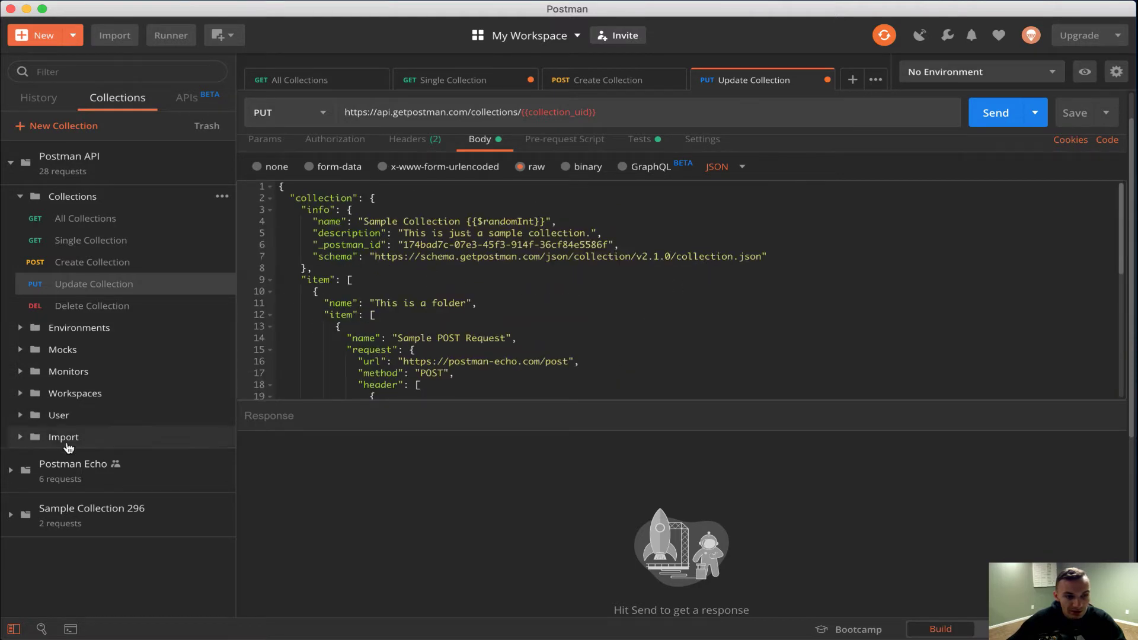
Step: Copy the sample collection's uid from the Create Collection response
left_click(594, 77)
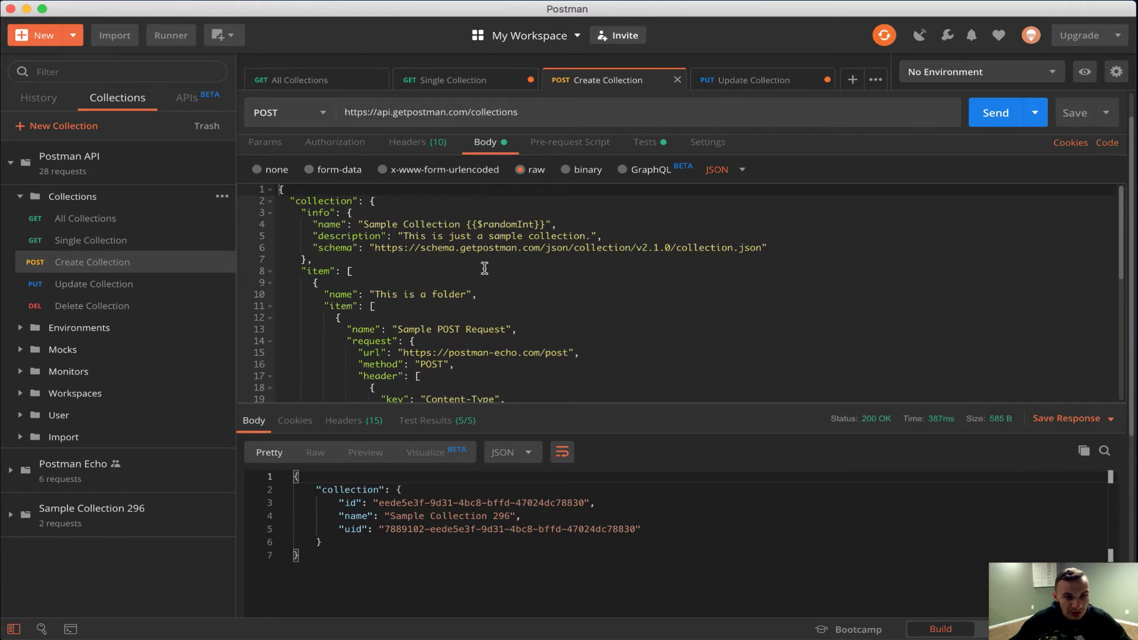
left_click_drag(387, 529, 646, 526)
key("super+c")
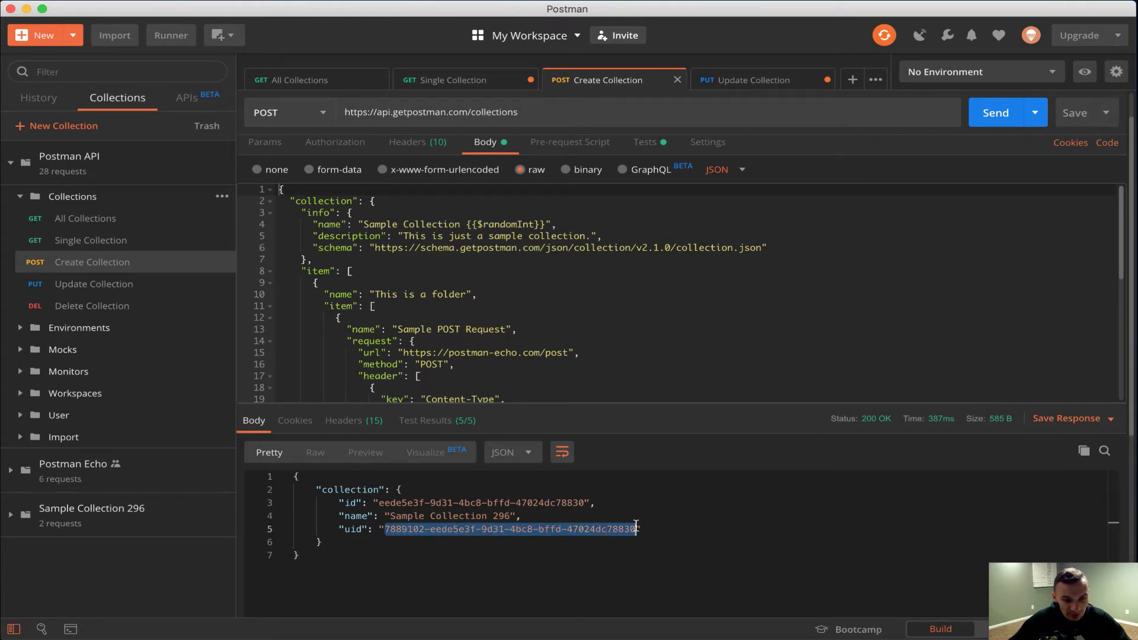
Step: Replace the {{collection_uid}} variable in the Update Collection request's URL with the copied uid and send the request
left_click(747, 77)
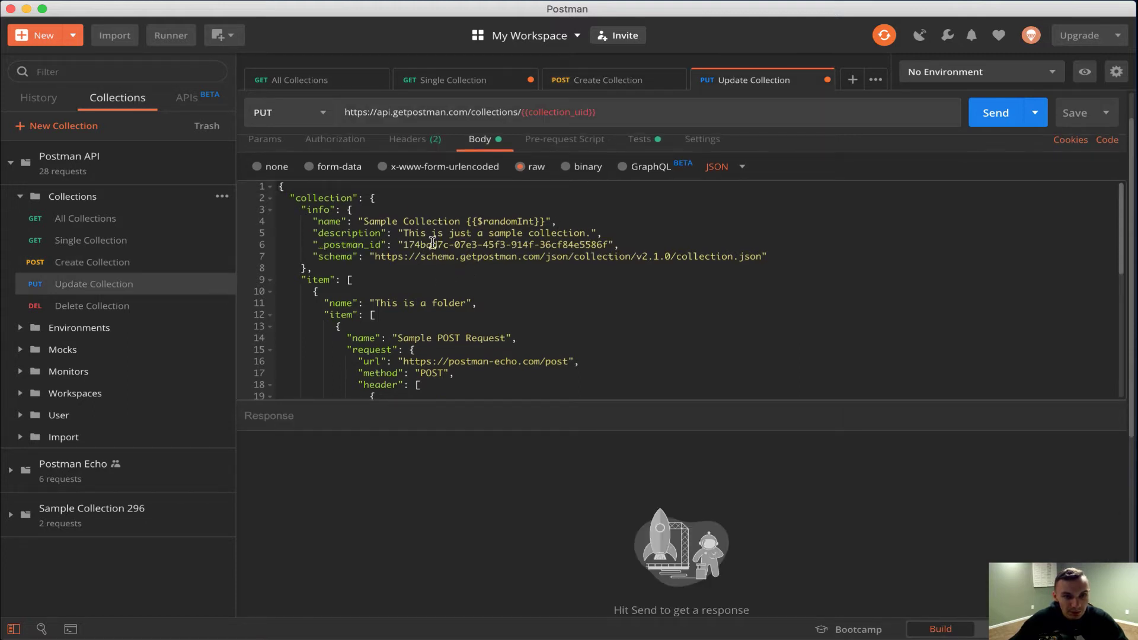
left_click(605, 118)
left_click_drag(595, 113, 521, 115)
key("super+v")
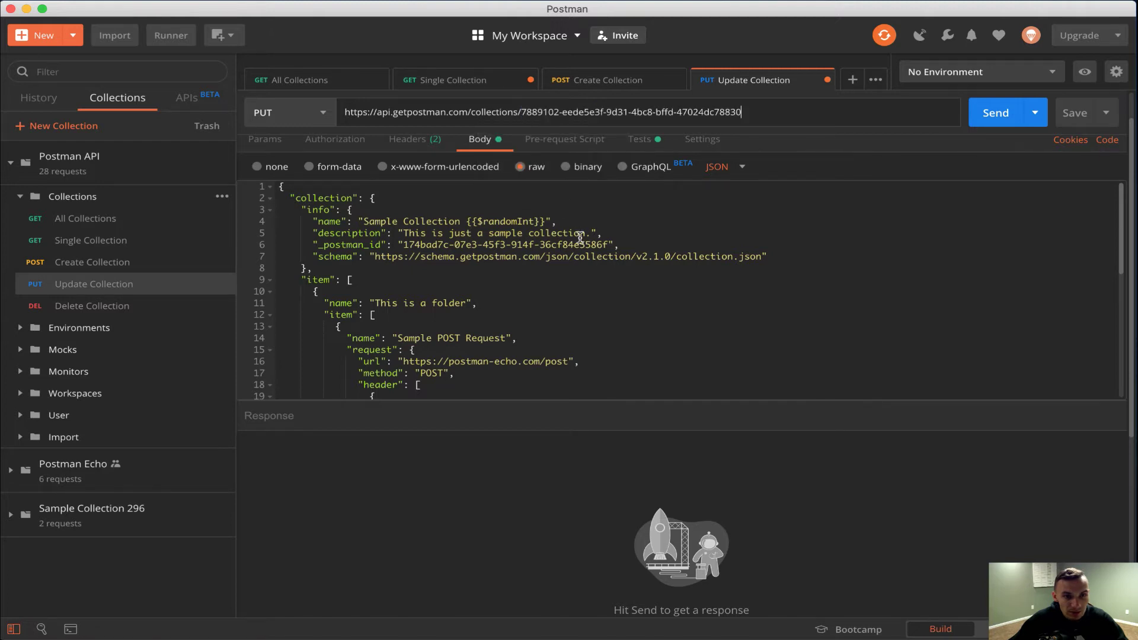
left_click(980, 123)
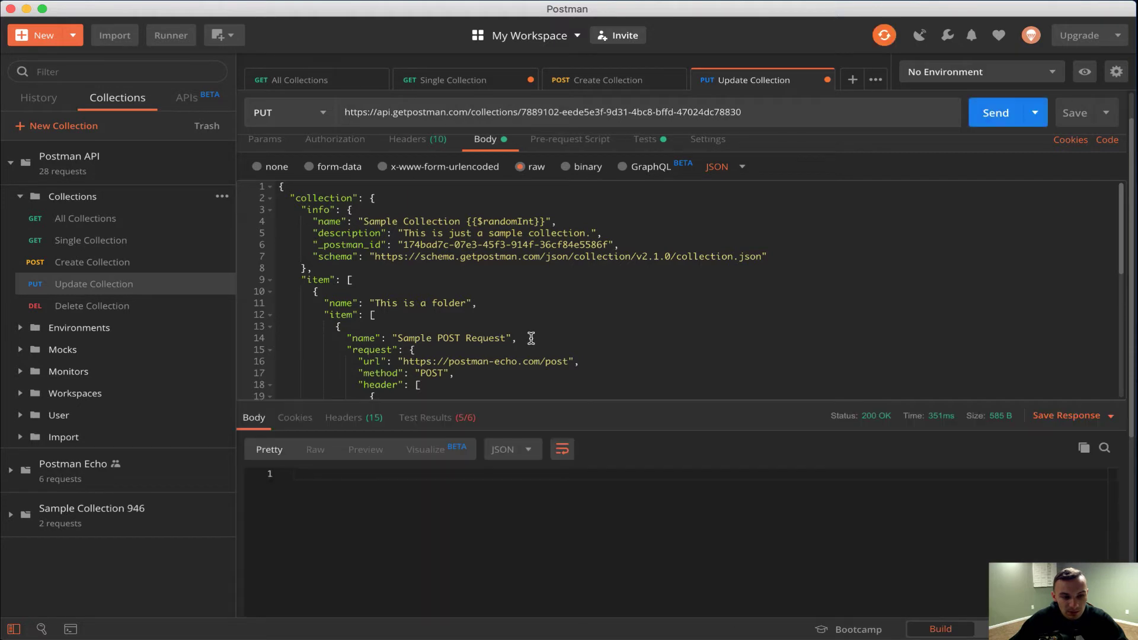
Step: Expand the updated sample collection and its folder, and open the Sample GET Request
left_click(136, 526)
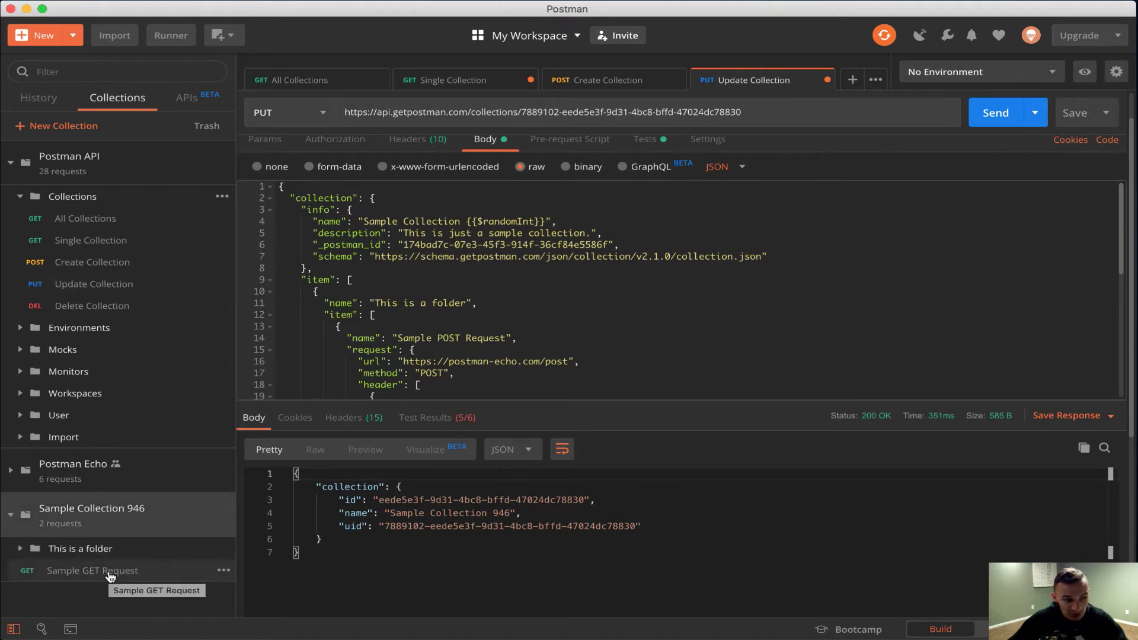
left_click(152, 573)
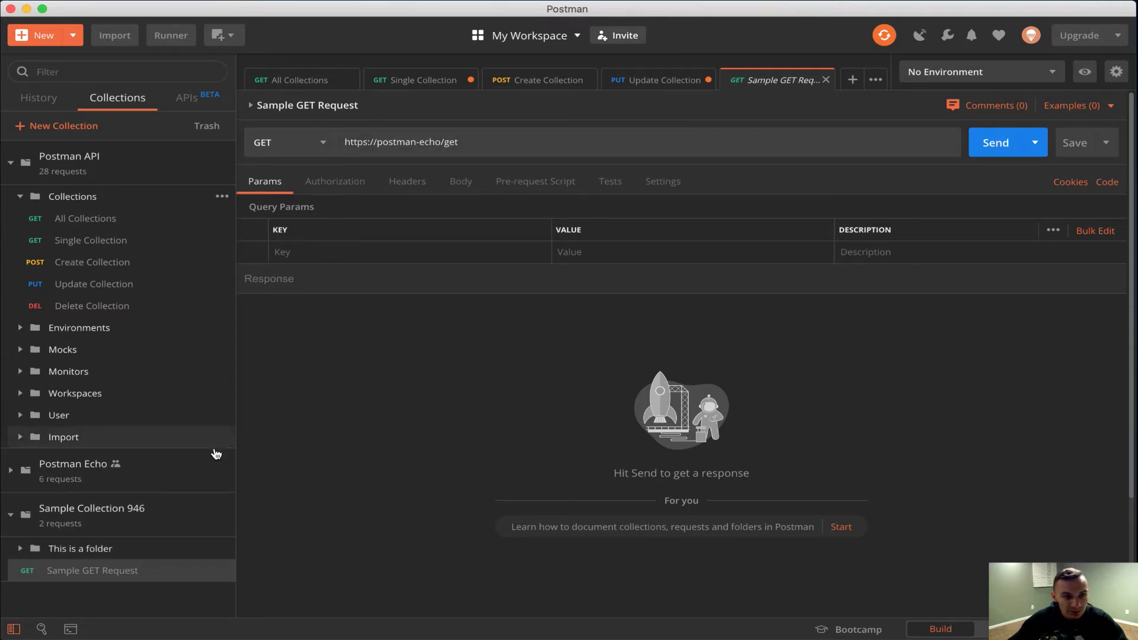
left_click(182, 486)
left_click(177, 486)
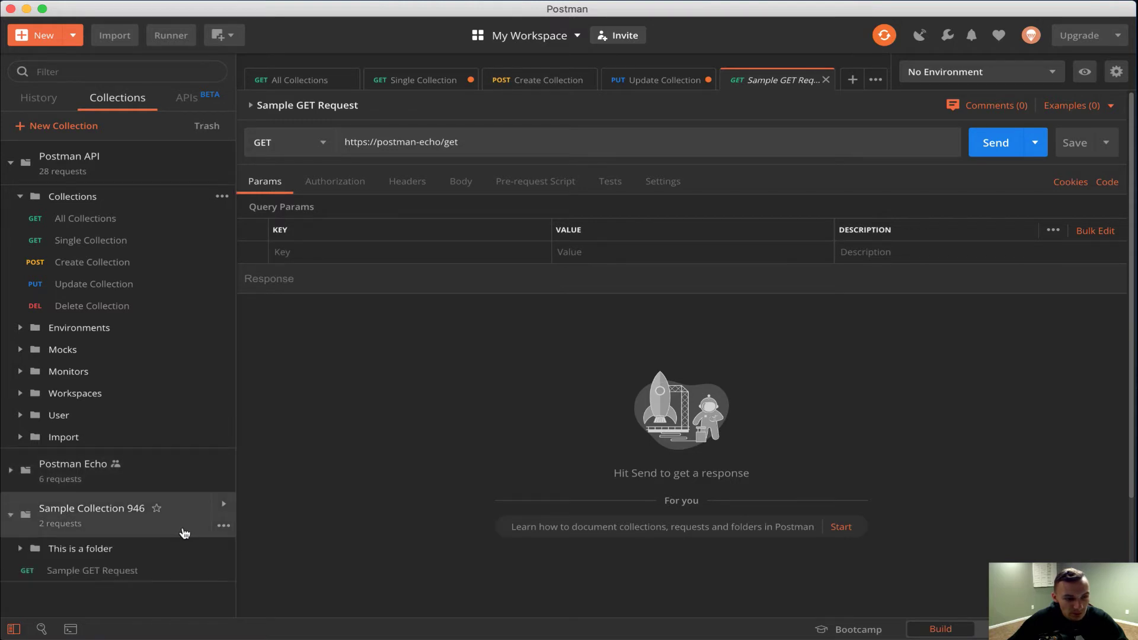
left_click(113, 551)
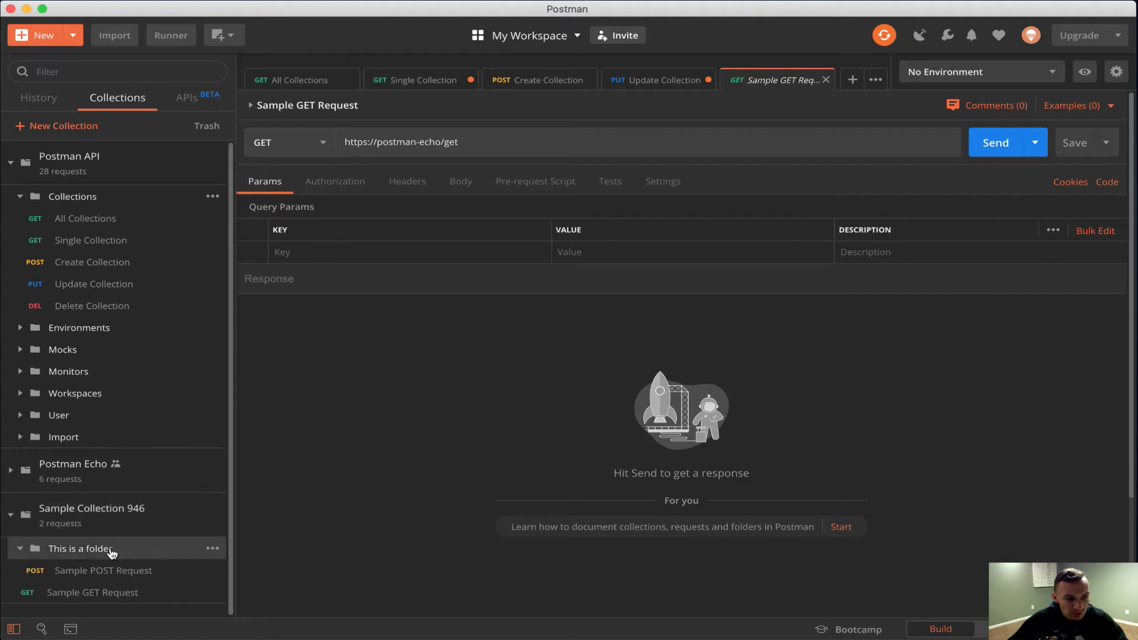
left_click(74, 592)
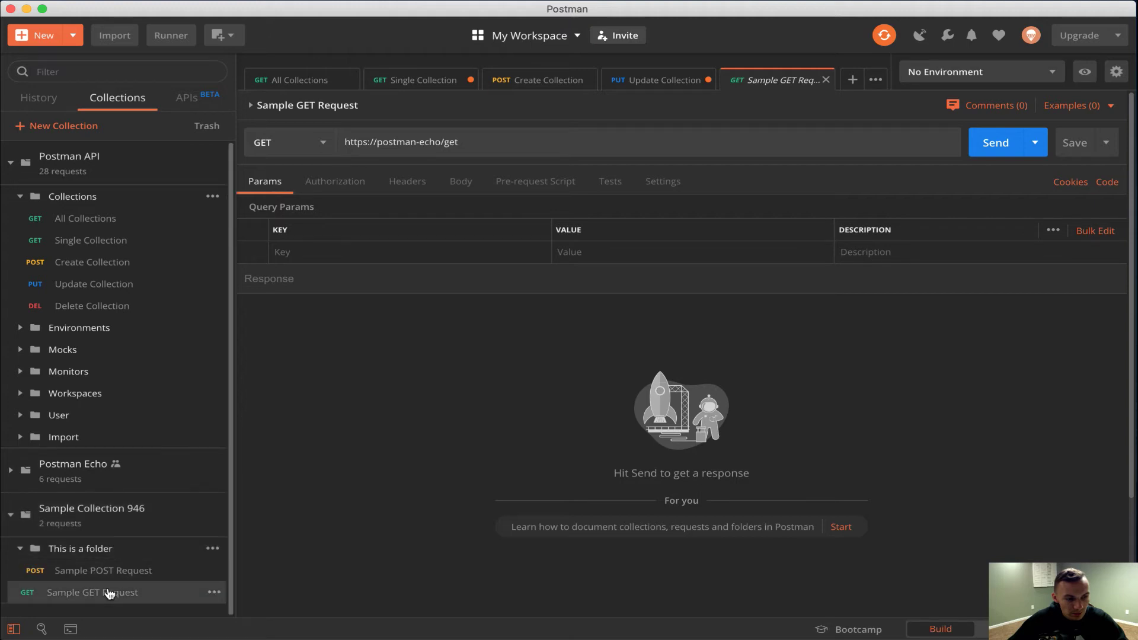
Step: Compare the description in the Update Collection body with the one in the Sample GET Request's edit dialog
left_click(660, 86)
scroll(644, 261, "down", 5)
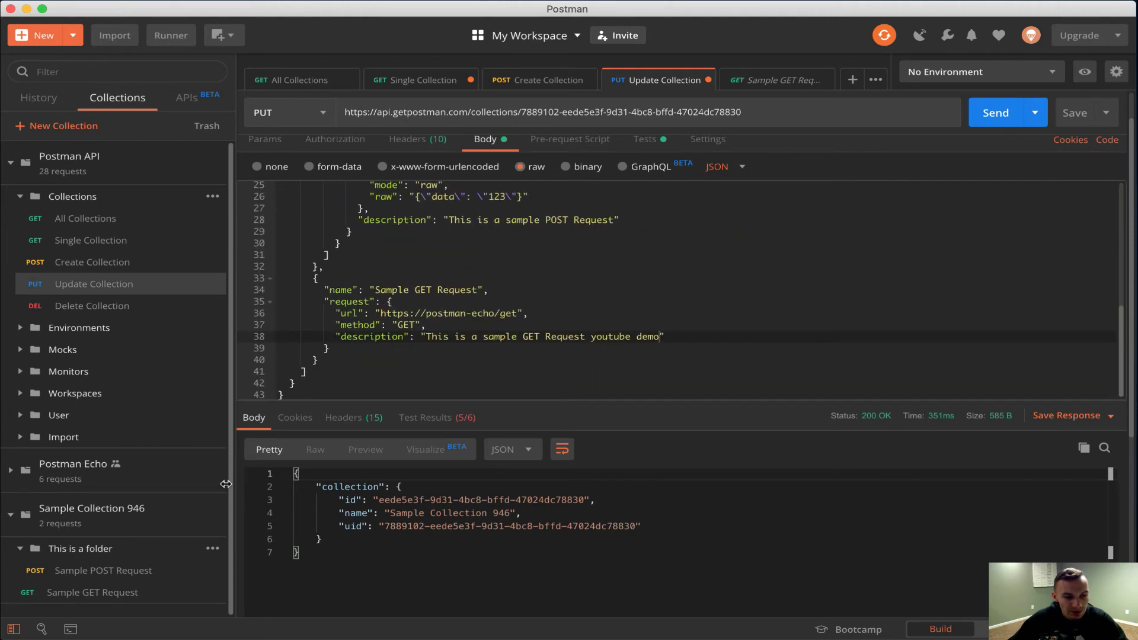
left_click(124, 593)
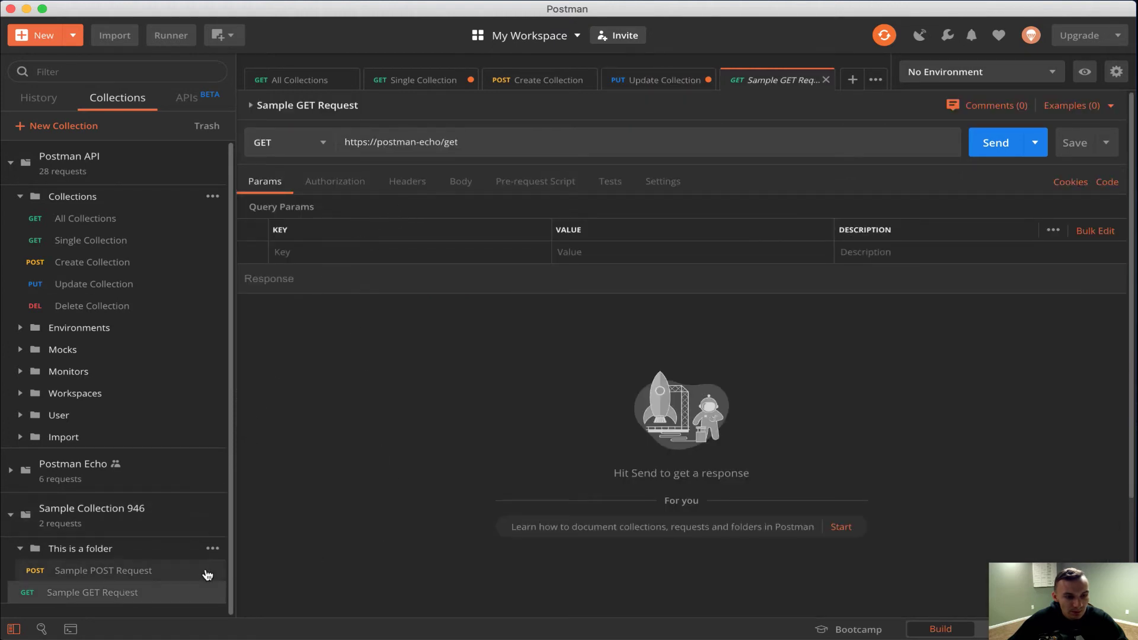
left_click(215, 593)
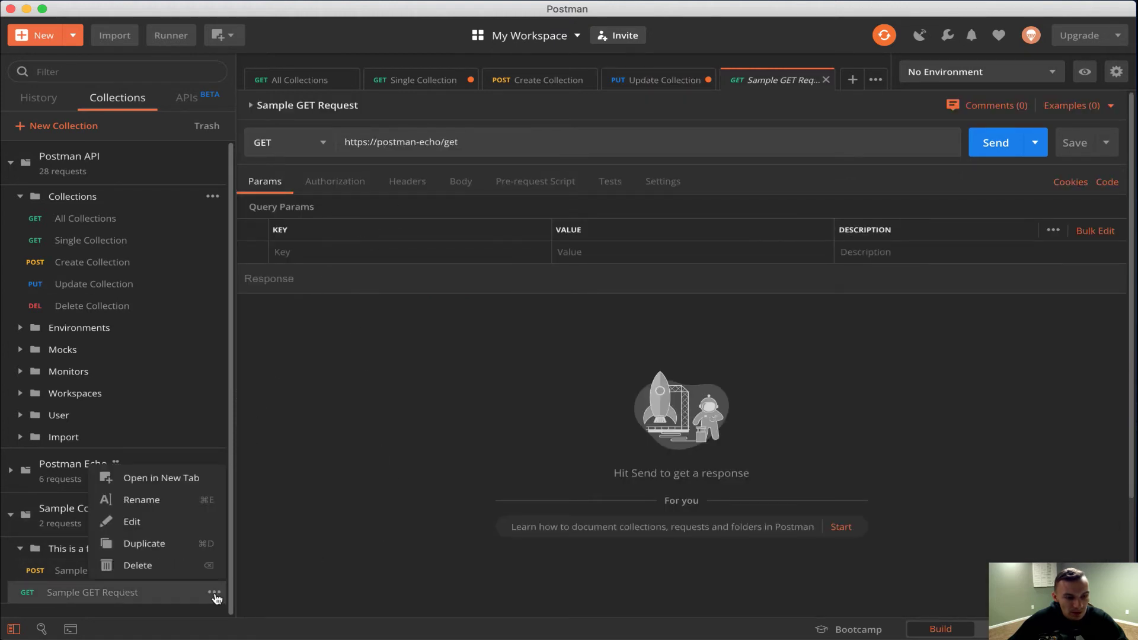
left_click(201, 529)
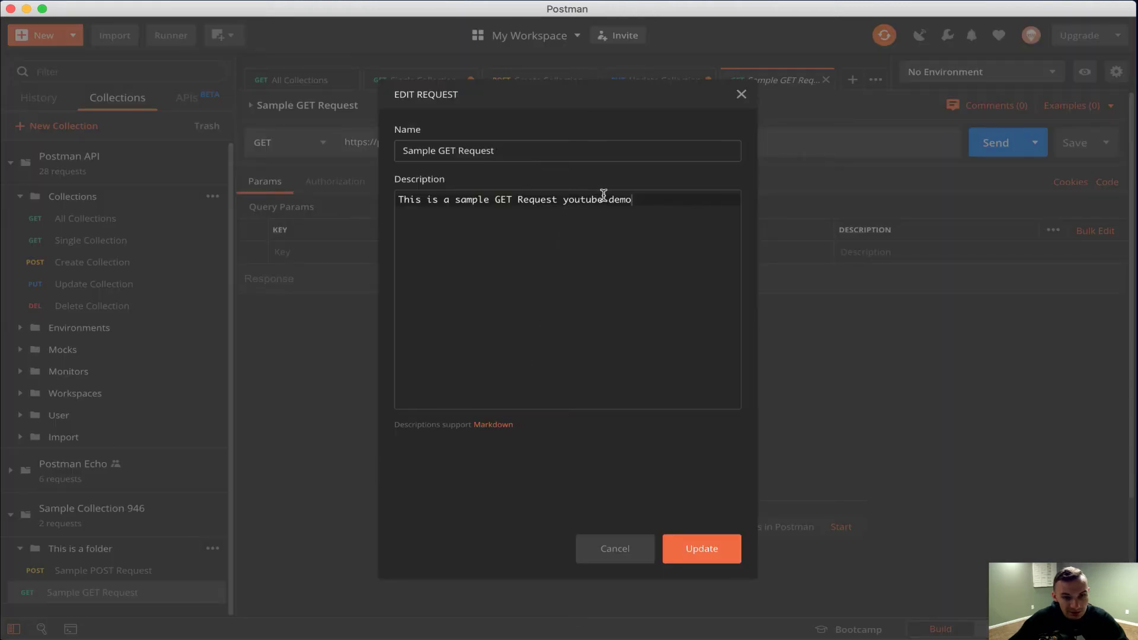
left_click(592, 546)
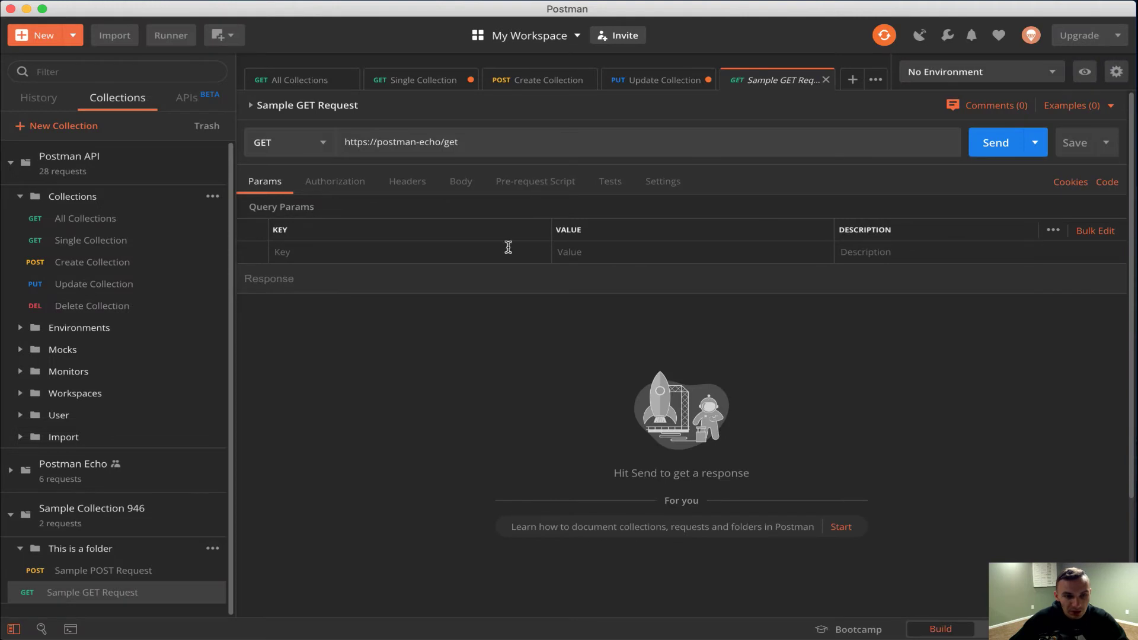
Step: Copy the sample collection's uid from the Update Collection request's URL
left_click(662, 91)
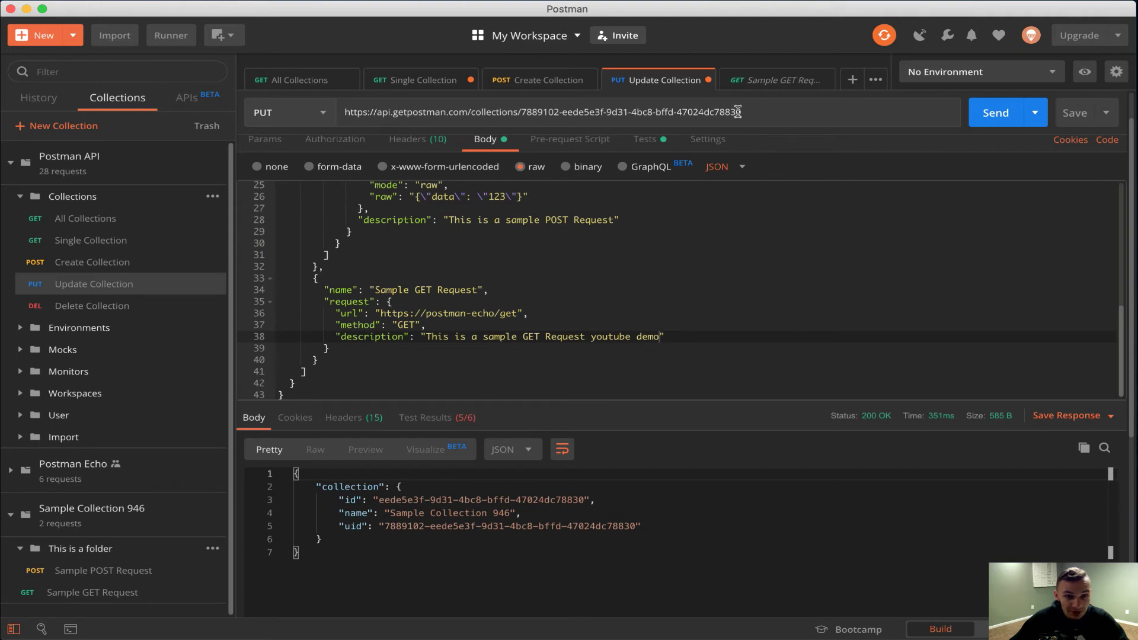
left_click_drag(739, 112, 564, 115)
left_click_drag(529, 116, 524, 116)
key("super+c")
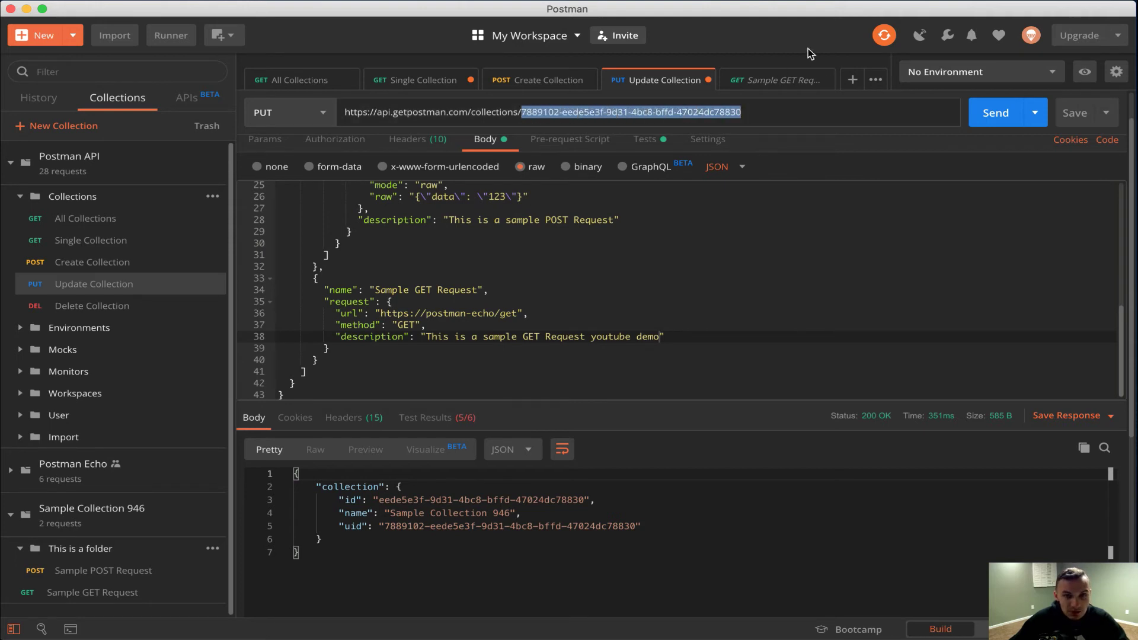
Step: Replace the {{collection_uid}} variable in the Delete Collection request's URL with the copied uid and send the request
left_click(104, 314)
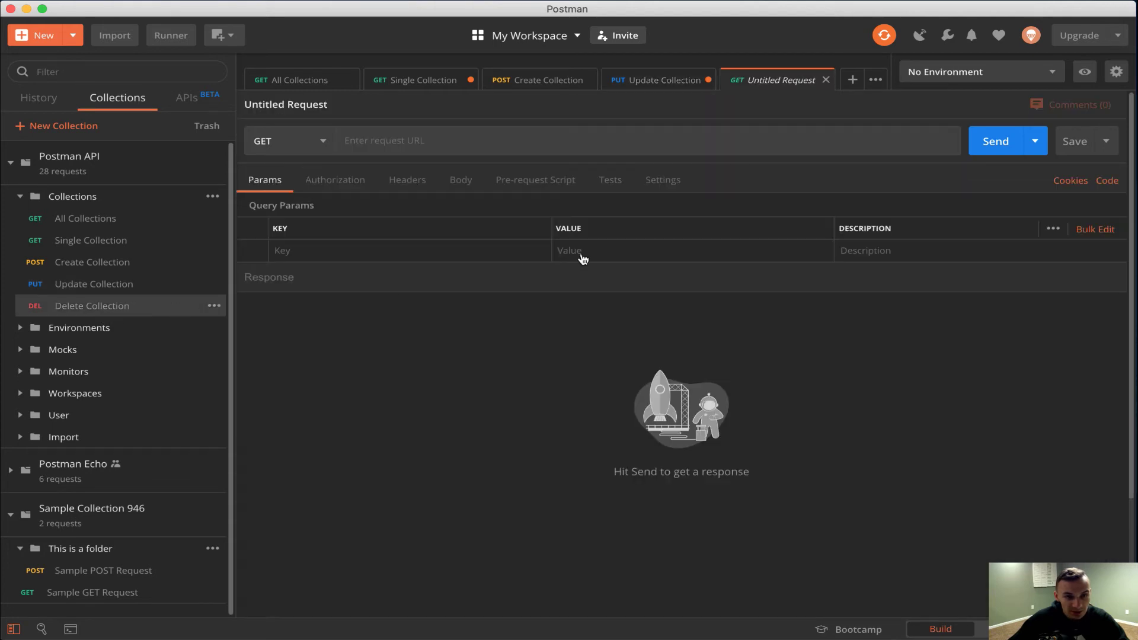
left_click(646, 144)
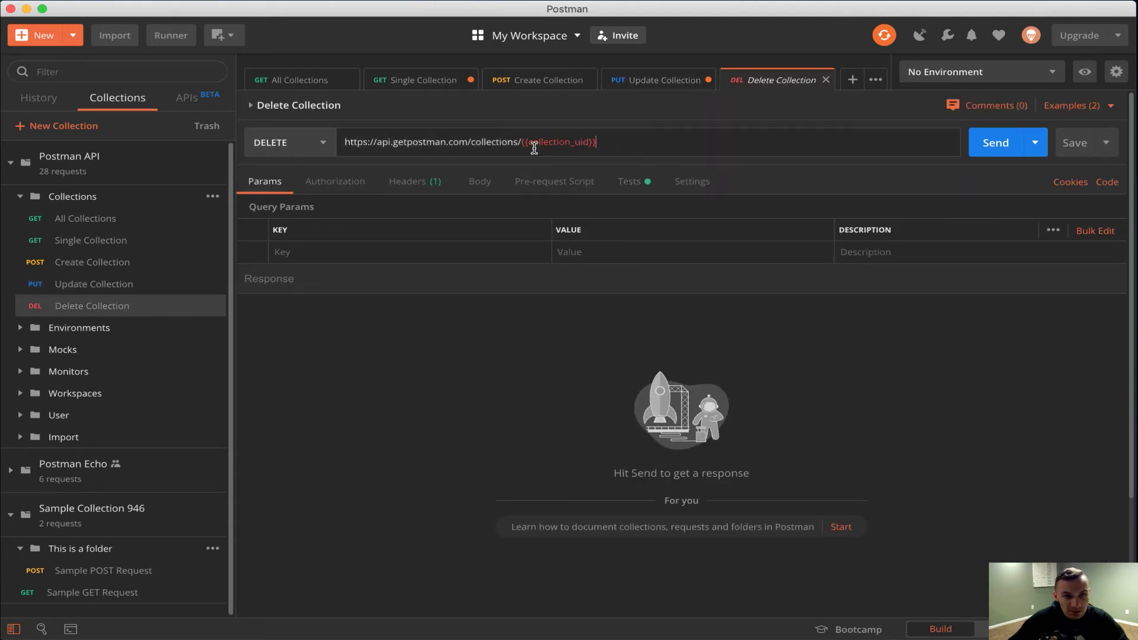
left_click_drag(523, 148, 596, 145)
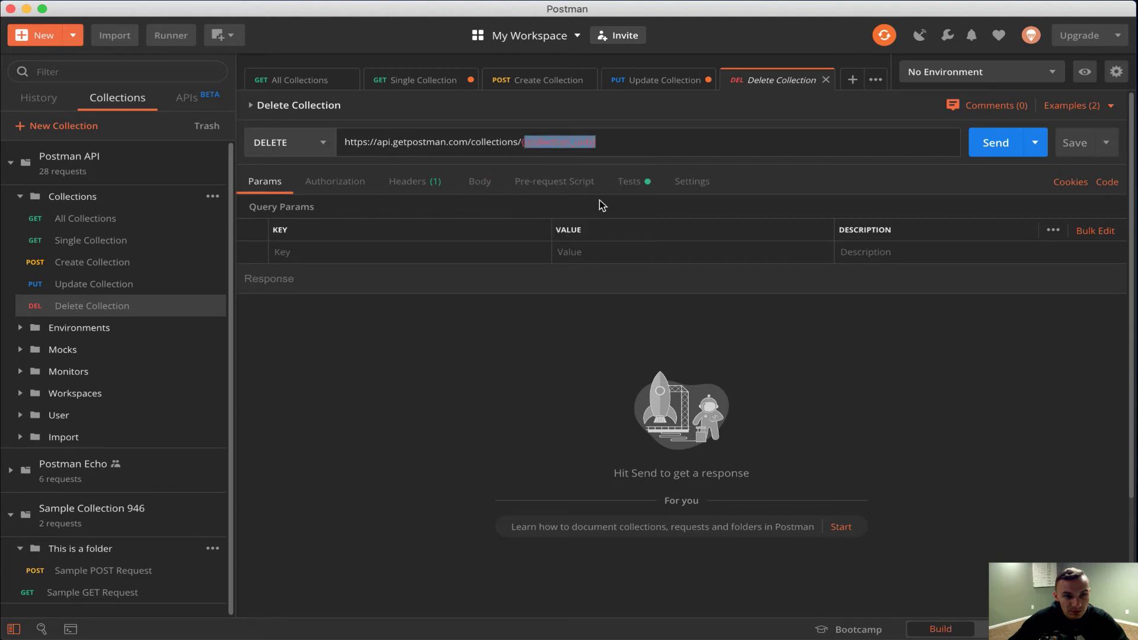
type("{")
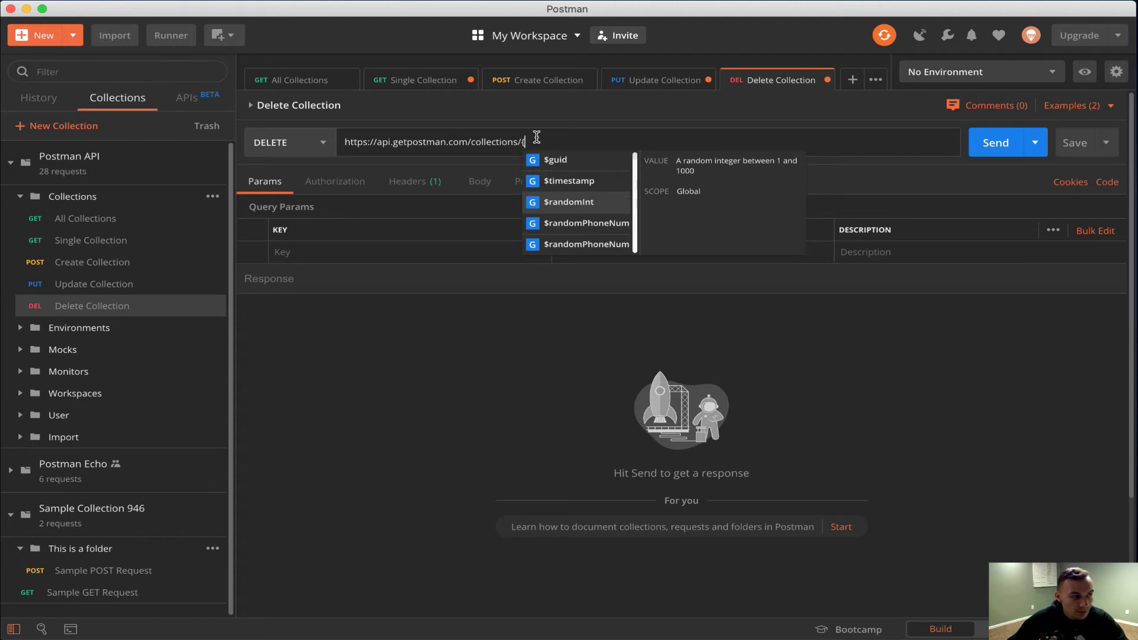
key("BackSpace")
key("super+v")
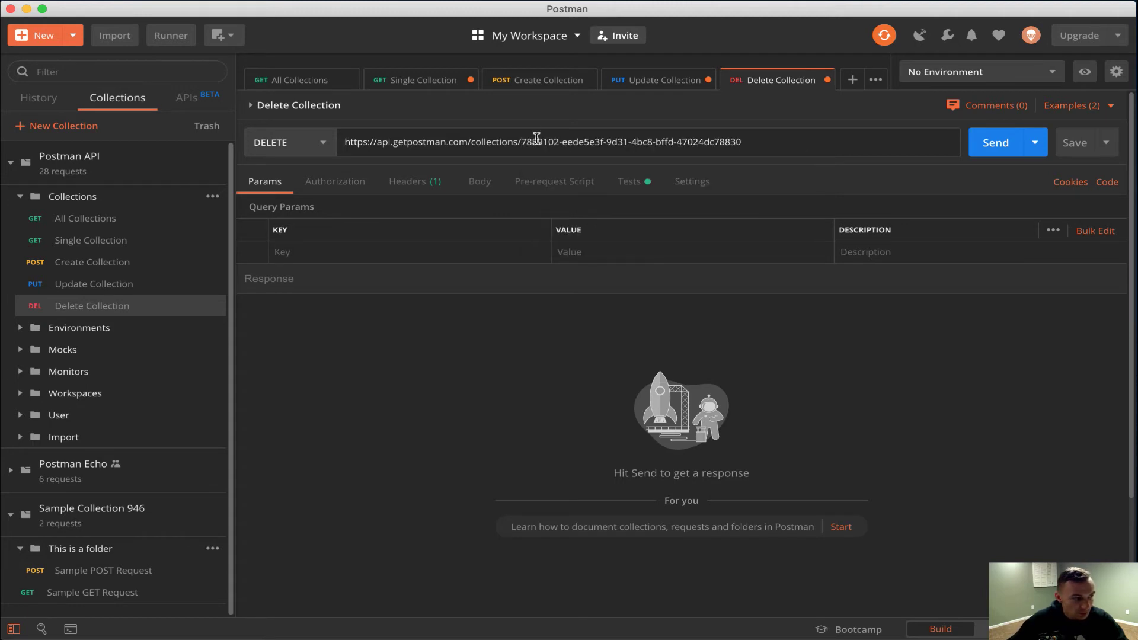
left_click(984, 144)
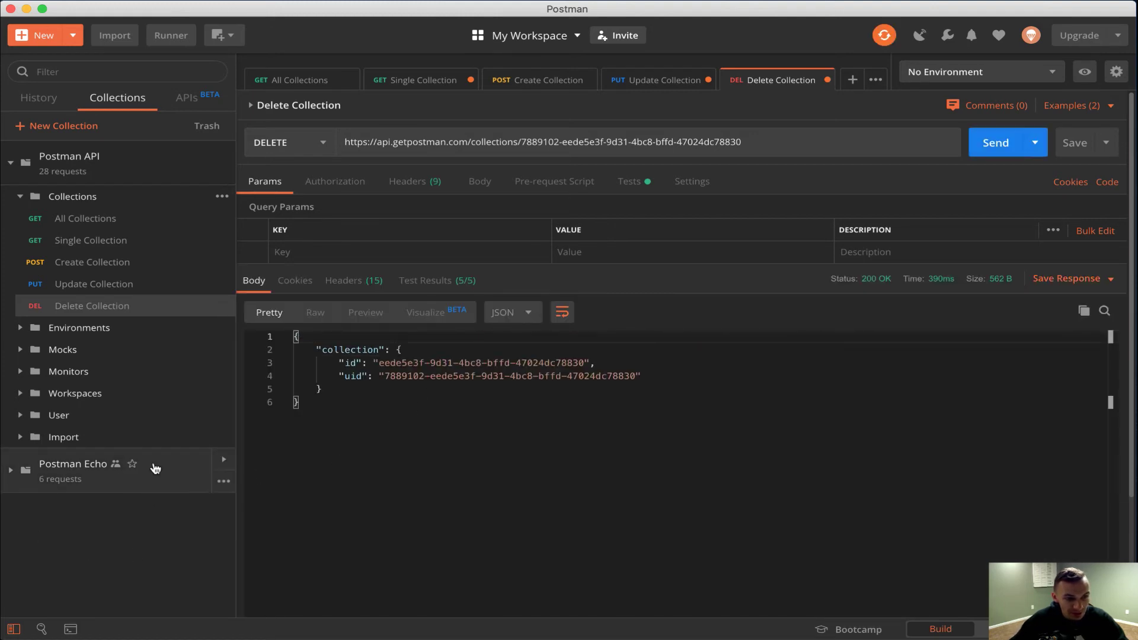
Step: Reopen the All Collections request and send it again to list the remaining collections
left_click(107, 220)
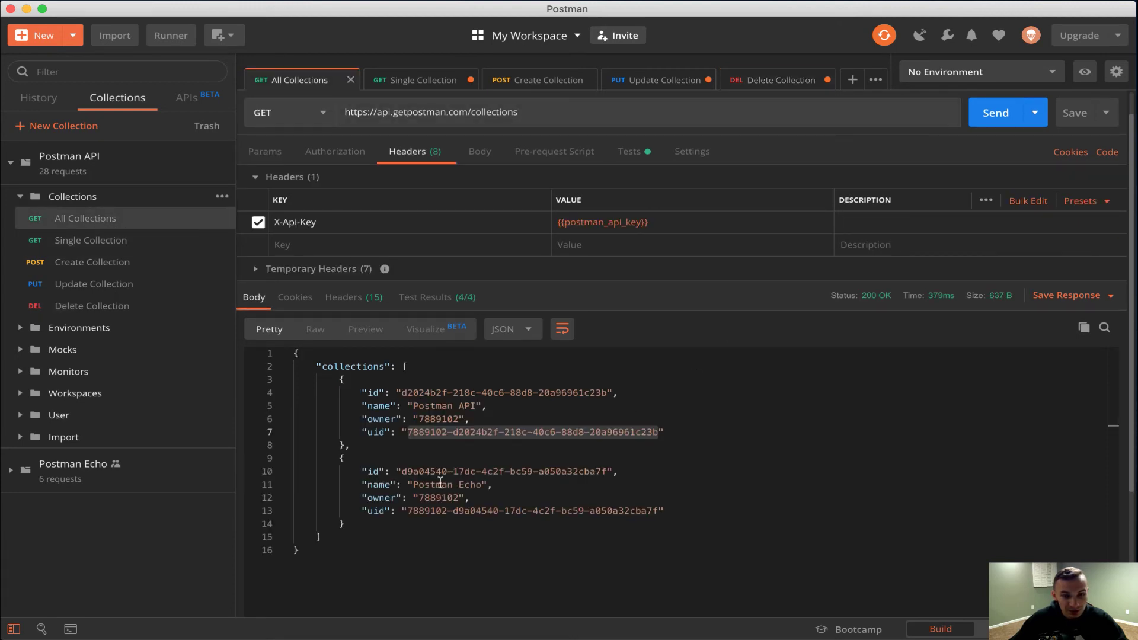
left_click(990, 115)
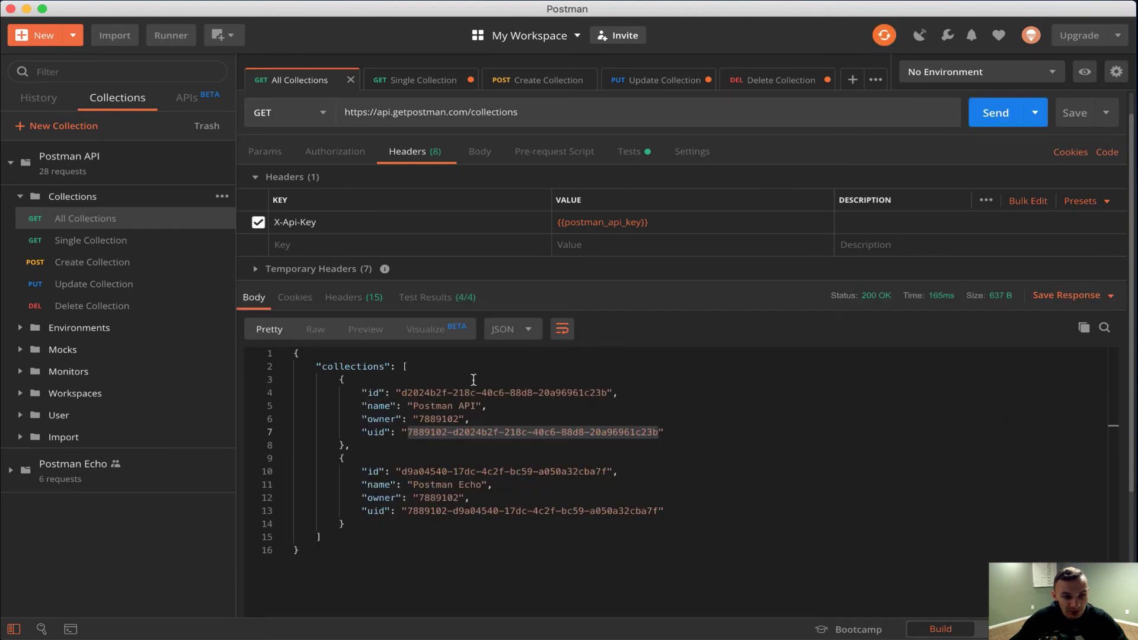